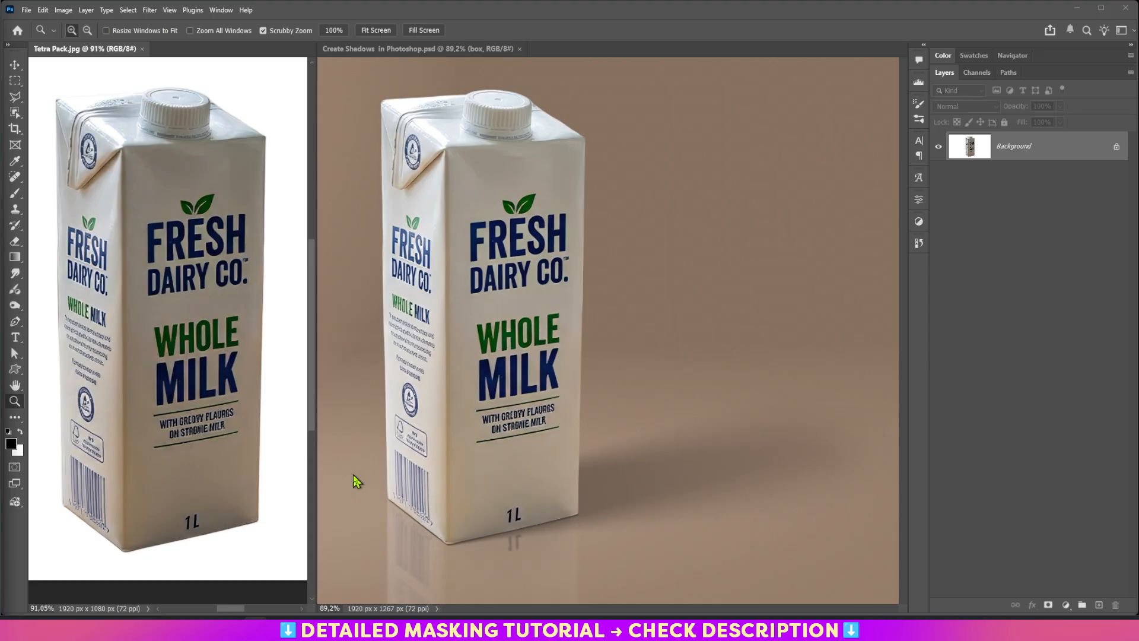
Step: Close the Create Shadows in Photoshop.psd document and convert the Tetra Pack image's Background into a regular layer named "packaging"
{"action": "left_click", "coordinate": [520, 49]}
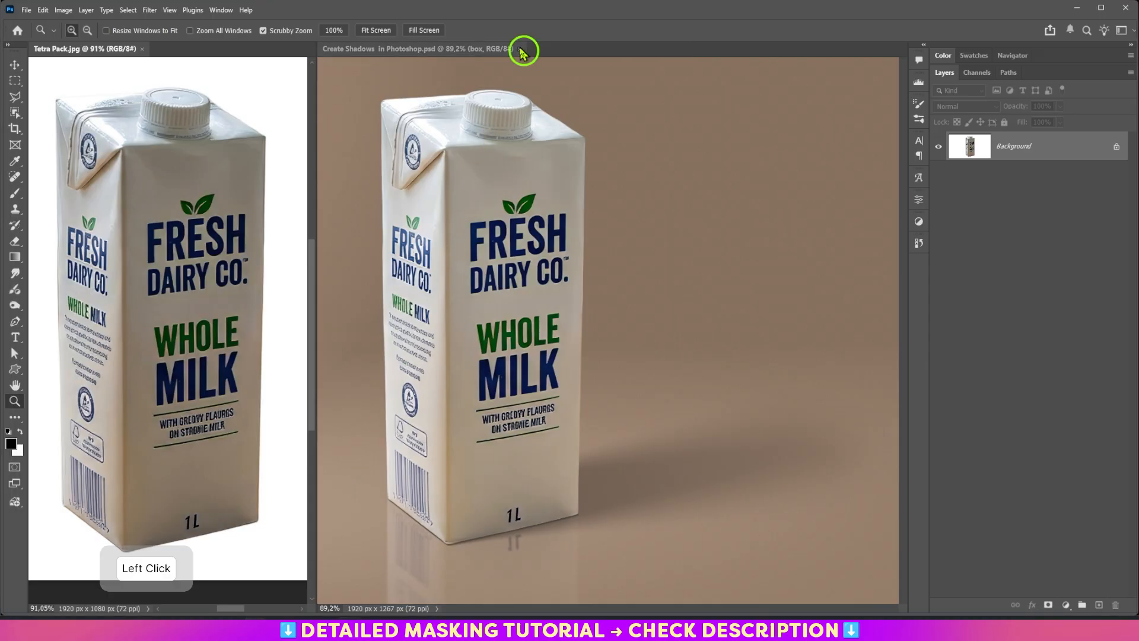
{"action": "left_click", "coordinate": [377, 30]}
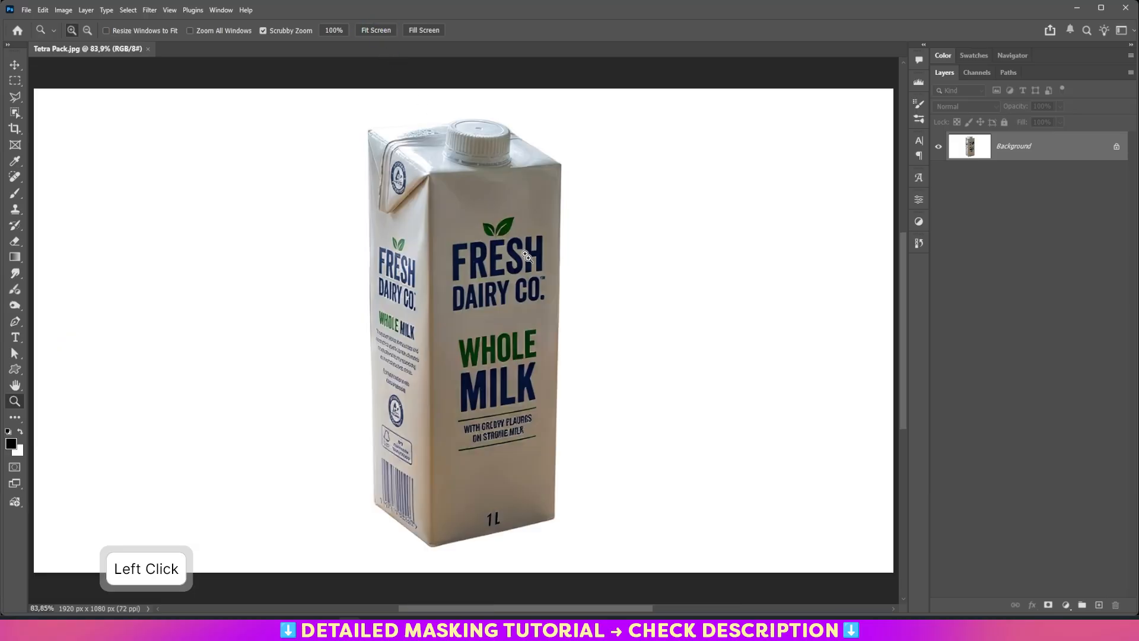
{"action": "double_click", "coordinate": [1012, 148]}
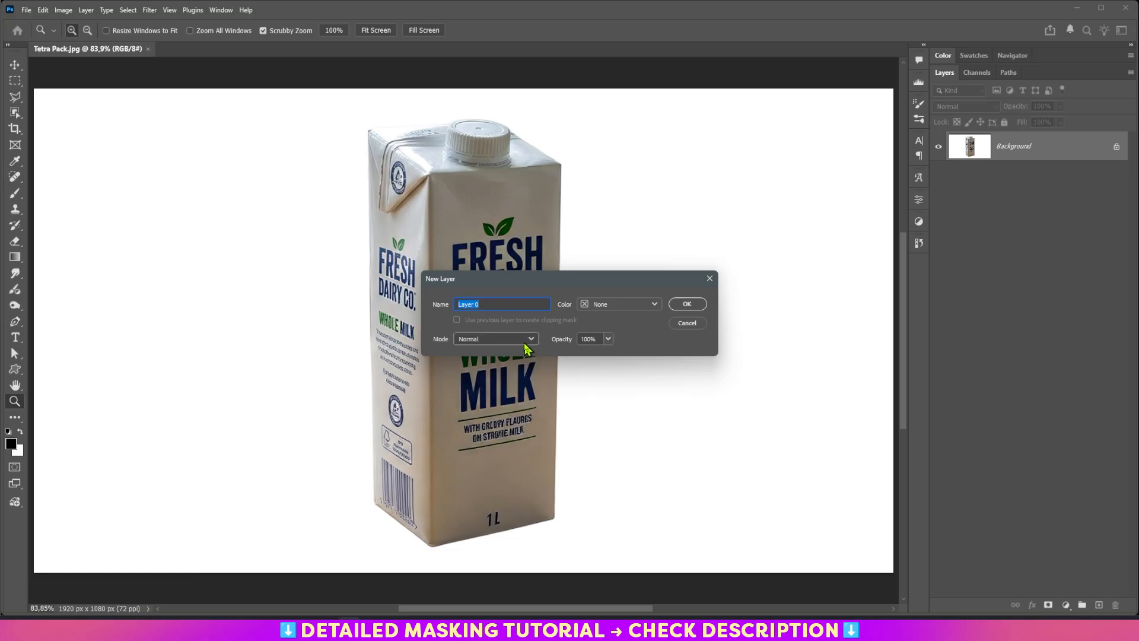
{"action": "type", "text": "packag"}
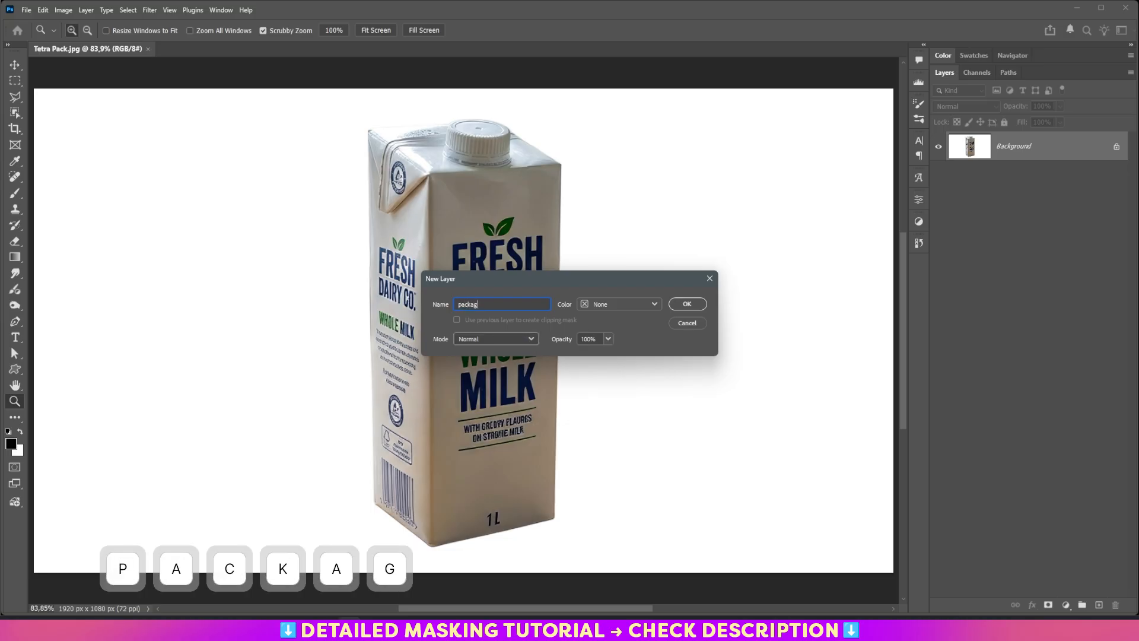
{"action": "type", "text": "ing"}
{"action": "left_click", "coordinate": [683, 304]}
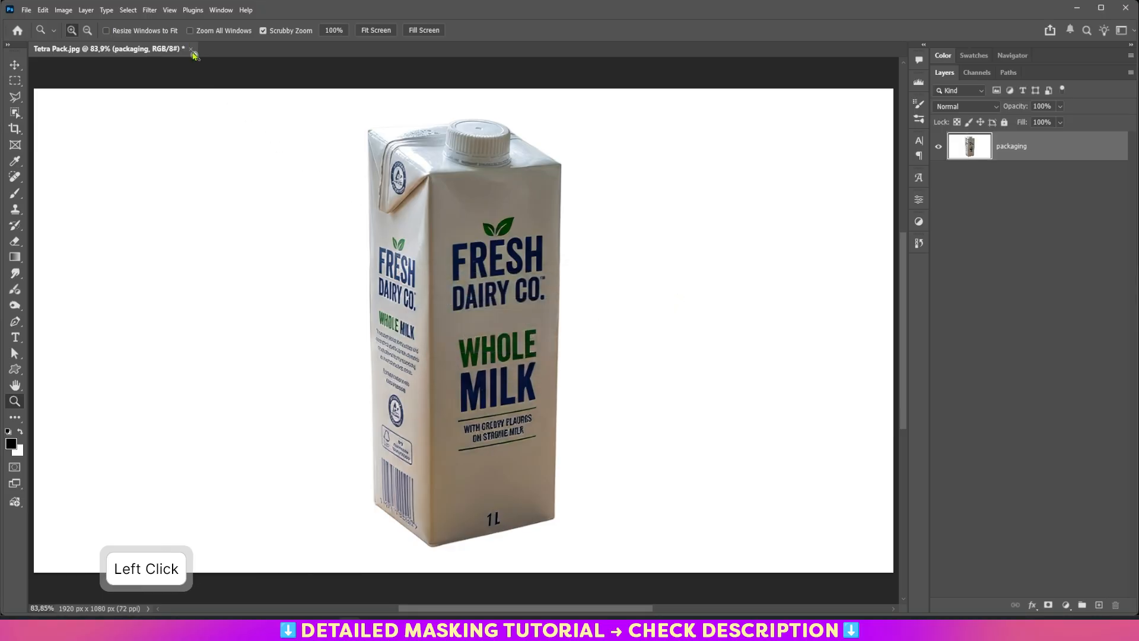
Step: Show the Contextual Task Bar, select the milk carton with Select Subject, and copy it onto a new layer
{"action": "left_click", "coordinate": [220, 10]}
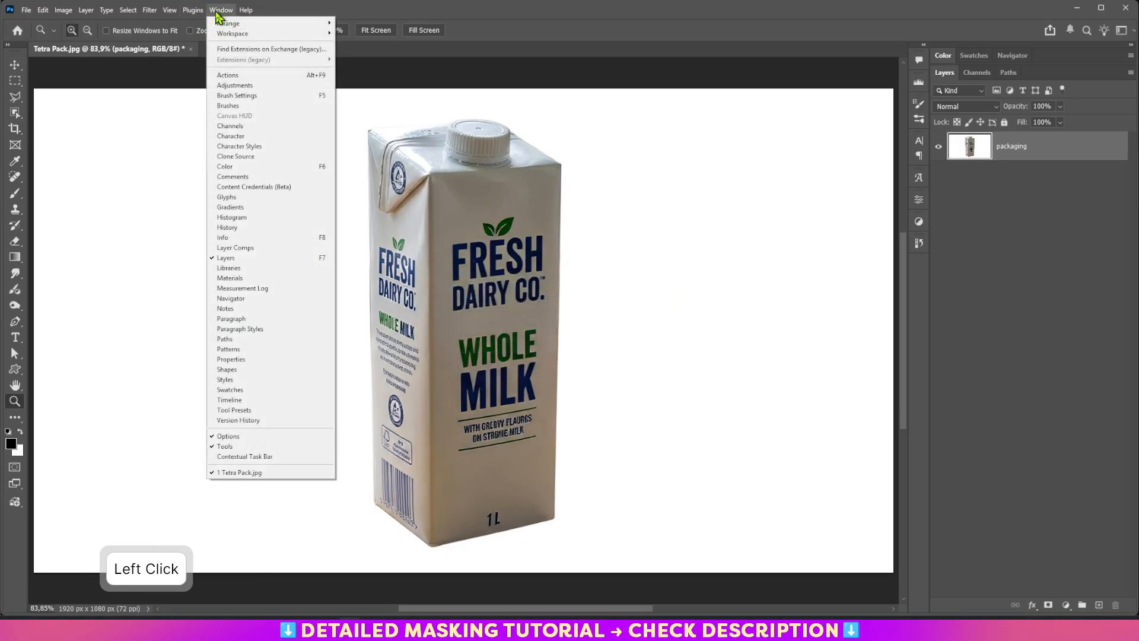
{"action": "left_click", "coordinate": [226, 456]}
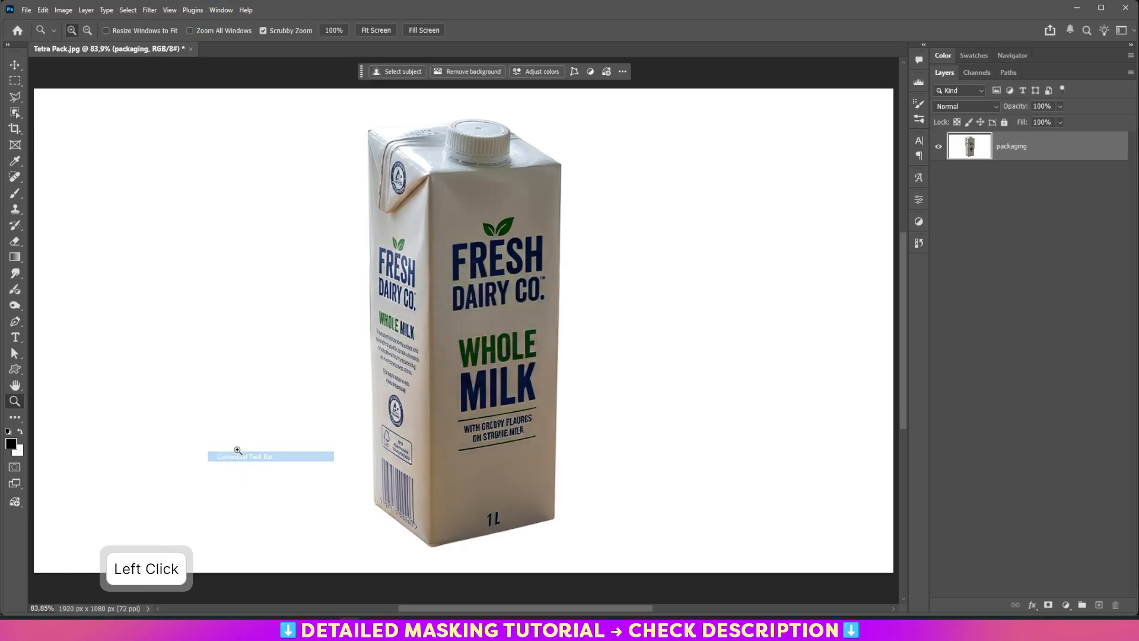
{"action": "left_click", "coordinate": [397, 72]}
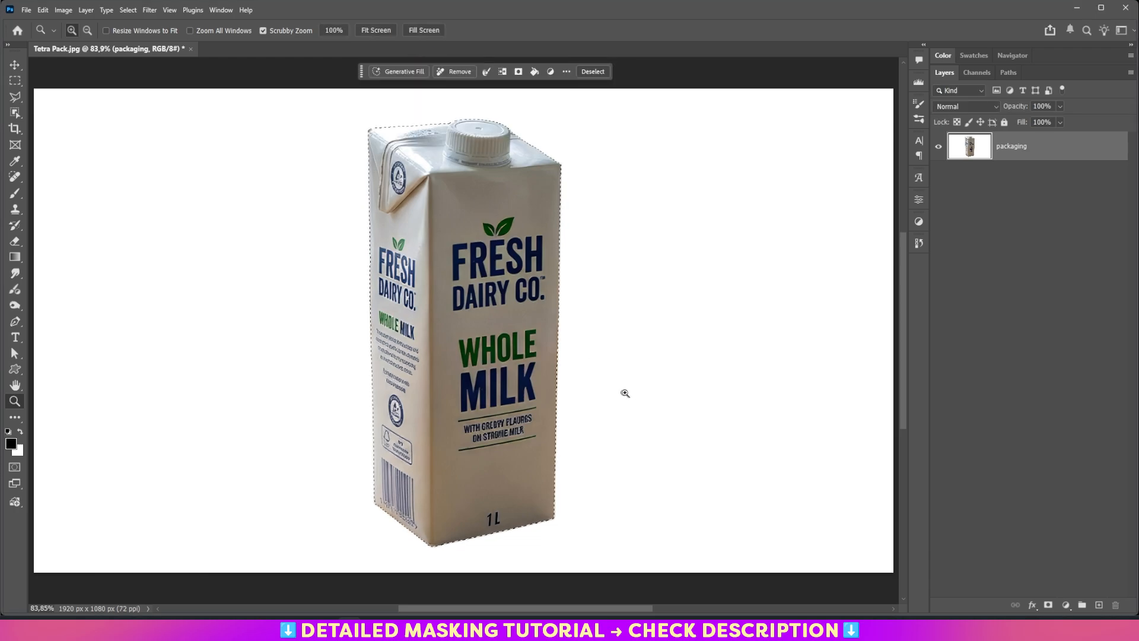
{"action": "key", "text": "ctrl+j"}
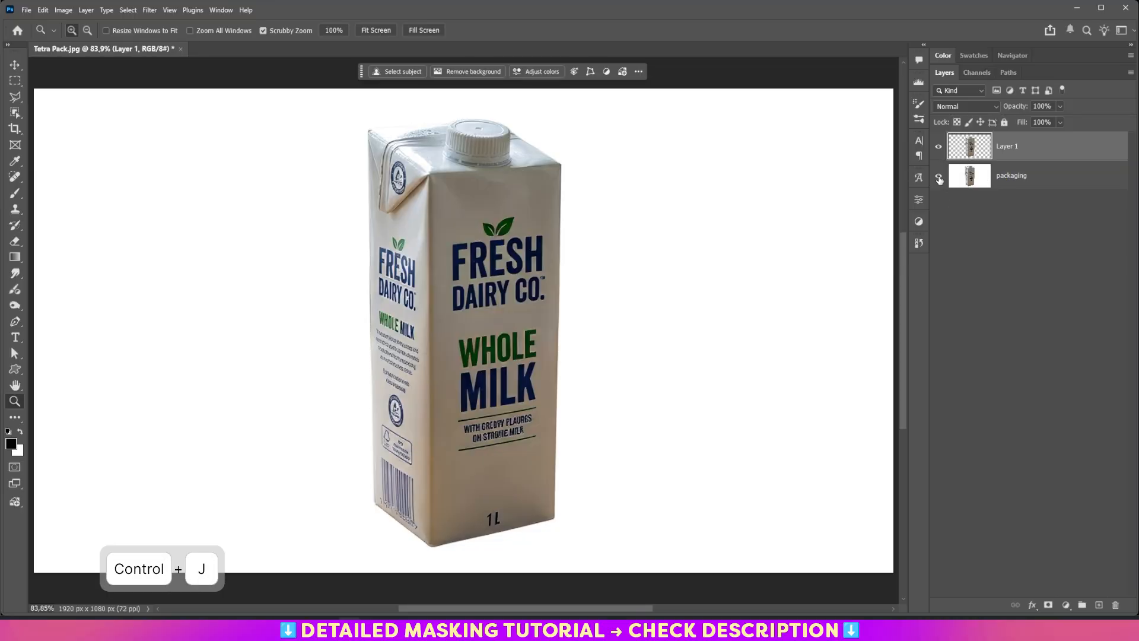
Step: Add a Solid Color fill layer directly above the original packaging layer and pick the light brown #9e855f
{"action": "left_click", "coordinate": [1044, 176]}
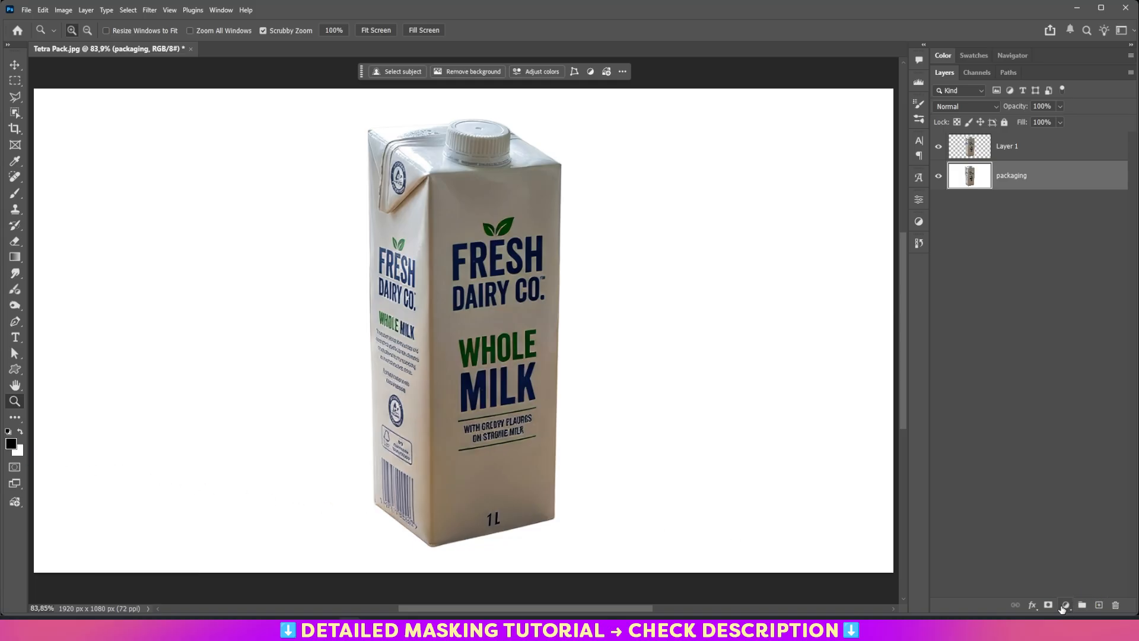
{"action": "left_click", "coordinate": [1066, 606]}
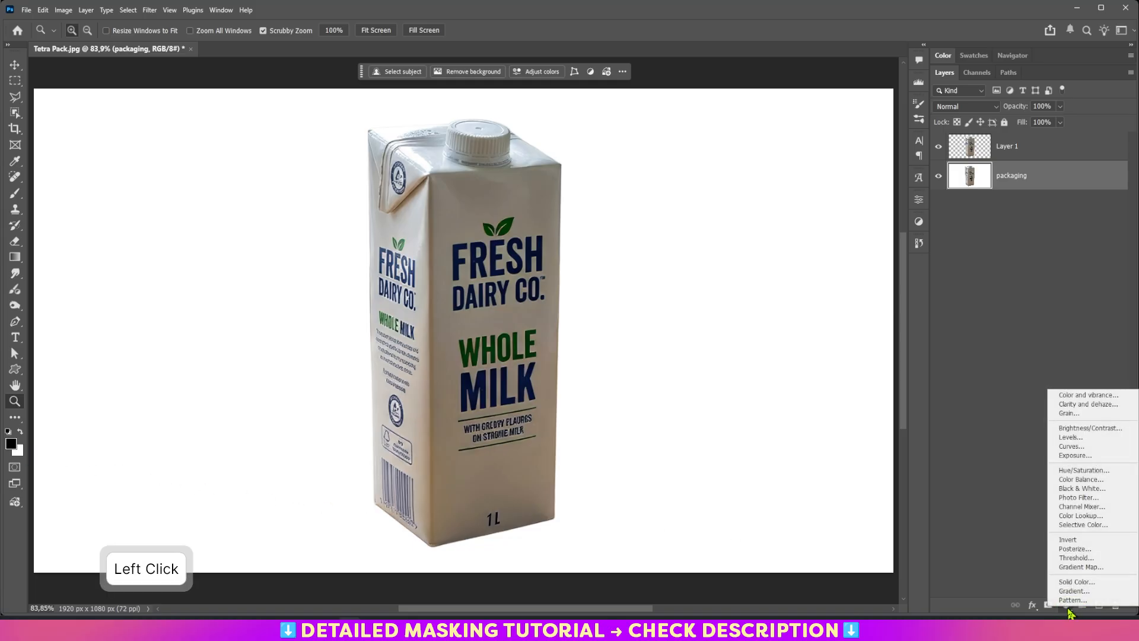
{"action": "left_click", "coordinate": [1075, 582]}
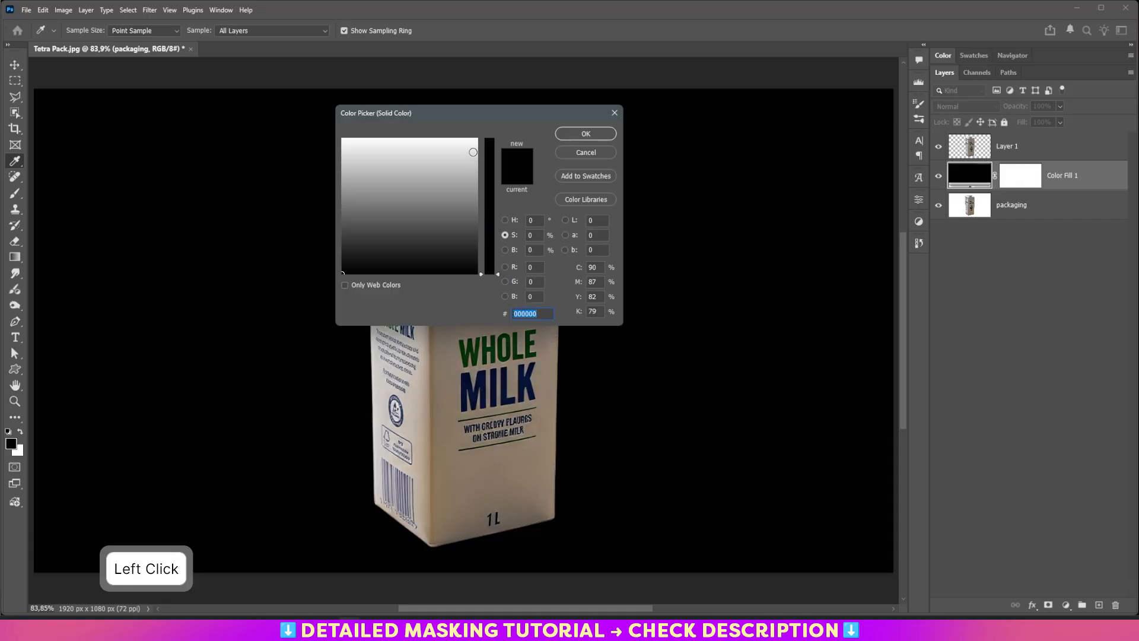
{"action": "left_click", "coordinate": [472, 151]}
{"action": "left_click", "coordinate": [488, 222]}
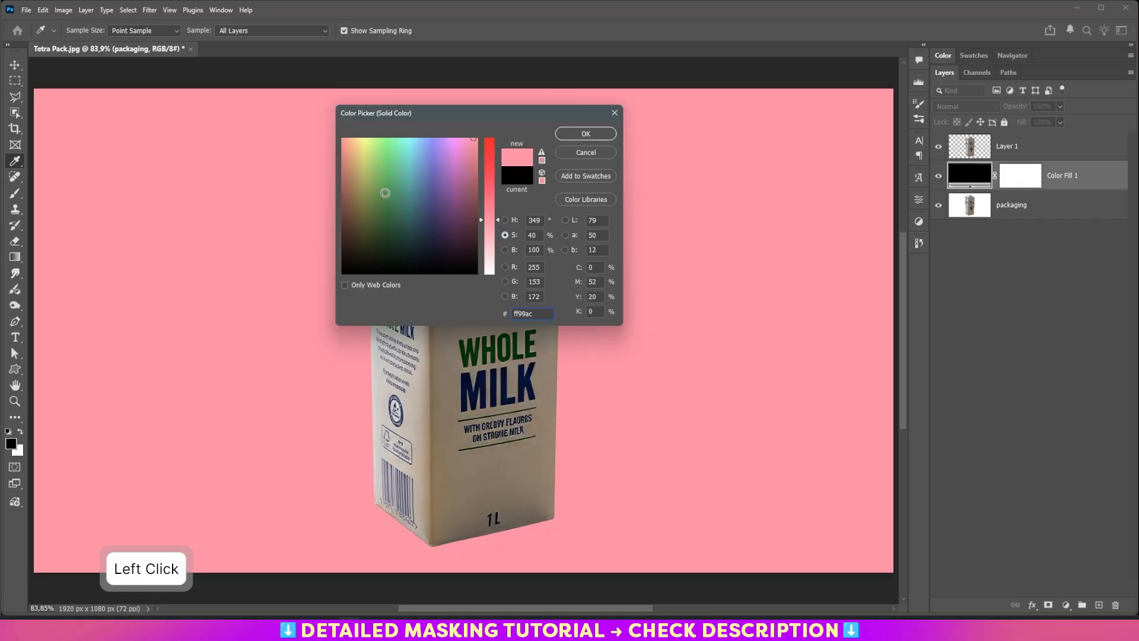
{"action": "left_click", "coordinate": [358, 189]}
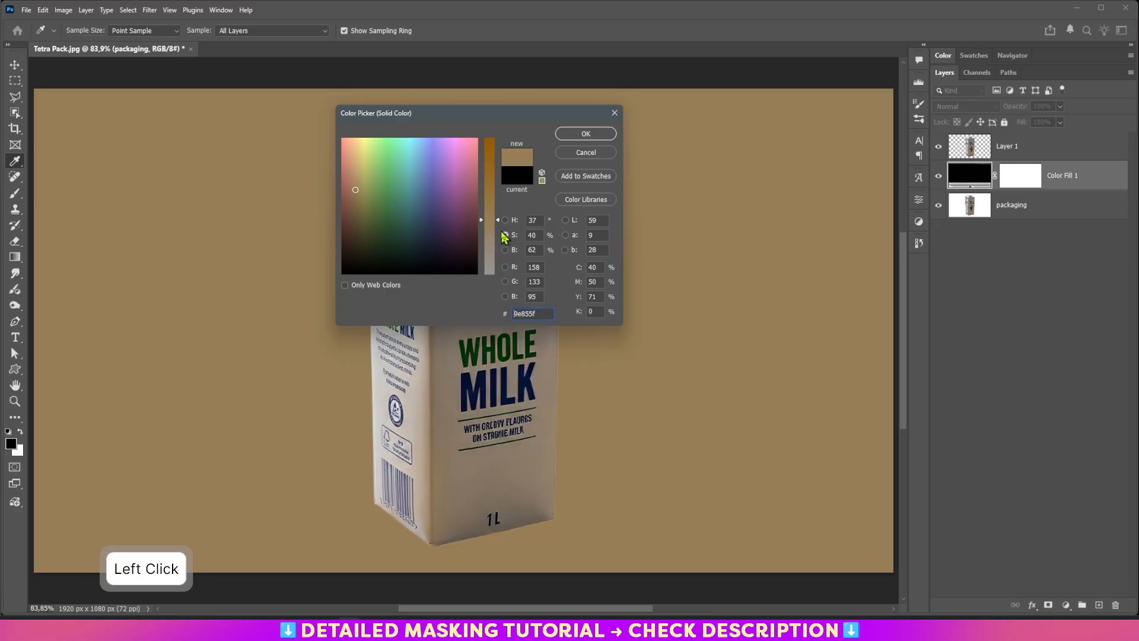
Step: Fine-tune the fill's saturation and brightness against the carton, settling on the muted brown #917854, and apply it
{"action": "left_click_drag", "start_coordinate": [469, 112], "coordinate": [147, 178]}
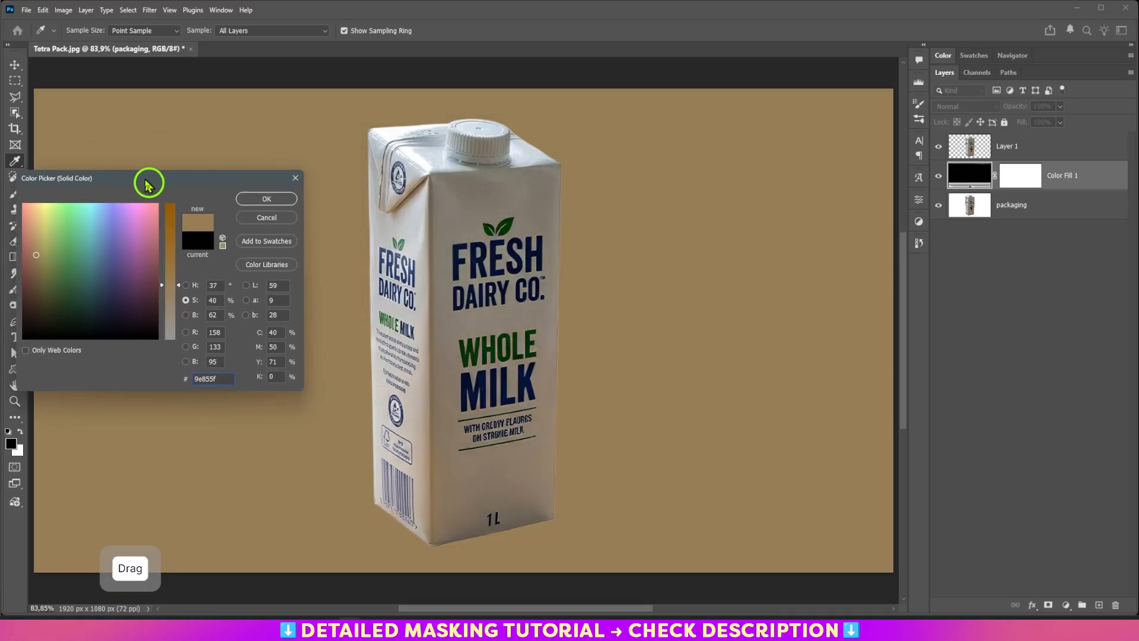
{"action": "left_click", "coordinate": [183, 297]}
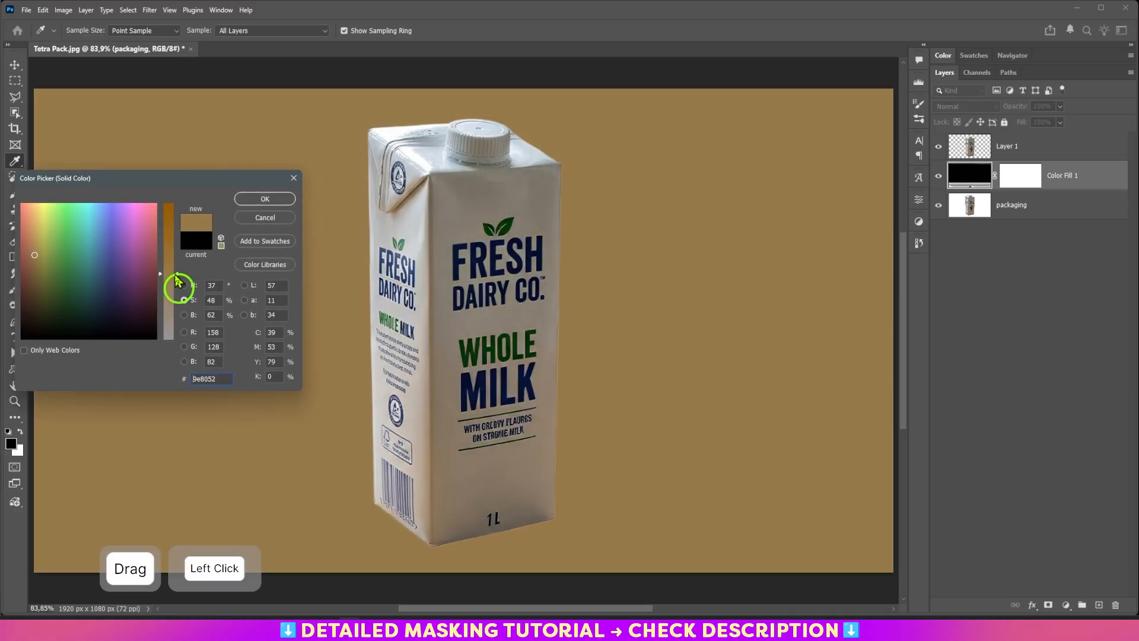
{"action": "left_click", "coordinate": [177, 278]}
{"action": "left_click", "coordinate": [177, 292]}
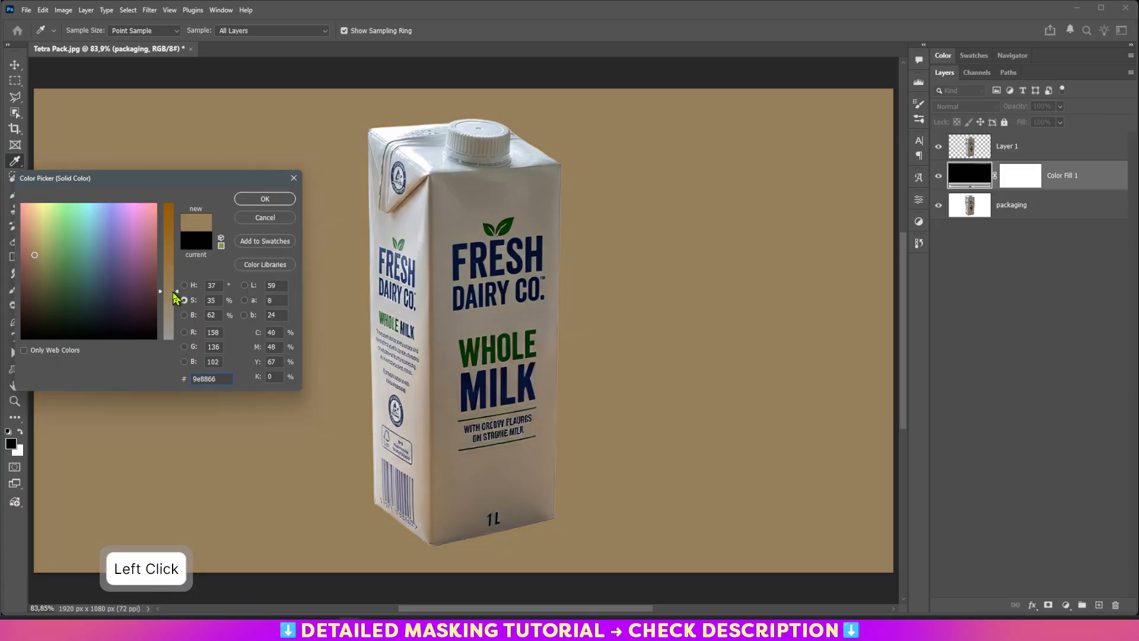
{"action": "left_click", "coordinate": [173, 267]}
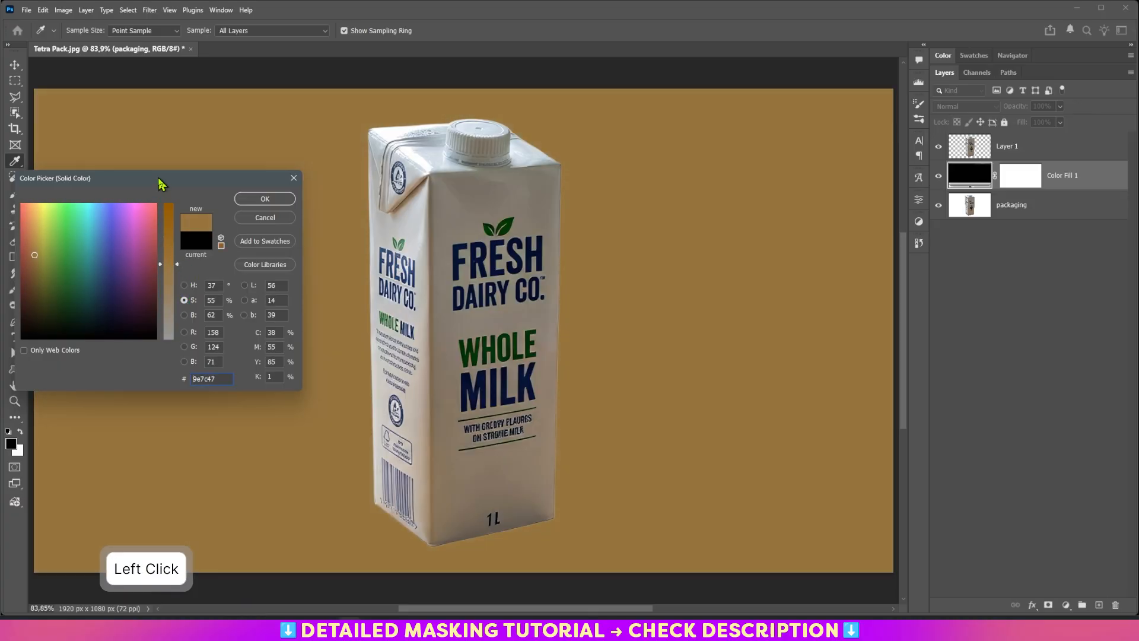
{"action": "left_click_drag", "start_coordinate": [162, 178], "coordinate": [192, 168]}
{"action": "left_click", "coordinate": [66, 257]}
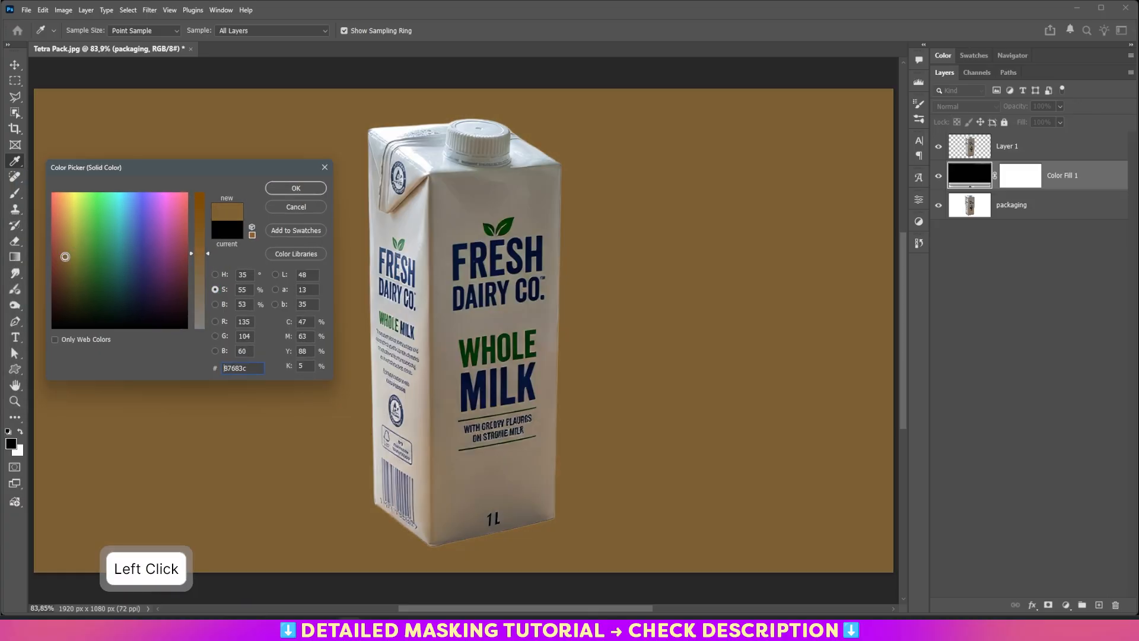
{"action": "left_click", "coordinate": [65, 249]}
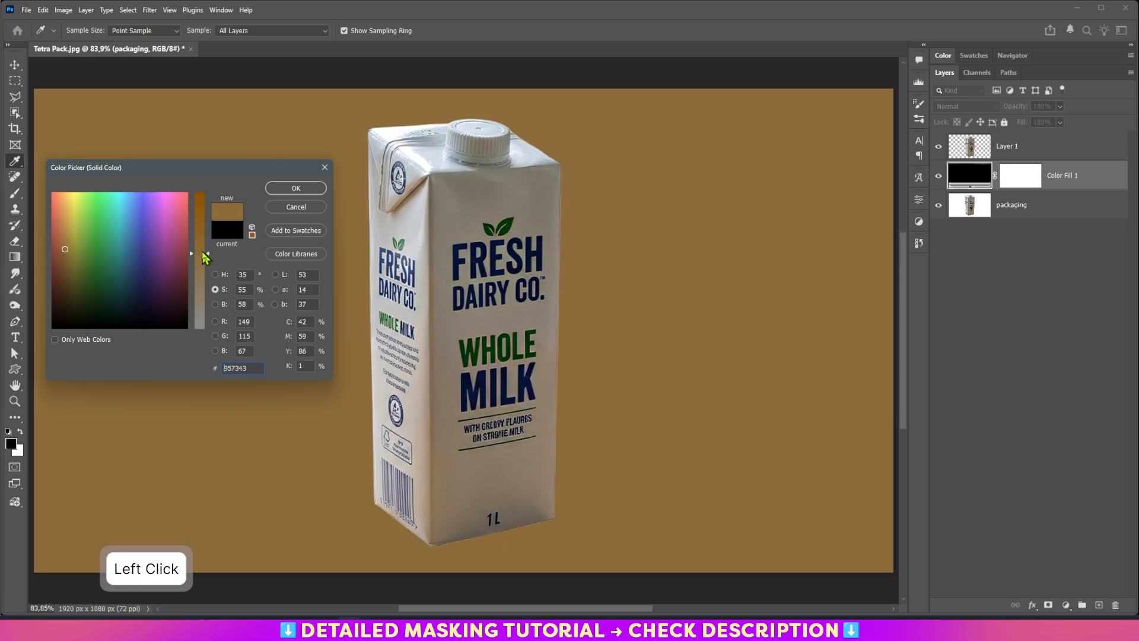
{"action": "left_click_drag", "start_coordinate": [205, 254], "coordinate": [205, 274]}
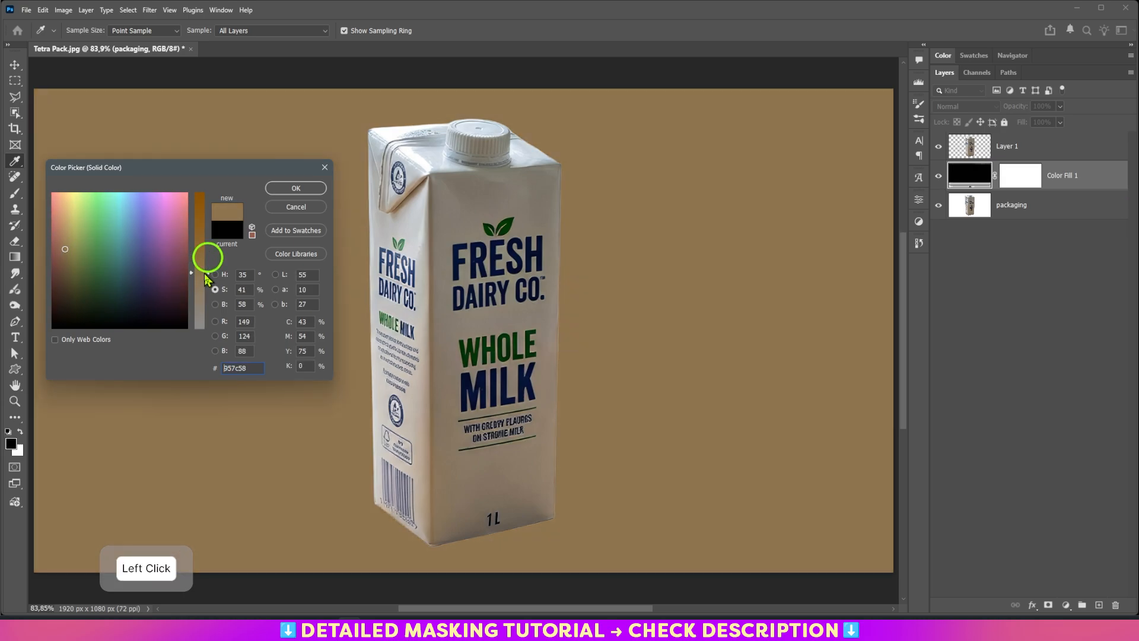
{"action": "left_click", "coordinate": [68, 241]}
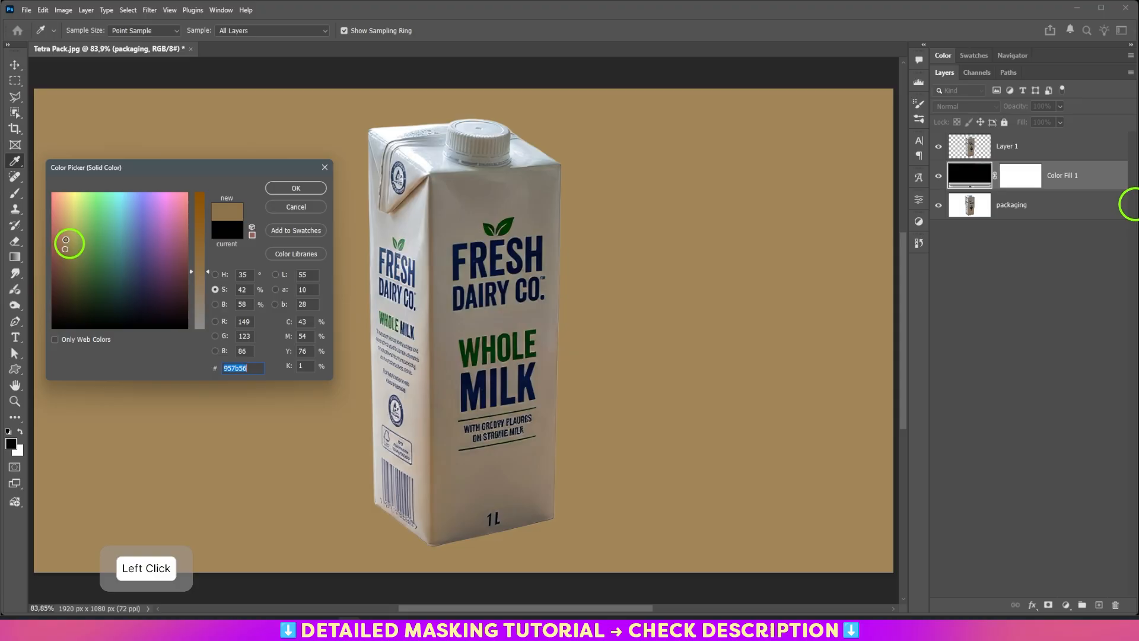
{"action": "left_click", "coordinate": [65, 250]}
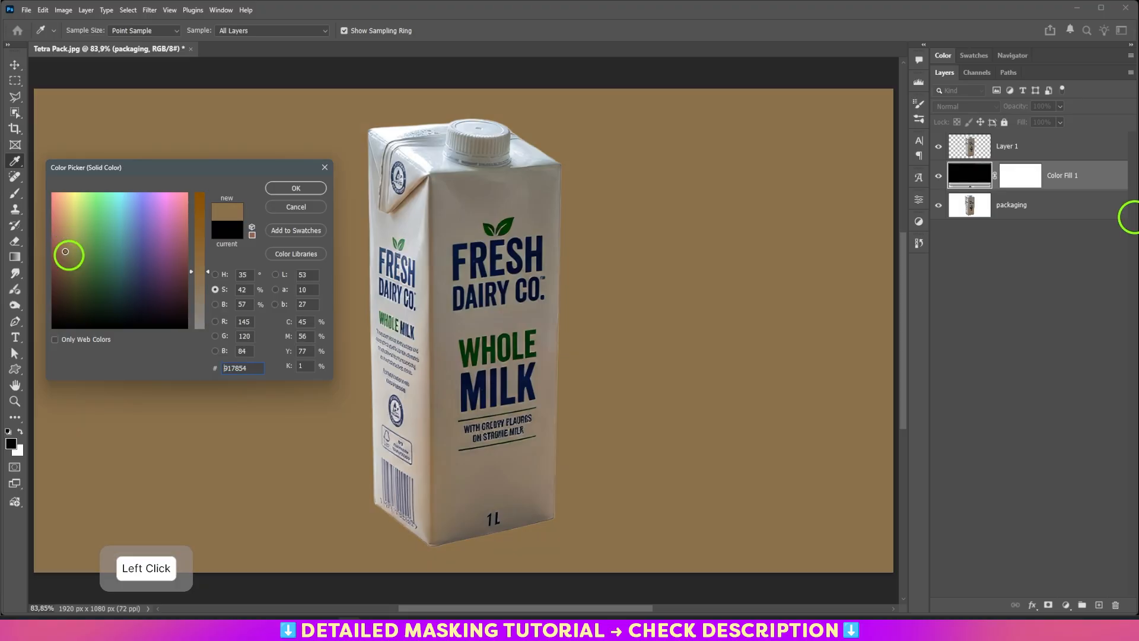
{"action": "left_click", "coordinate": [290, 191]}
{"action": "key", "text": "z"}
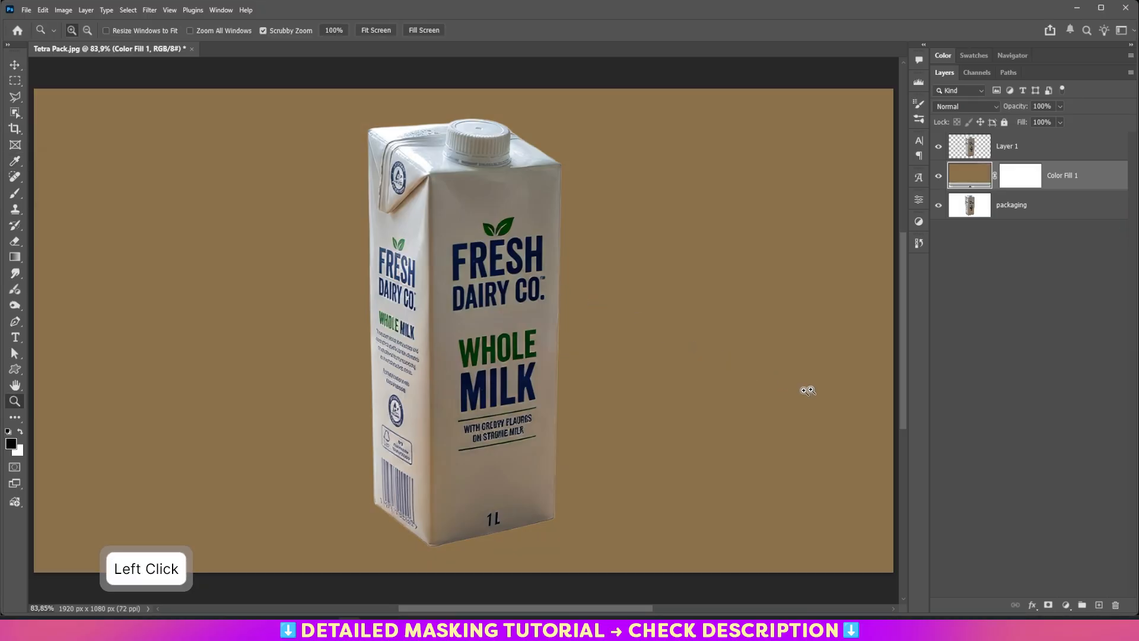
Step: Rename the brown color fill layer as "background"
{"action": "double_click", "coordinate": [1073, 178]}
{"action": "type", "text": "backg"}
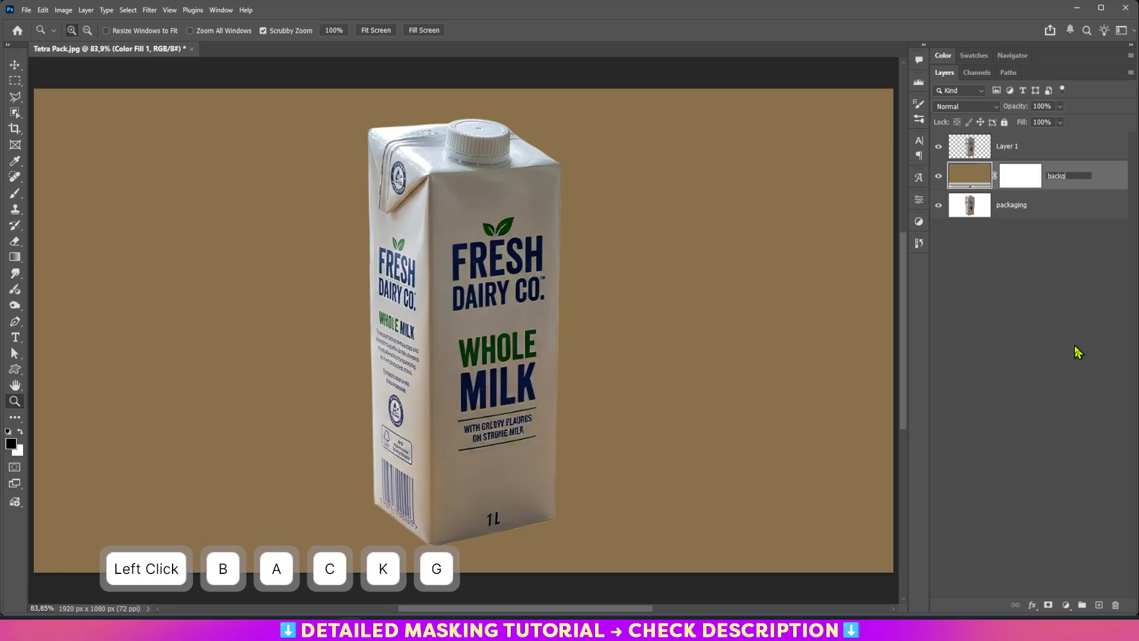
{"action": "type", "text": "round"}
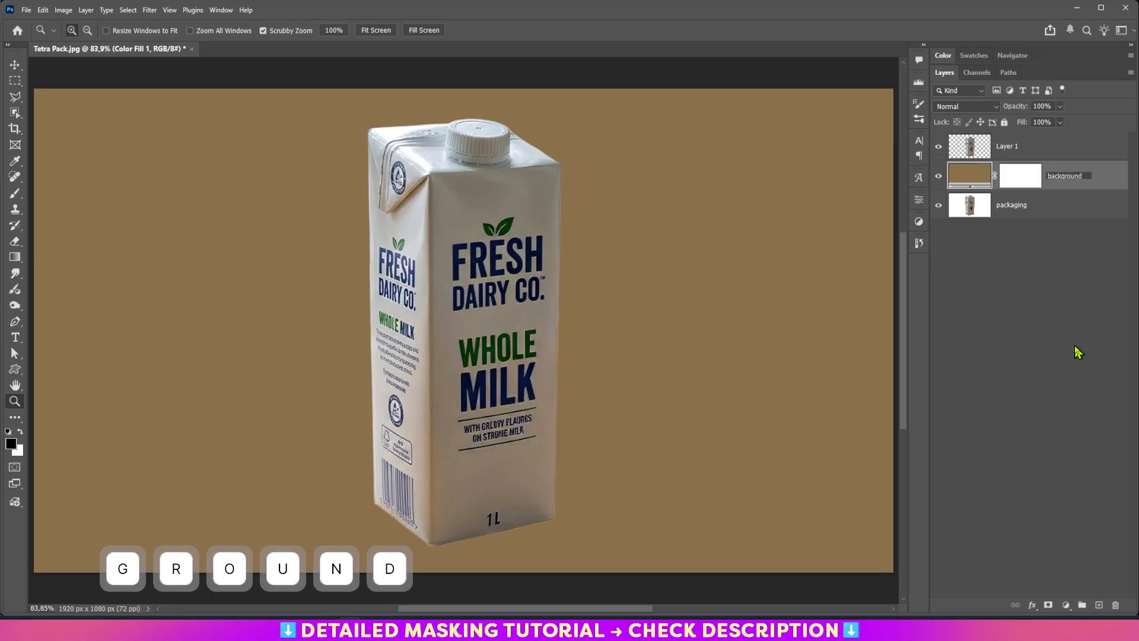
{"action": "key", "text": "Return"}
Step: Rename the cut-out carton layer above the fill as "packaging"
{"action": "double_click", "coordinate": [1007, 147]}
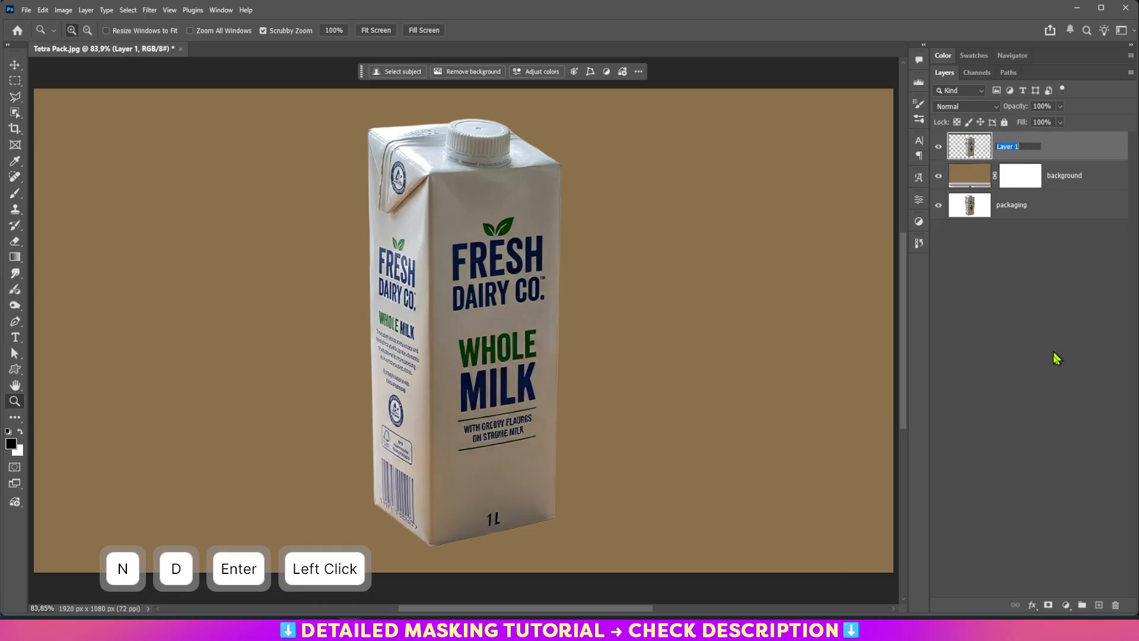
{"action": "type", "text": "p"}
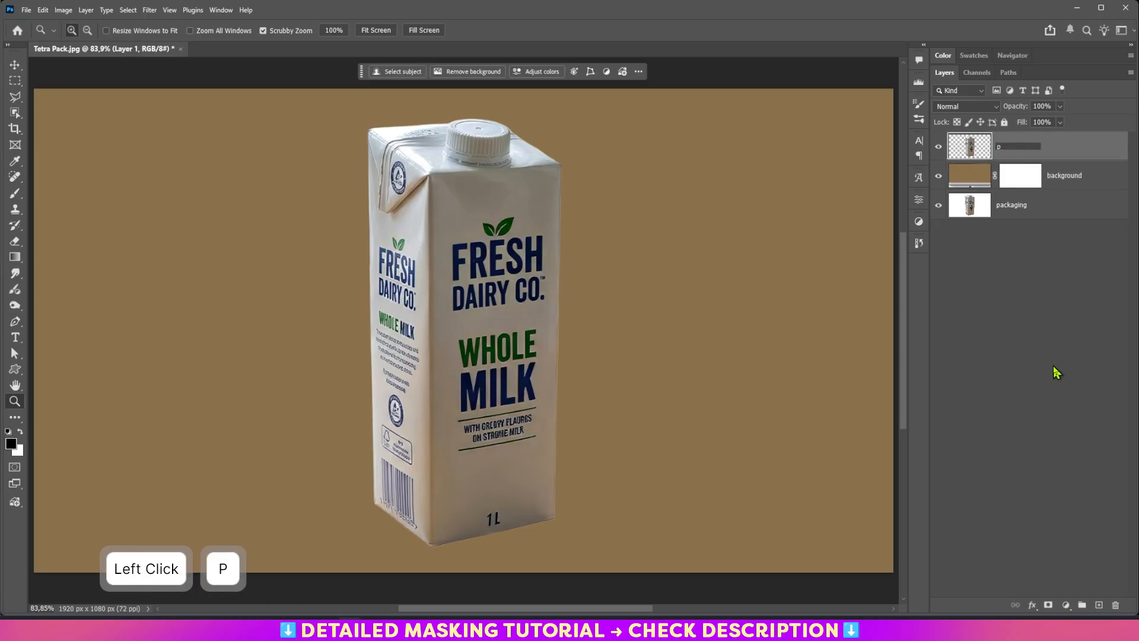
{"action": "type", "text": "ac"}
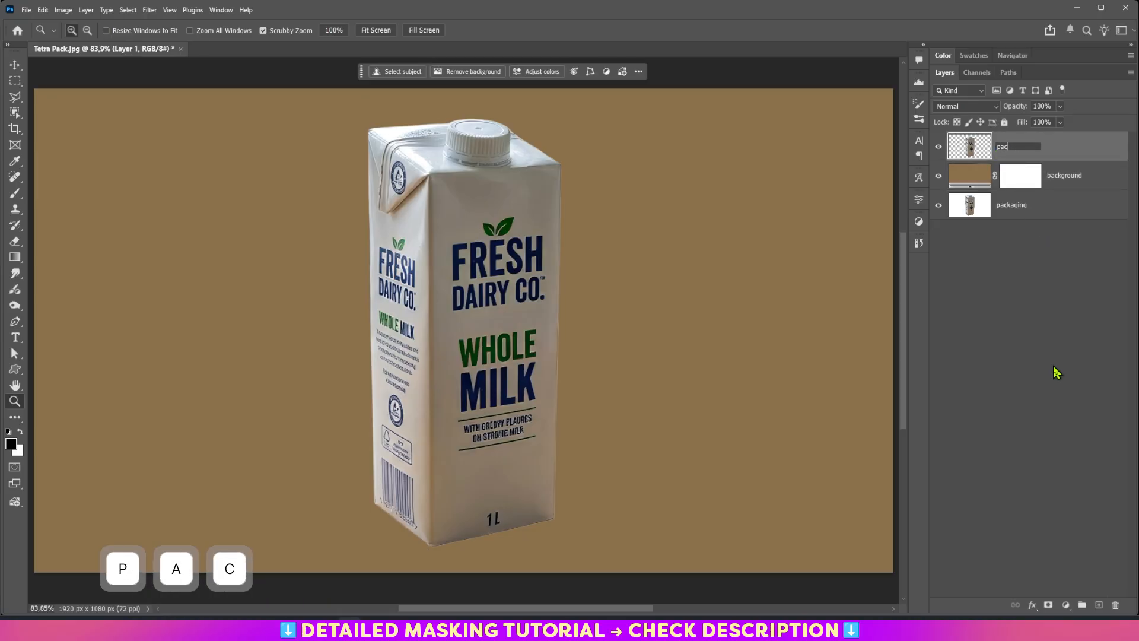
{"action": "type", "text": "kagin"}
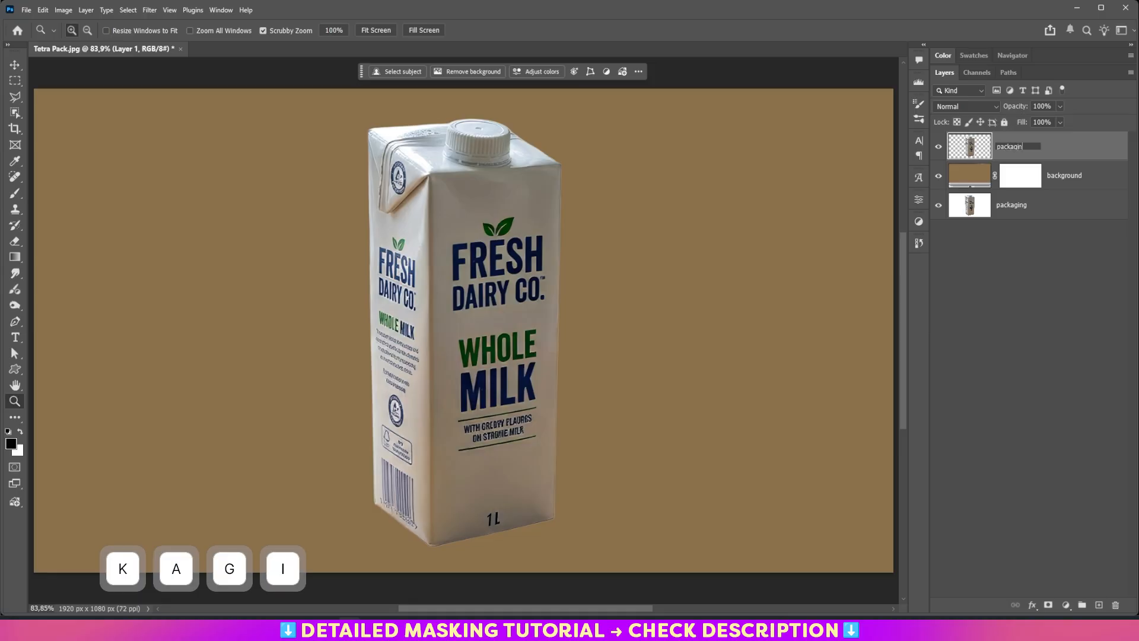
{"action": "type", "text": "g"}
{"action": "key", "text": "Return"}
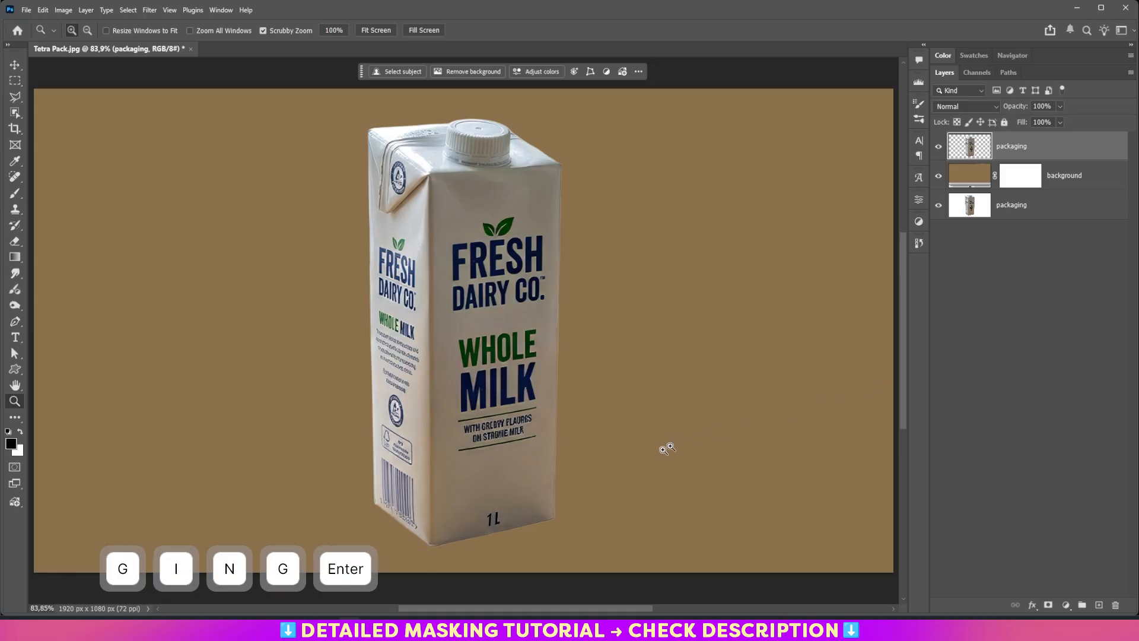
Step: Load the outline of the cut-out packaging layer as a selection and contract it by 1 pixel
{"action": "left_click_drag", "start_coordinate": [549, 520], "coordinate": [613, 560]}
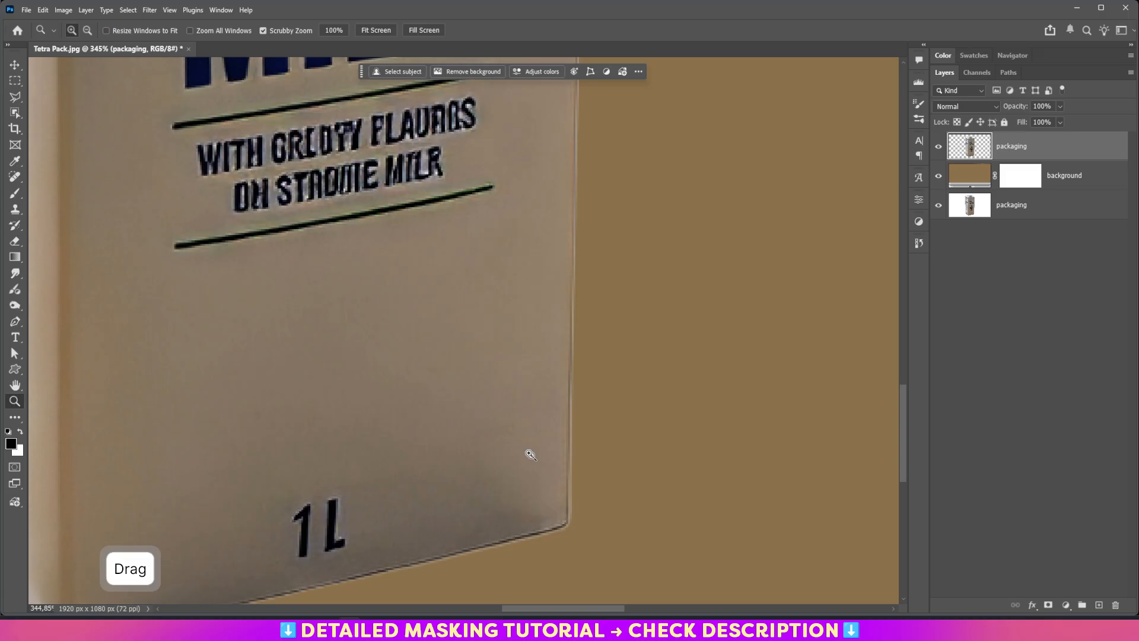
{"action": "left_click_drag", "start_coordinate": [496, 442], "coordinate": [669, 404]}
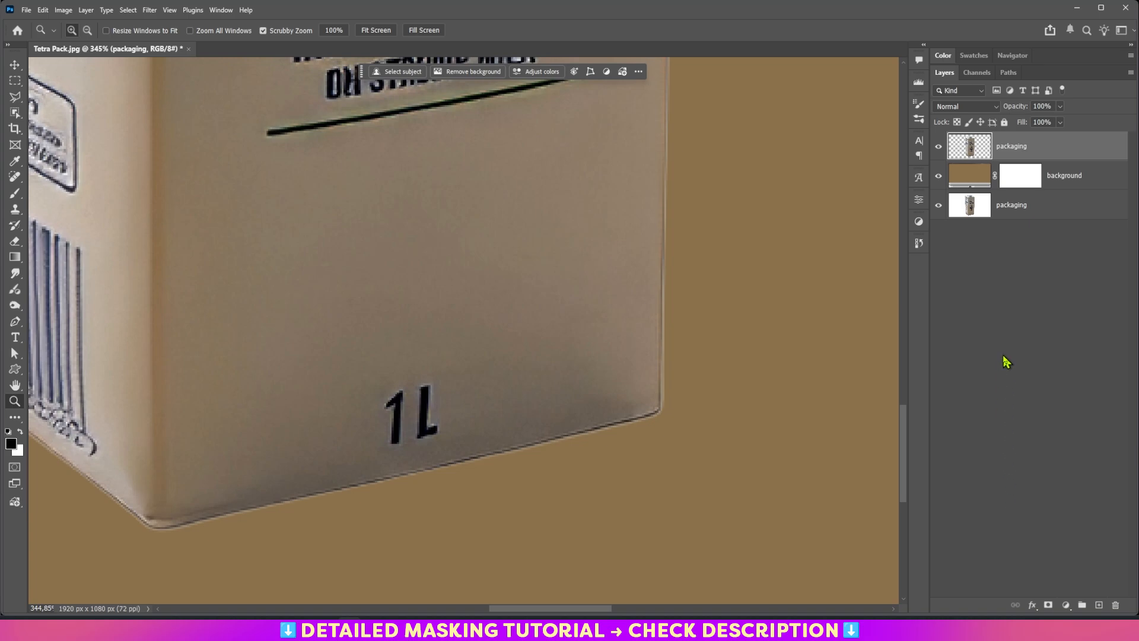
{"action": "left_click", "coordinate": [969, 149], "text": "ctrl"}
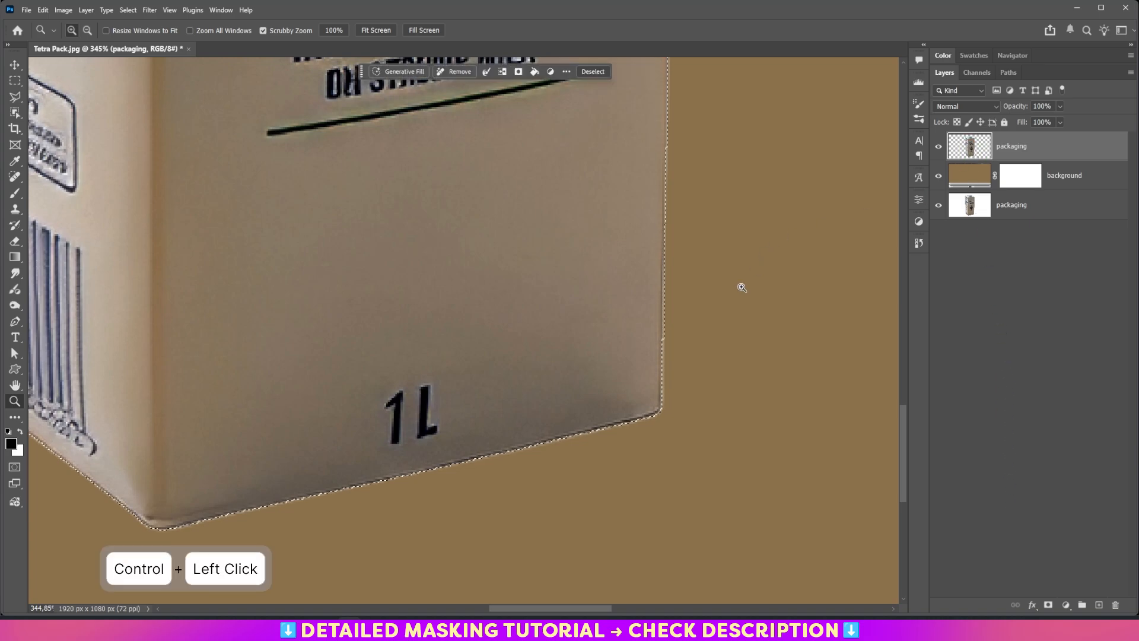
{"action": "left_click", "coordinate": [129, 10]}
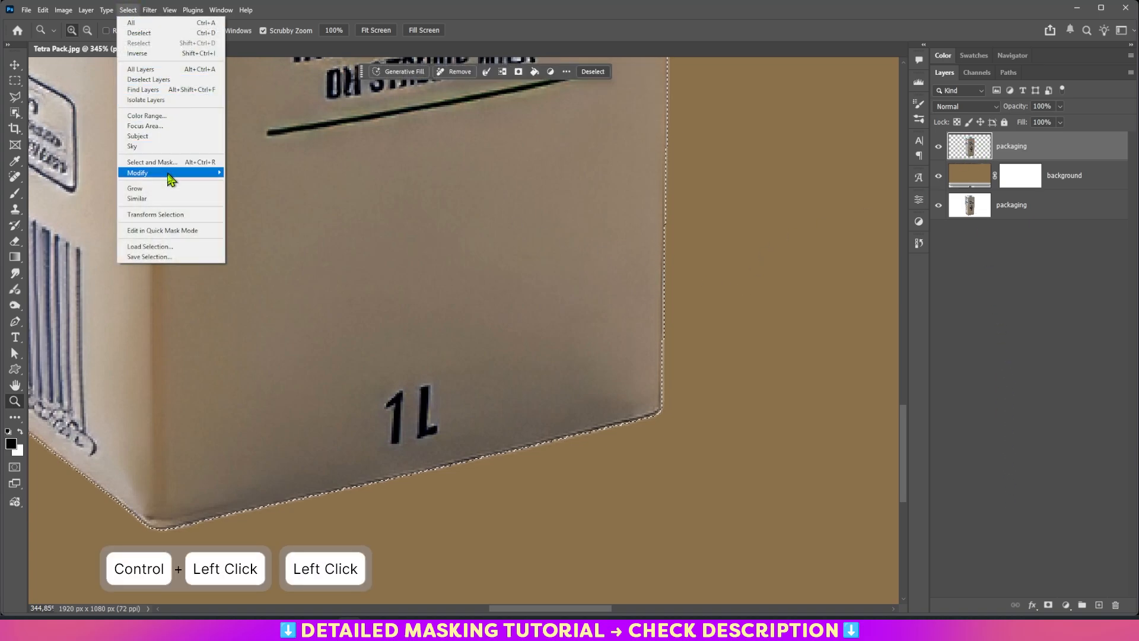
{"action": "left_click", "coordinate": [170, 173]}
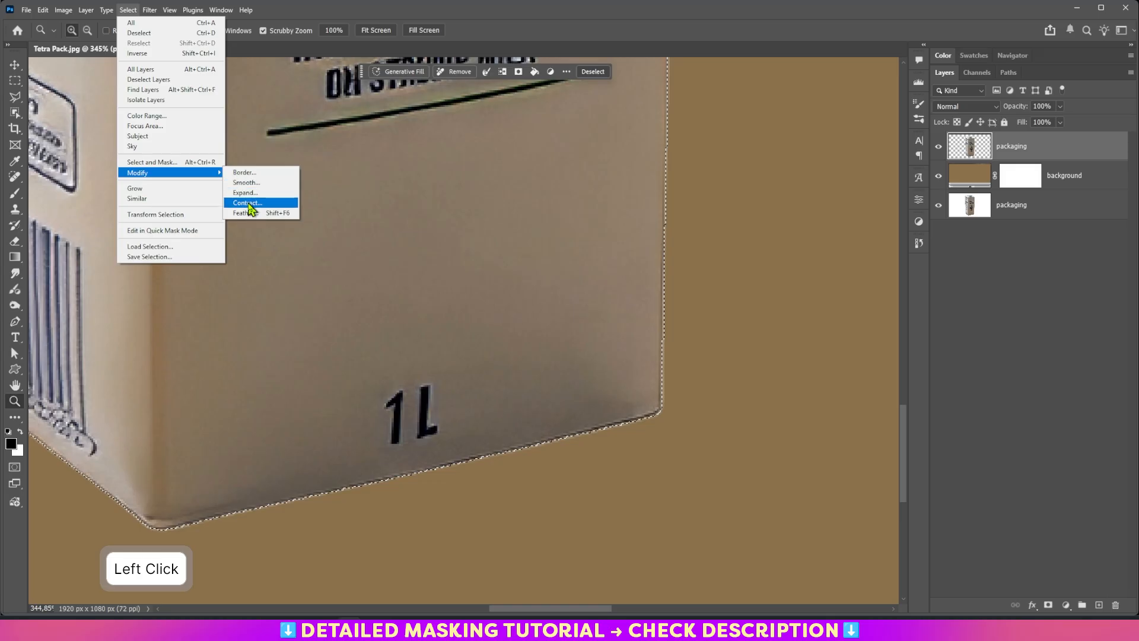
{"action": "left_click", "coordinate": [248, 203]}
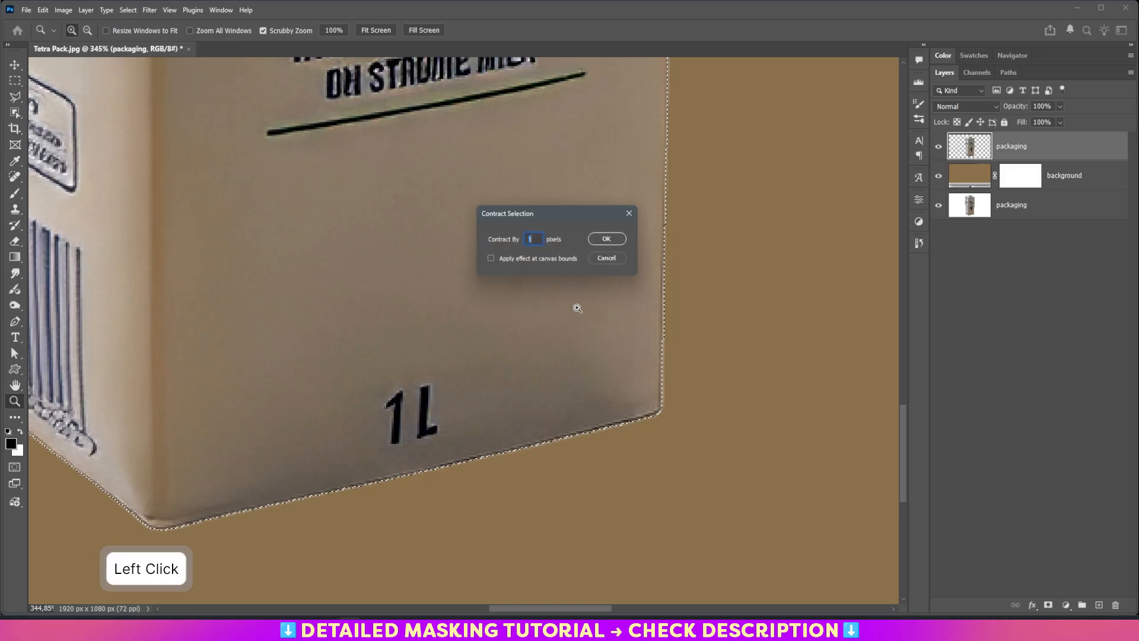
{"action": "left_click", "coordinate": [602, 239]}
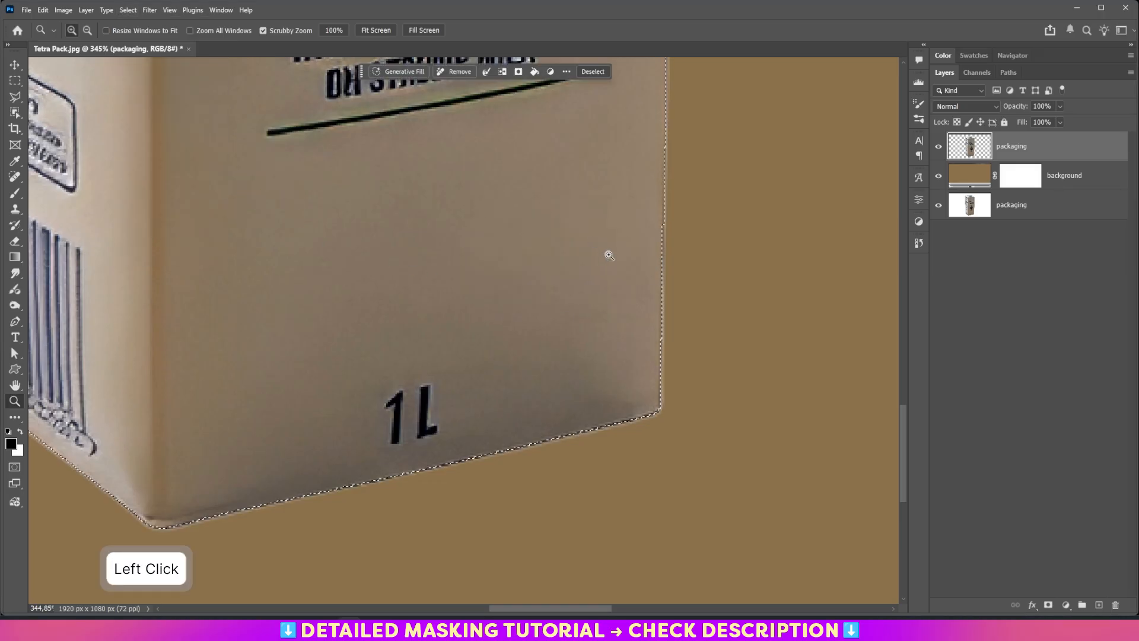
Step: Mask the cut-out packaging layer with the contracted selection and convert it to a smart object
{"action": "left_click", "coordinate": [1048, 604]}
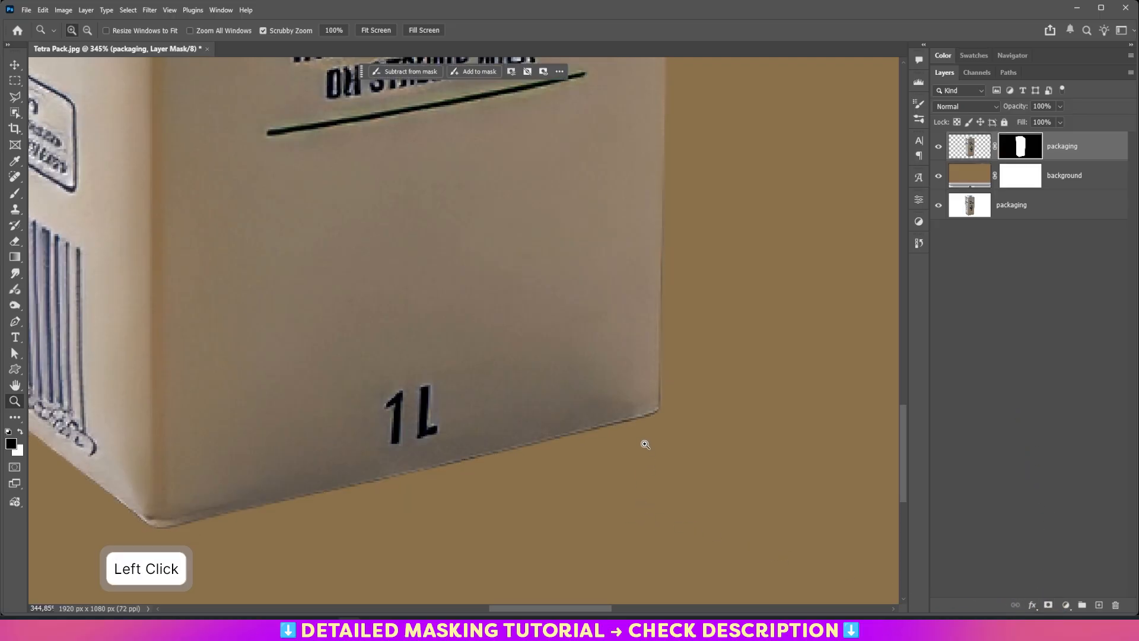
{"action": "right_click", "coordinate": [1088, 144]}
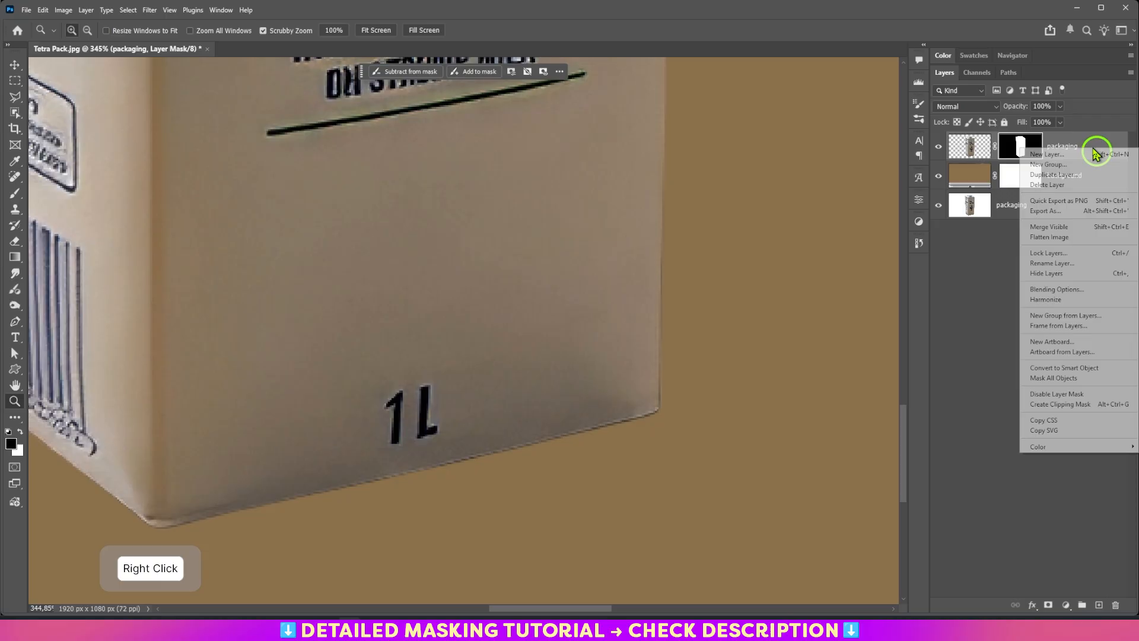
{"action": "left_click", "coordinate": [1063, 368]}
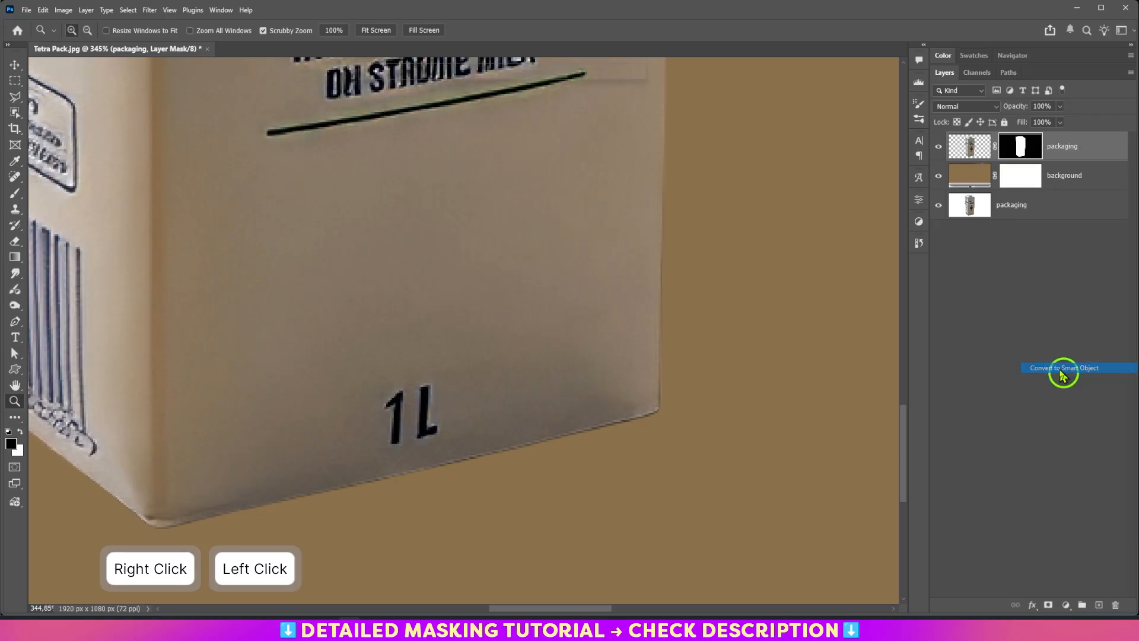
Step: Fill the carton's silhouette with black on a new layer between the packaging and the background, and clear the selection
{"action": "key", "text": "ctrl+0"}
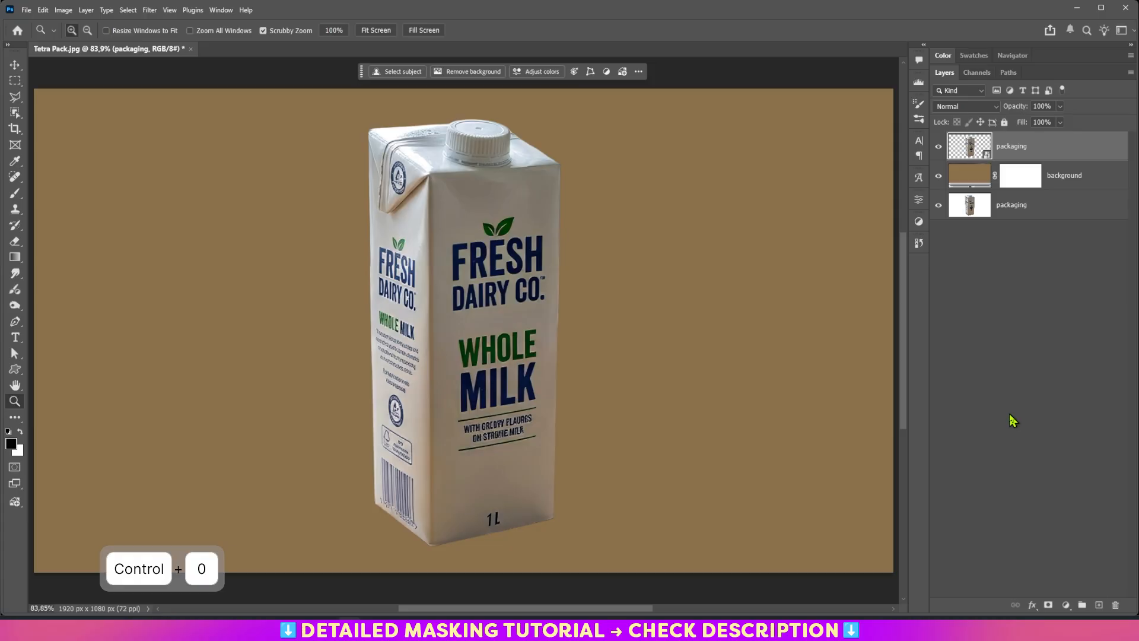
{"action": "left_click", "coordinate": [972, 148], "text": "ctrl"}
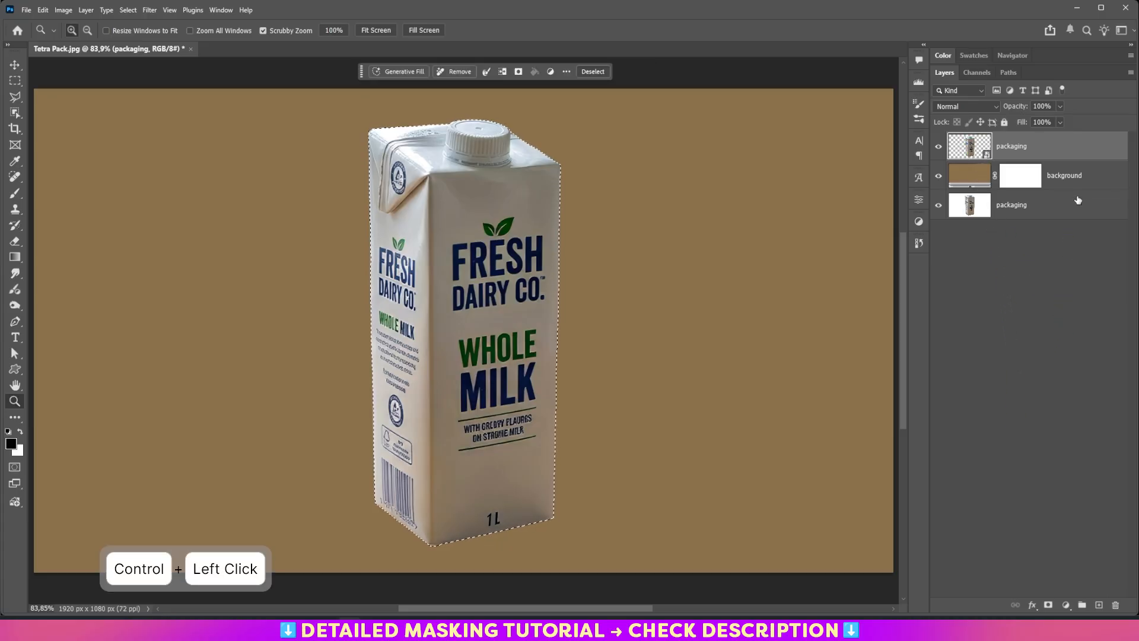
{"action": "left_click", "coordinate": [1092, 176]}
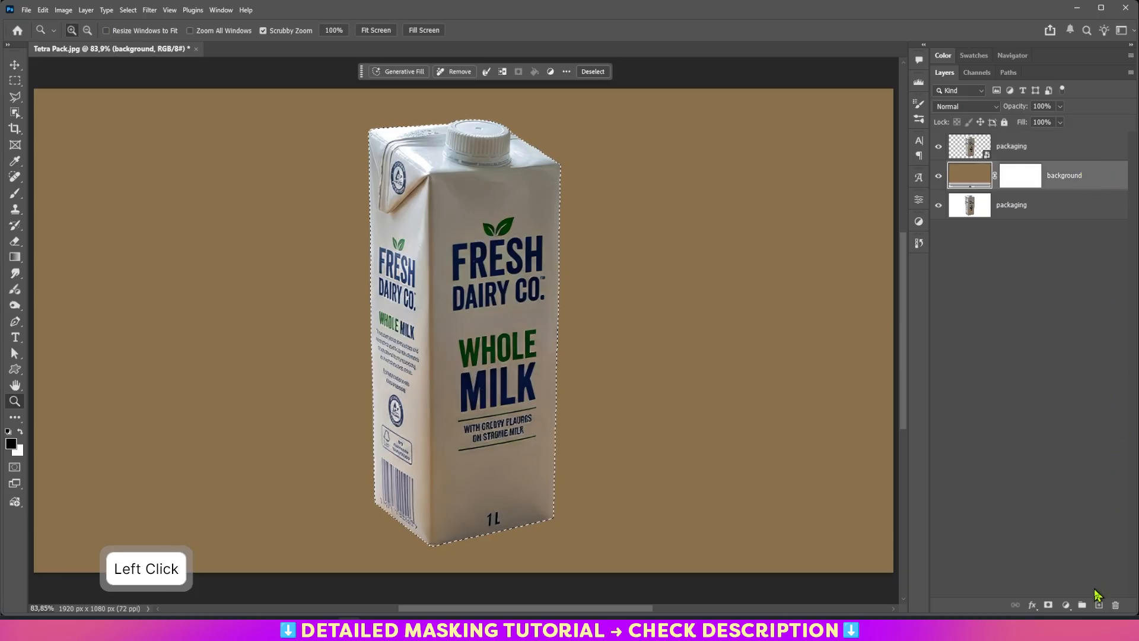
{"action": "left_click", "coordinate": [1099, 606]}
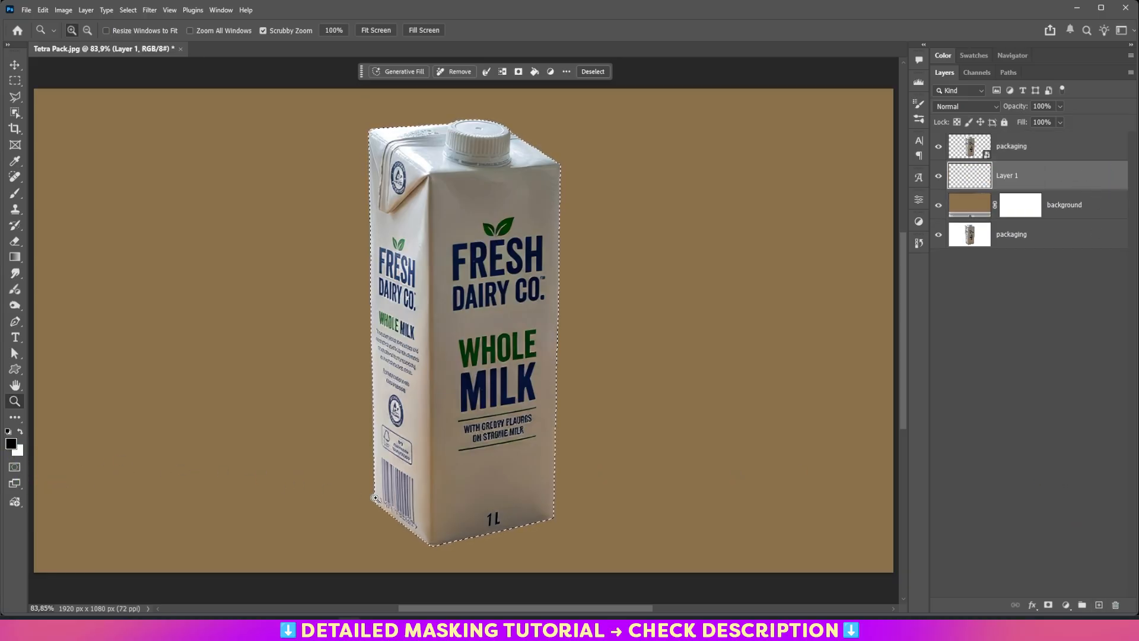
{"action": "key", "text": "alt+Delete"}
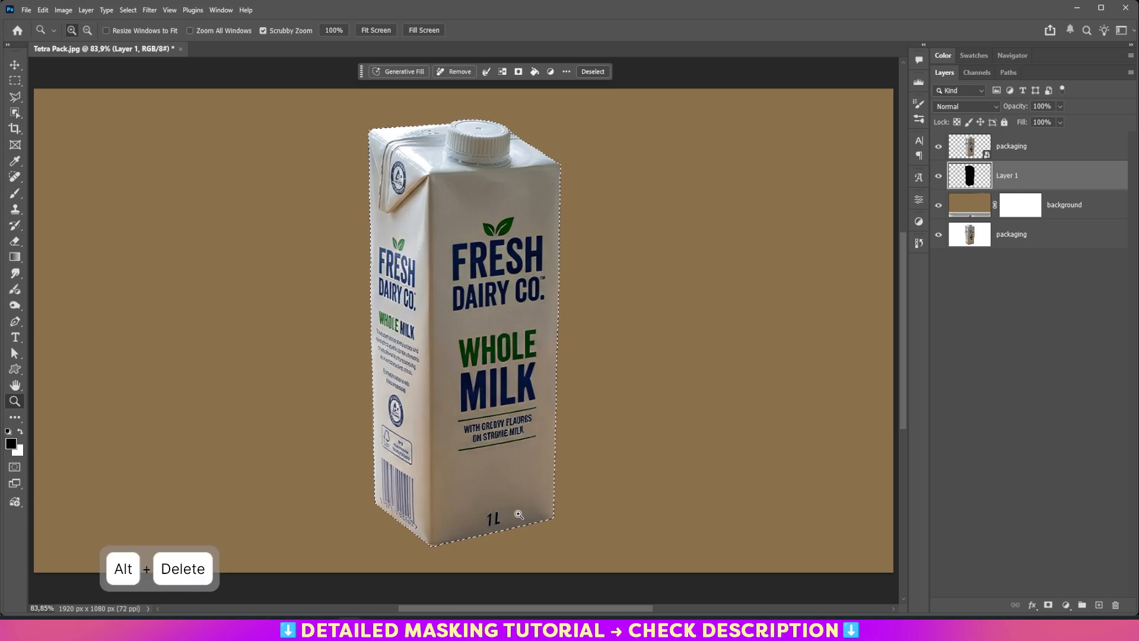
{"action": "key", "text": "ctrl+d"}
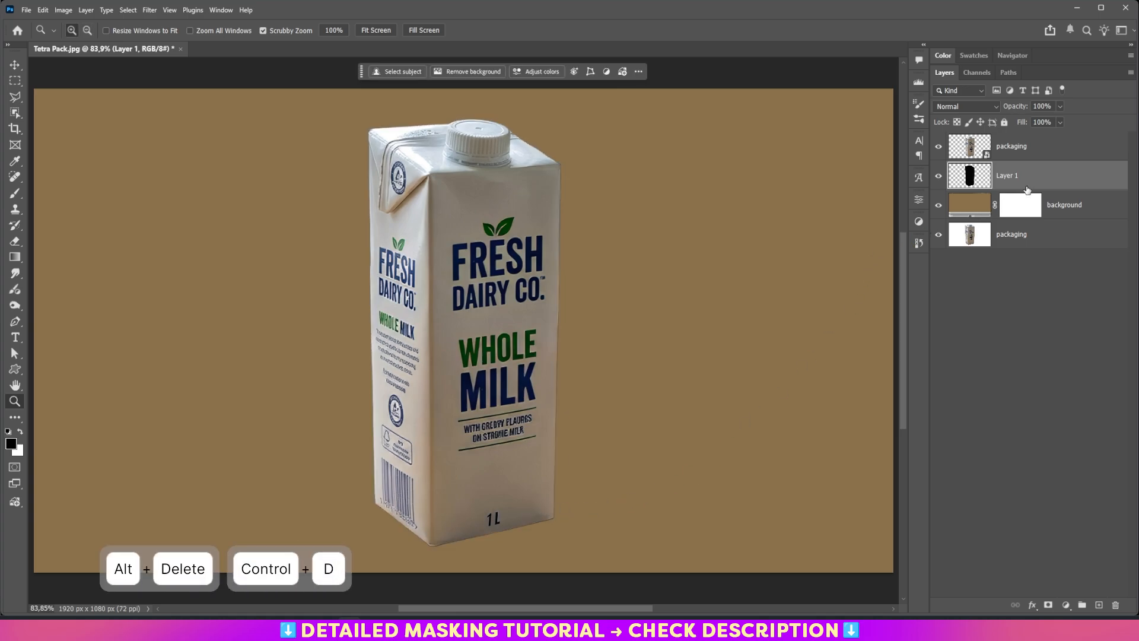
Step: Rename the black silhouette layer as "shadow" and convert it to a smart object
{"action": "double_click", "coordinate": [1011, 176]}
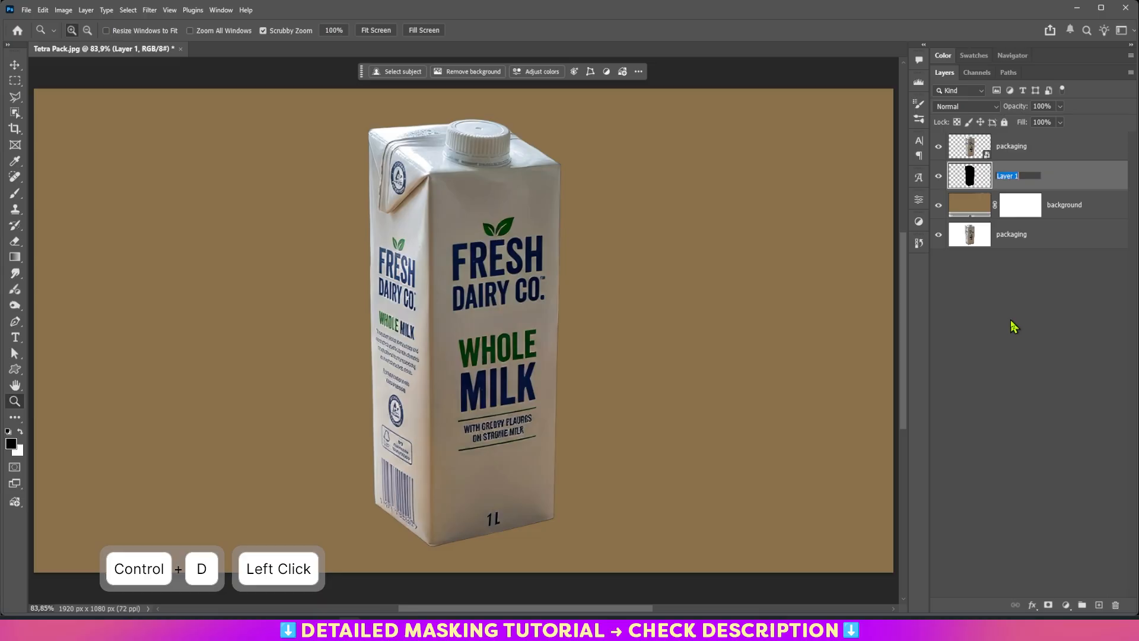
{"action": "type", "text": "shadow"}
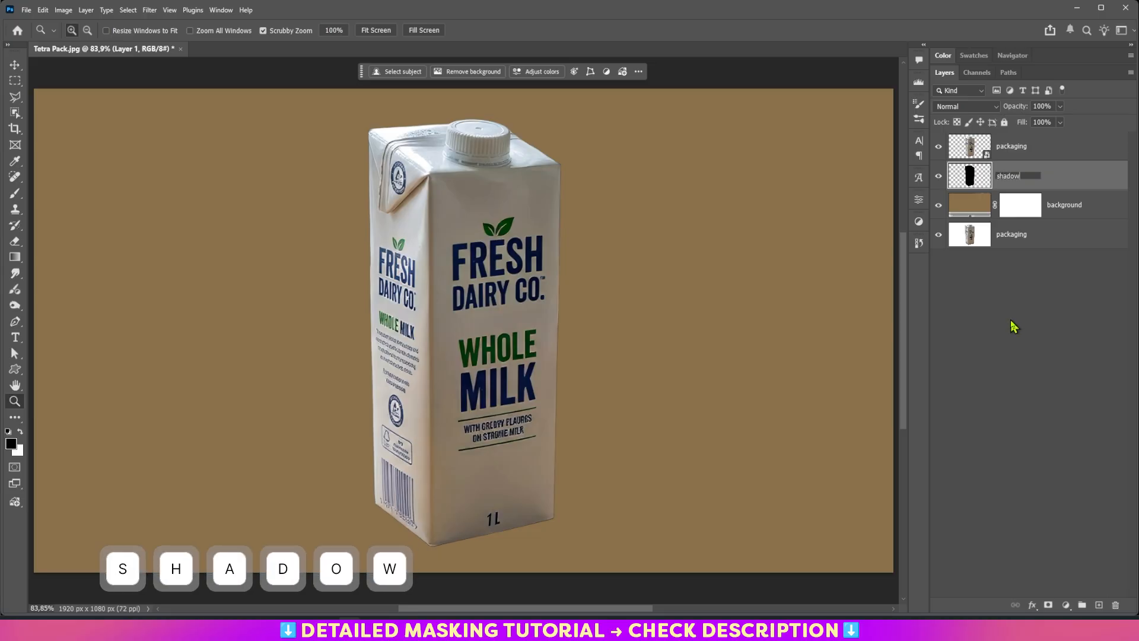
{"action": "key", "text": "Return"}
{"action": "right_click", "coordinate": [1047, 179]}
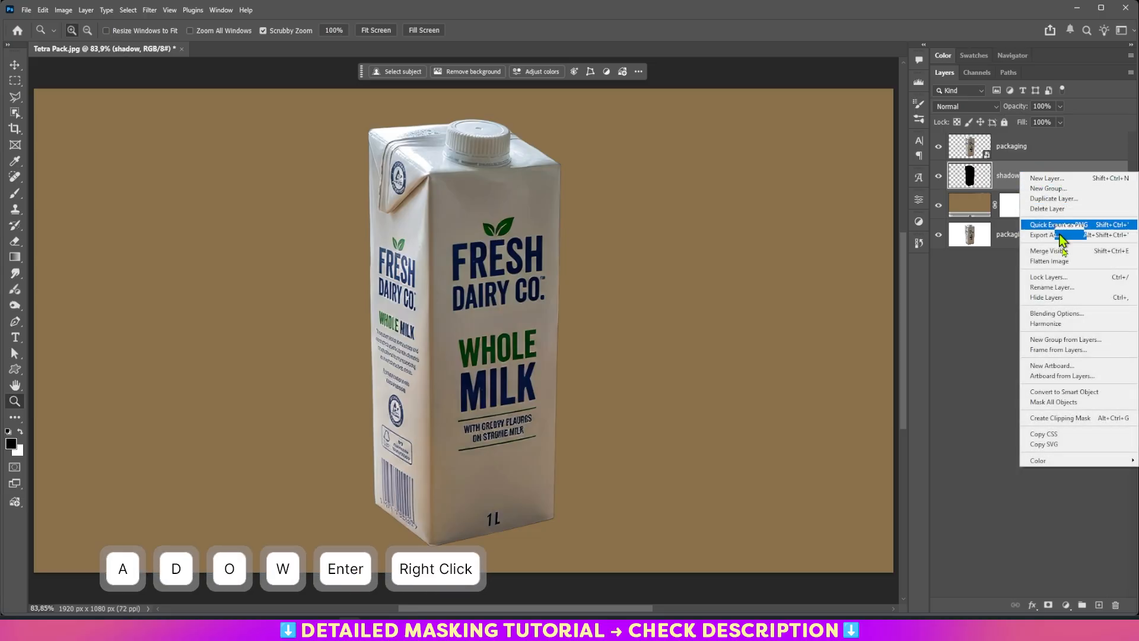
{"action": "left_click", "coordinate": [1050, 395]}
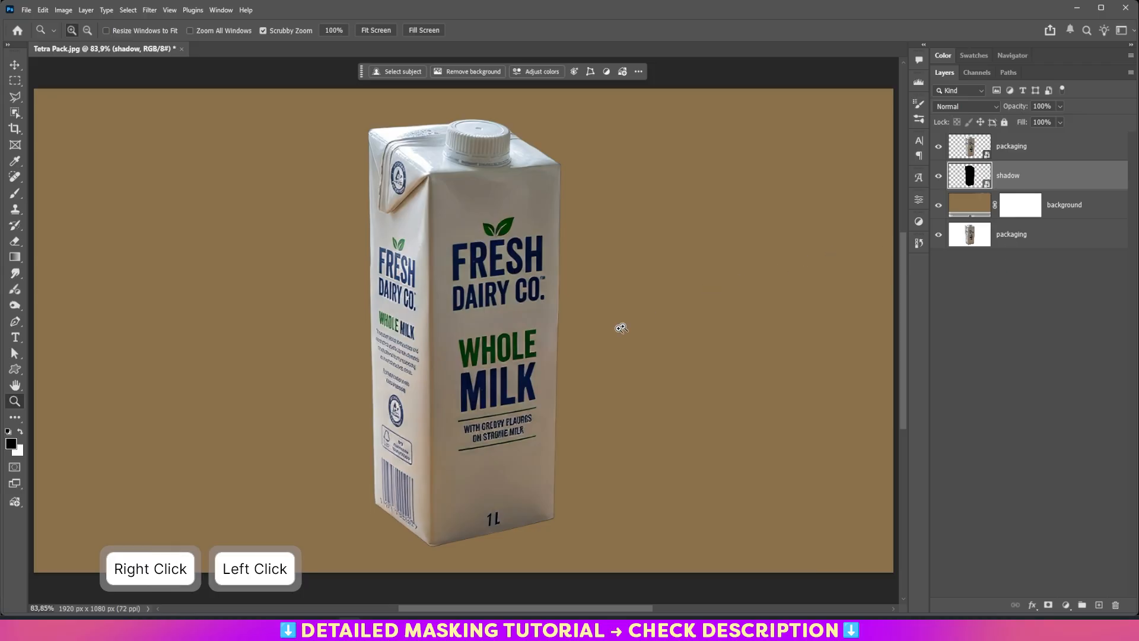
Step: Squash the shadow vertically toward the carton's base to about 24% height, with width and height unlinked
{"action": "key", "text": "ctrl+t"}
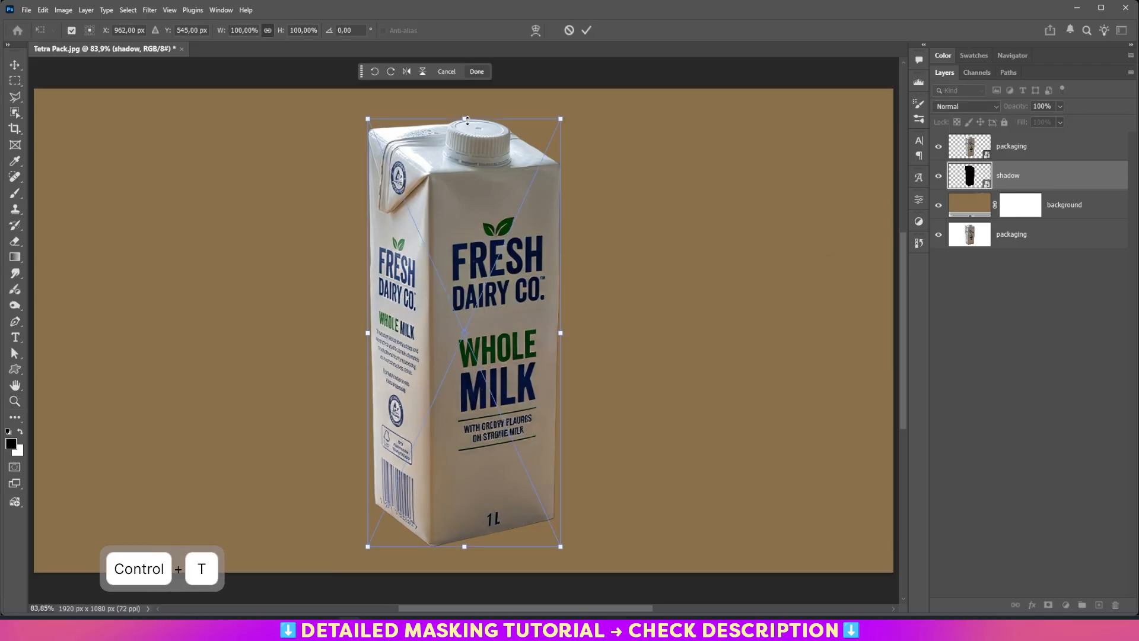
{"action": "left_click_drag", "start_coordinate": [467, 120], "coordinate": [503, 314]}
{"action": "key", "text": "ctrl+z"}
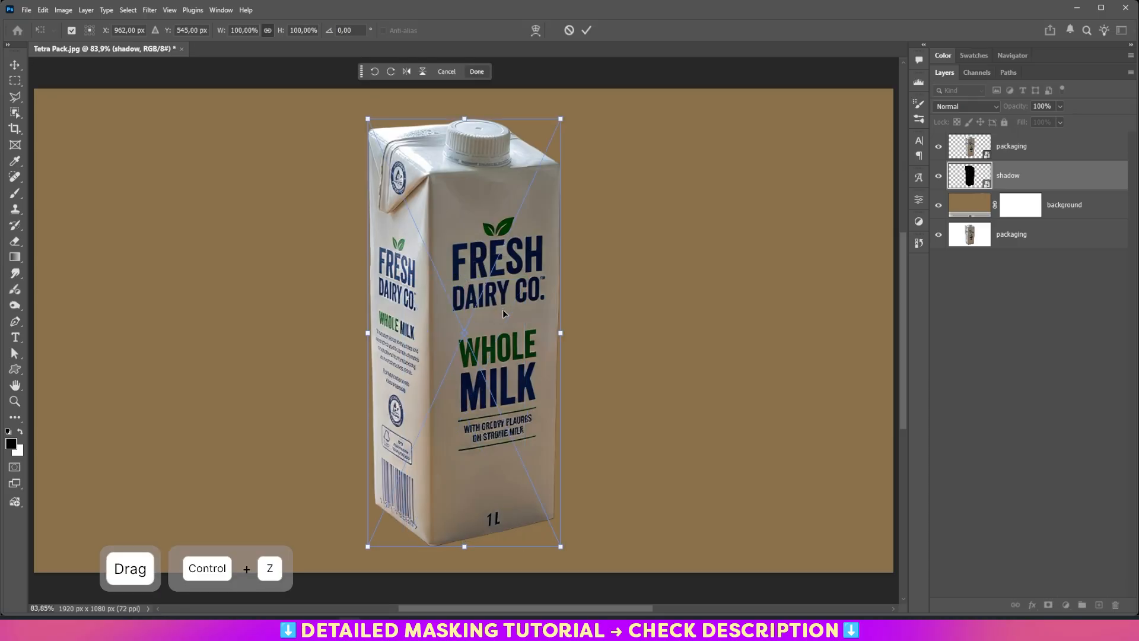
{"action": "left_click", "coordinate": [269, 32]}
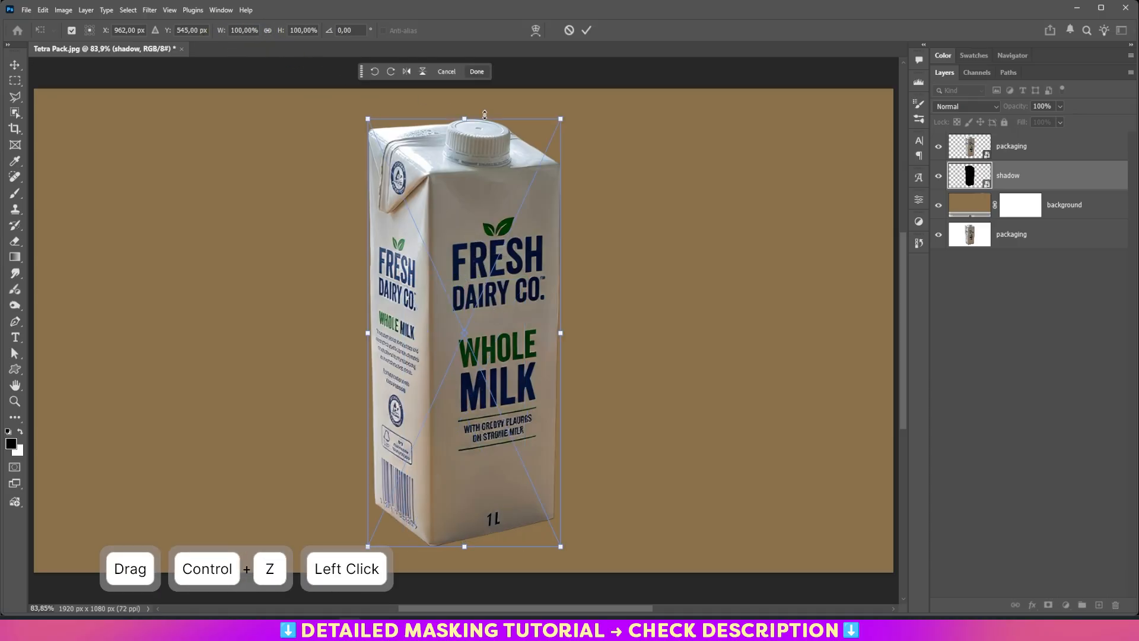
{"action": "left_click_drag", "start_coordinate": [464, 119], "coordinate": [467, 446]}
Step: Distort the shadow's two upper corners so that it stretches across the ground to the right of the carton
{"action": "right_click", "coordinate": [468, 465]}
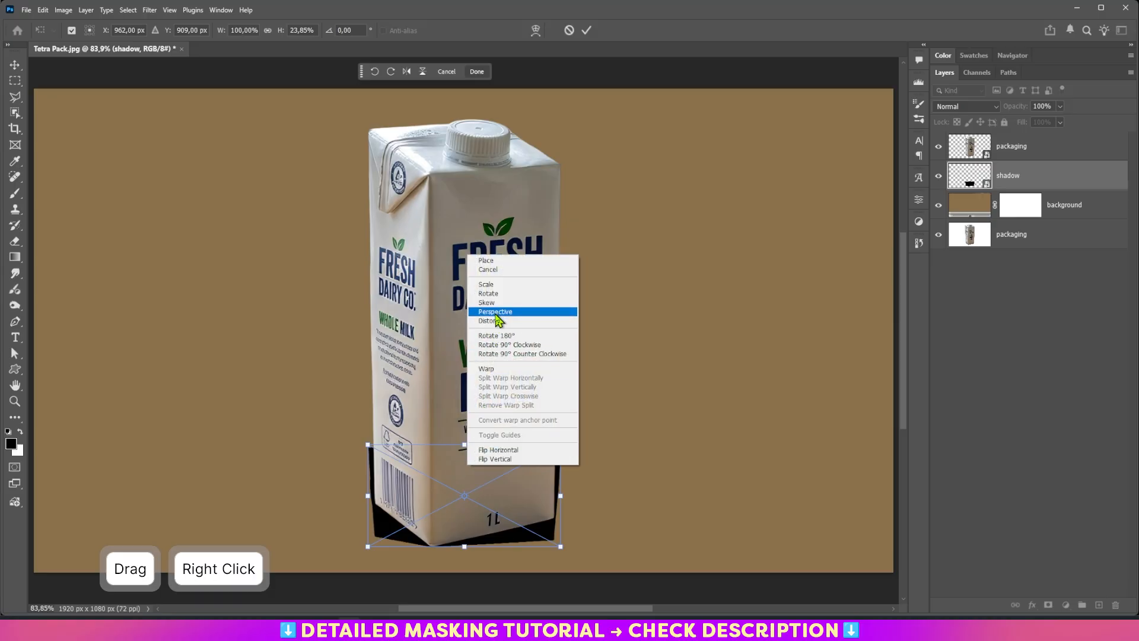
{"action": "left_click", "coordinate": [496, 321]}
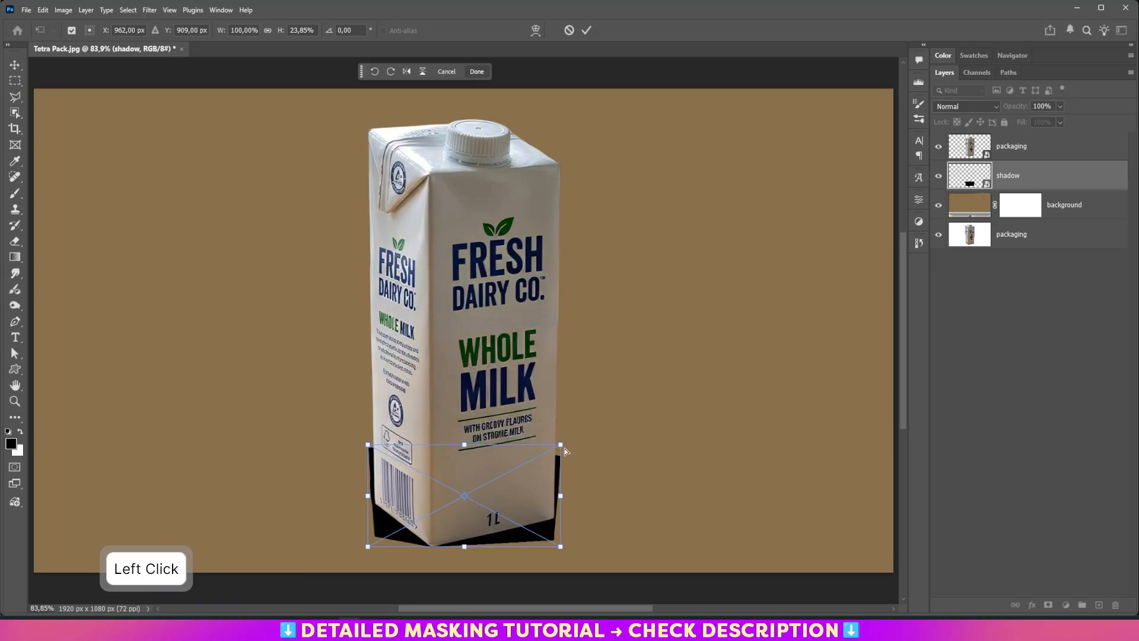
{"action": "left_click_drag", "start_coordinate": [561, 445], "coordinate": [828, 447]}
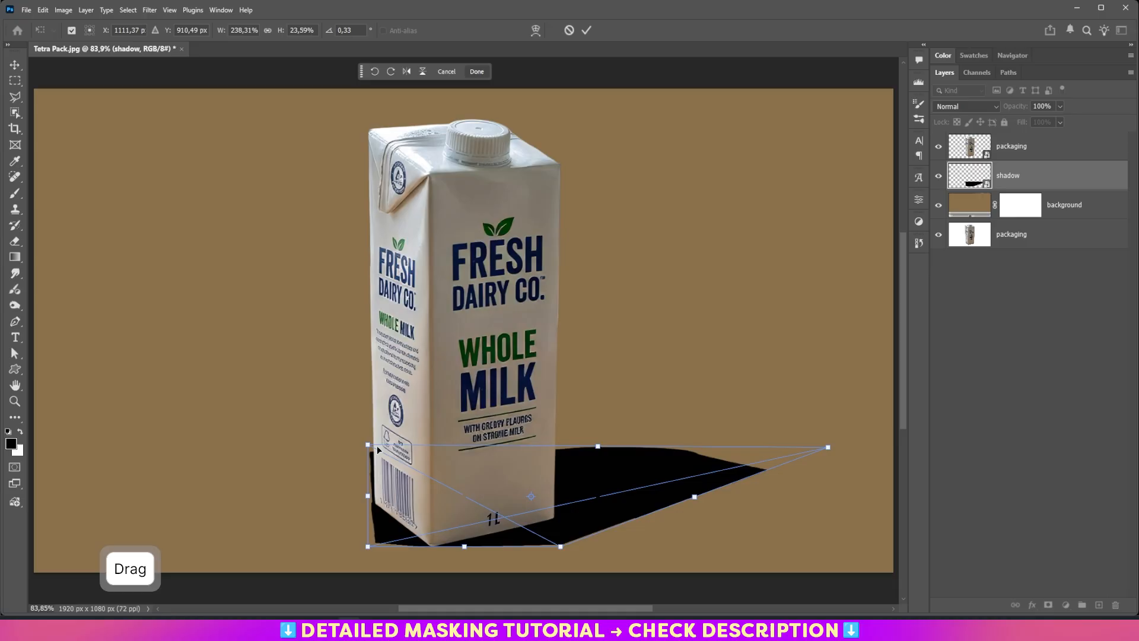
{"action": "left_click_drag", "start_coordinate": [377, 449], "coordinate": [687, 379]}
Step: Distort the shadow's near corners to follow the carton's bottom edges, extend its far lower corner slightly outward, and apply the transform
{"action": "left_click", "coordinate": [366, 542]}
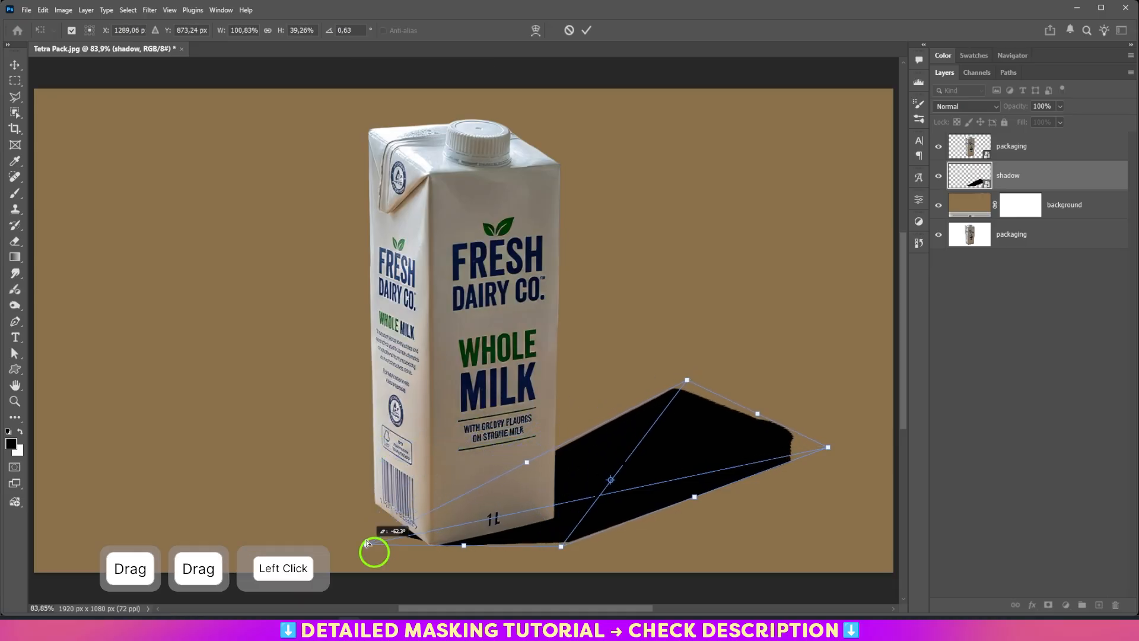
{"action": "left_click_drag", "start_coordinate": [366, 543], "coordinate": [352, 510]}
{"action": "left_click_drag", "start_coordinate": [560, 549], "coordinate": [417, 559]}
{"action": "left_click_drag", "start_coordinate": [351, 513], "coordinate": [355, 484]}
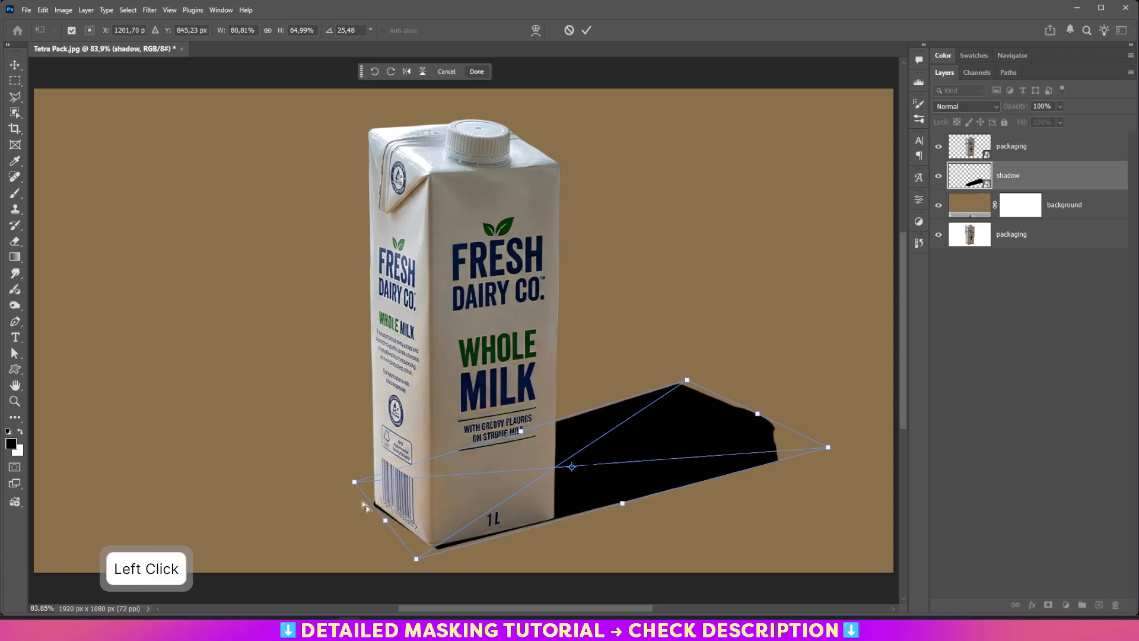
{"action": "left_click_drag", "start_coordinate": [414, 558], "coordinate": [407, 559]}
{"action": "left_click_drag", "start_coordinate": [354, 483], "coordinate": [357, 481]}
{"action": "left_click_drag", "start_coordinate": [409, 561], "coordinate": [412, 565]}
{"action": "left_click_drag", "start_coordinate": [829, 451], "coordinate": [840, 458]}
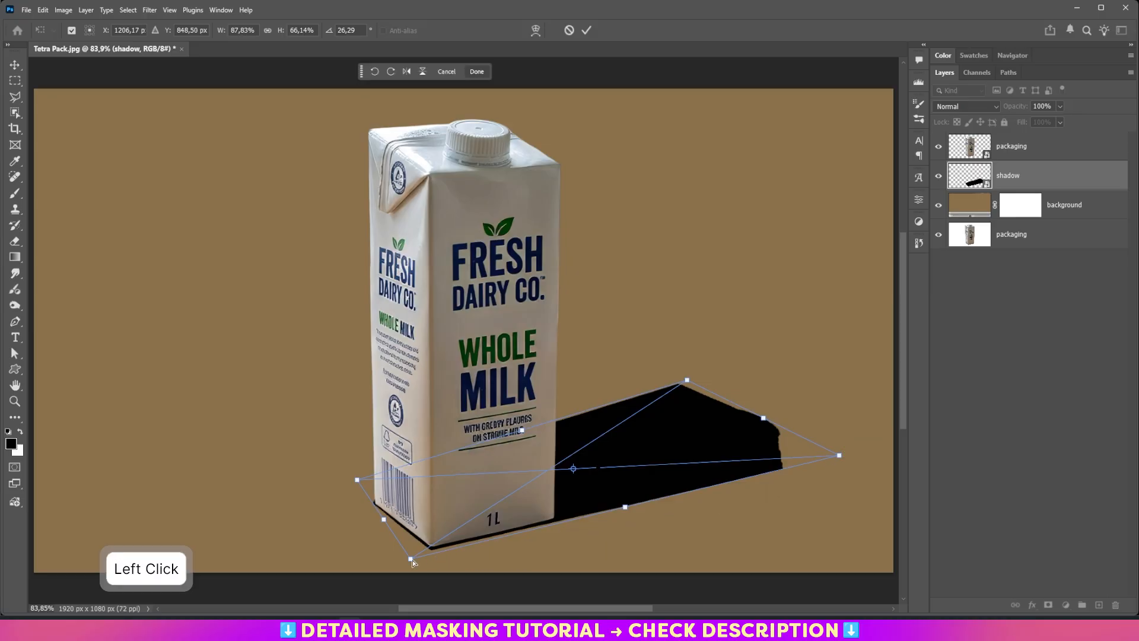
{"action": "left_click_drag", "start_coordinate": [411, 562], "coordinate": [413, 560]}
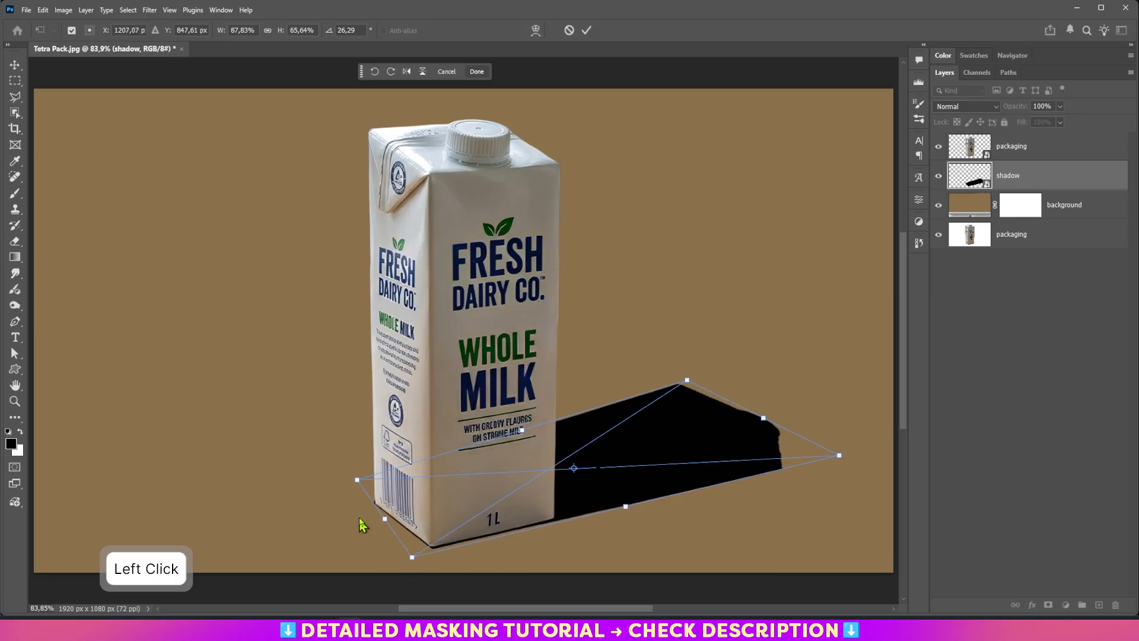
{"action": "left_click_drag", "start_coordinate": [362, 485], "coordinate": [357, 484]}
{"action": "key", "text": "Return"}
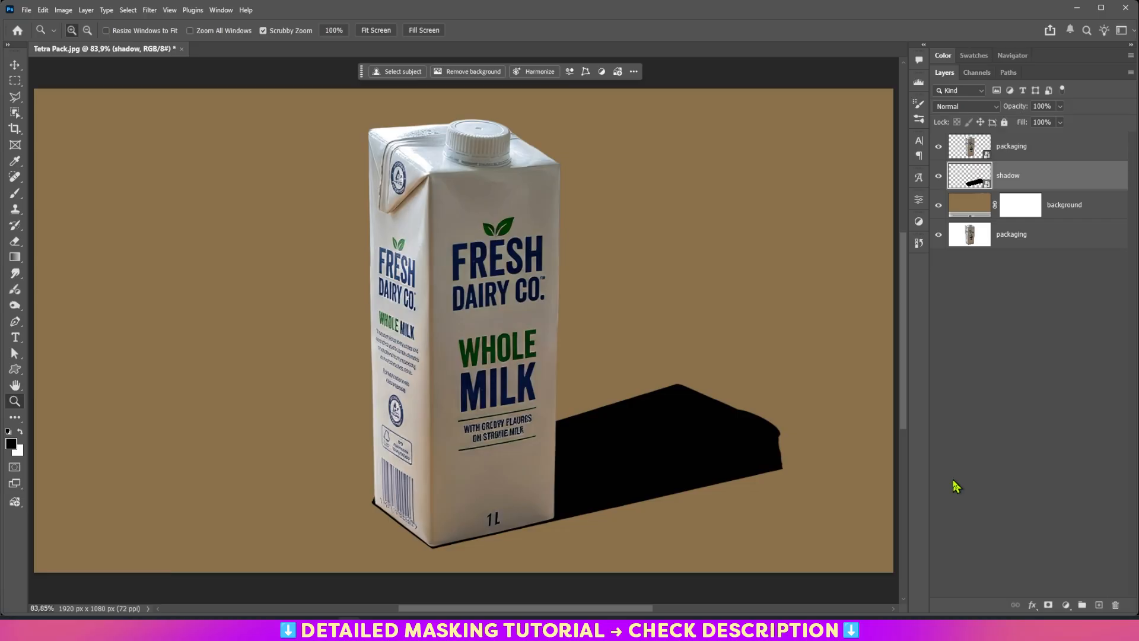
Step: Widen the far end of the shadow with a perspective transform so that it spreads slightly away from the carton
{"action": "key", "text": "ctrl+t"}
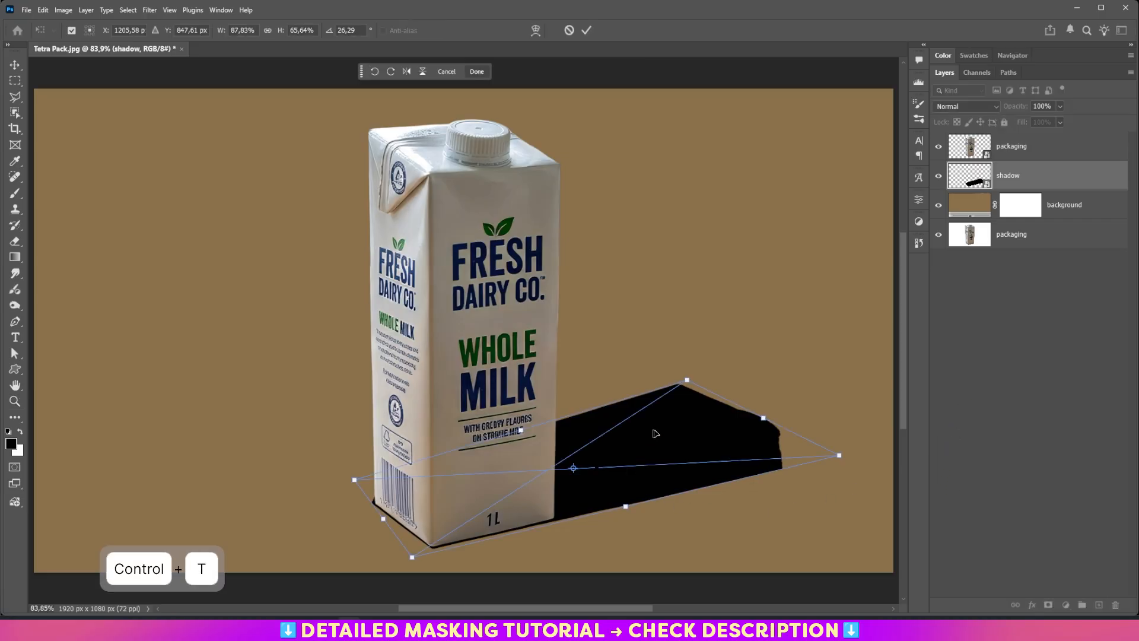
{"action": "right_click", "coordinate": [706, 417]}
{"action": "left_click", "coordinate": [733, 263]}
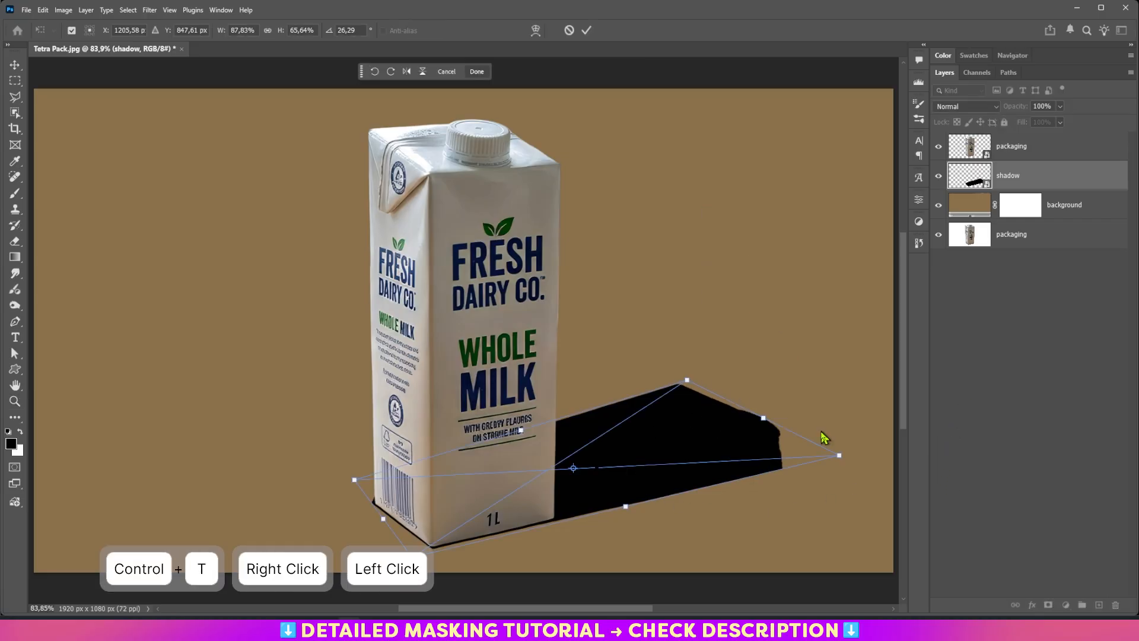
{"action": "left_click_drag", "start_coordinate": [839, 456], "coordinate": [854, 463]}
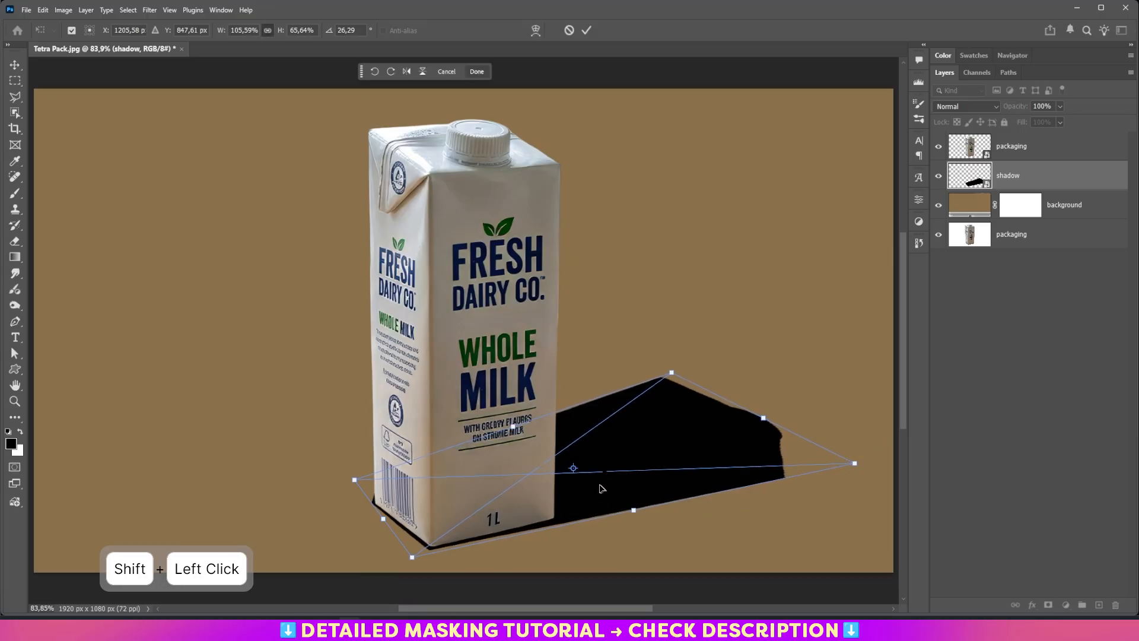
Step: Distort the shadow's long sides slightly to fit closely along the carton's base edges and apply the transform
{"action": "right_click", "coordinate": [515, 428]}
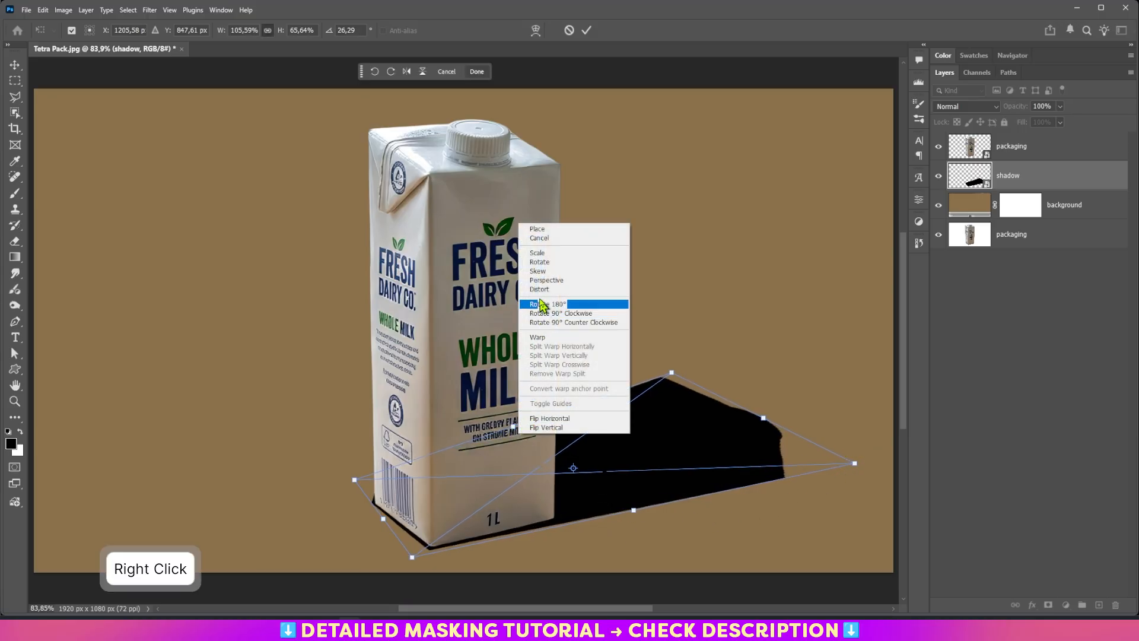
{"action": "left_click", "coordinate": [541, 290]}
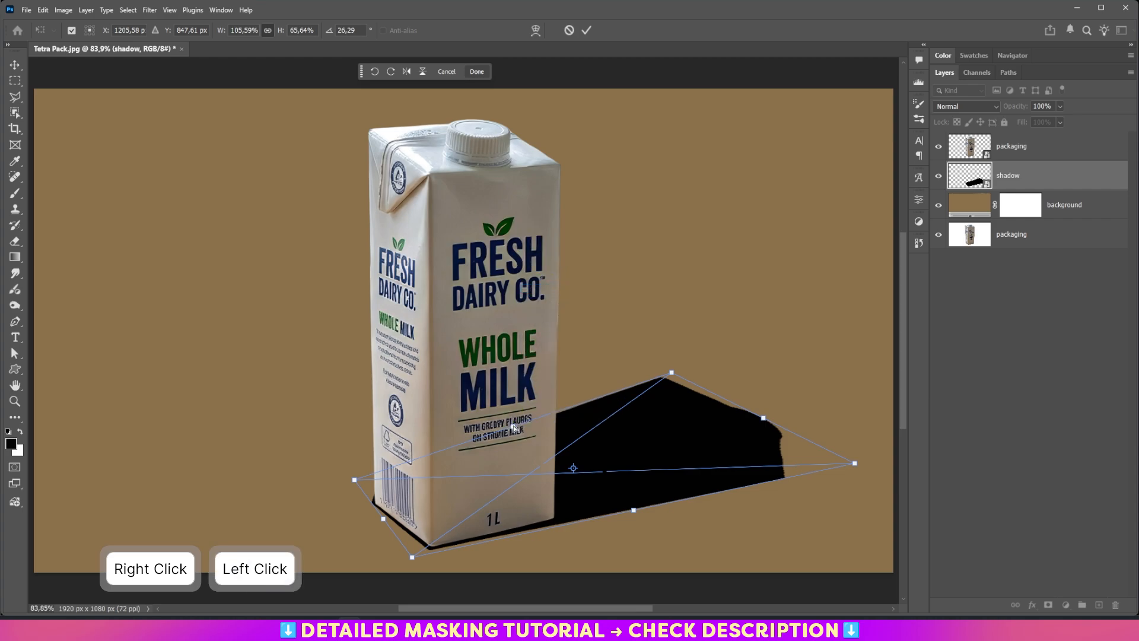
{"action": "left_click_drag", "start_coordinate": [514, 428], "coordinate": [519, 435]}
{"action": "left_click_drag", "start_coordinate": [636, 515], "coordinate": [638, 515]}
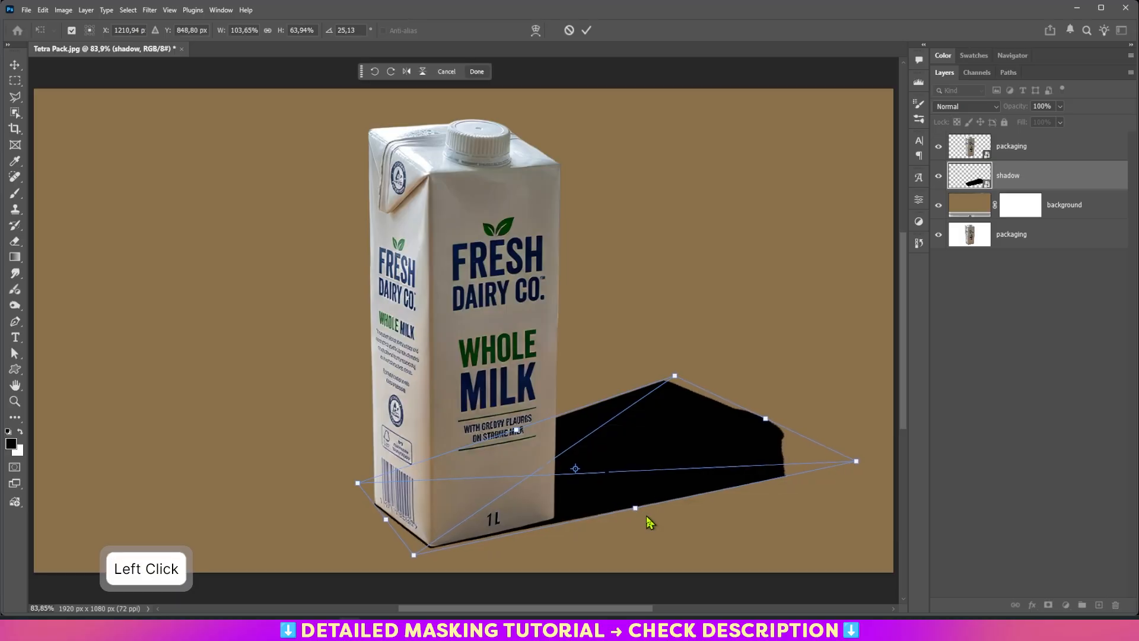
{"action": "key", "text": "Return"}
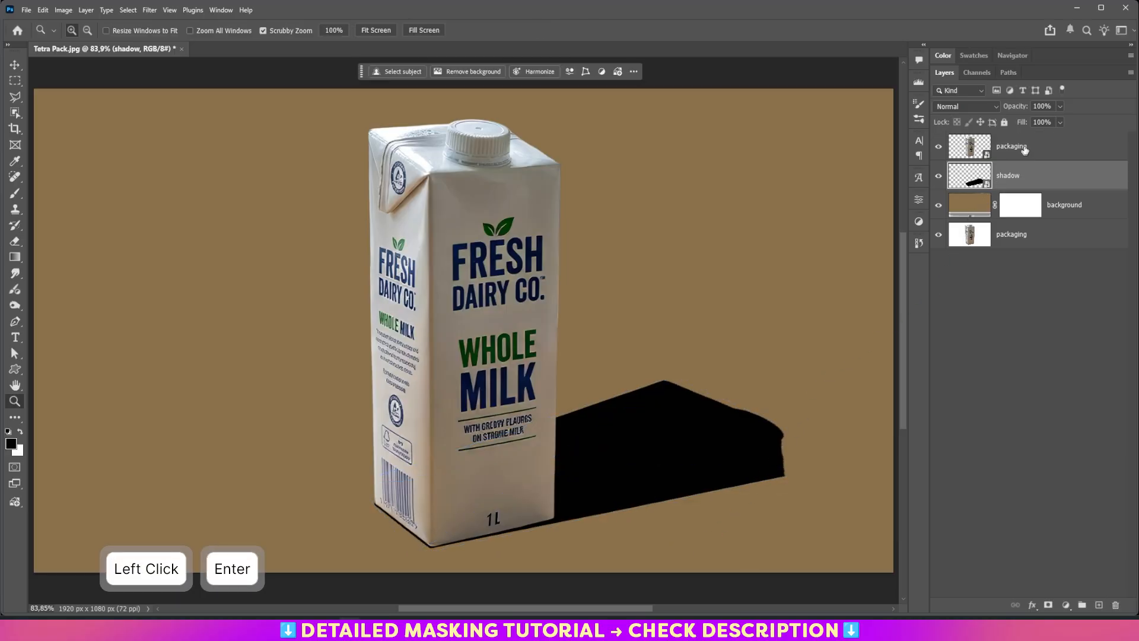
Step: Lower the opacity of the carton cut-out layer to 53% so the shadow shows through its base
{"action": "left_click", "coordinate": [1029, 146]}
{"action": "left_click", "coordinate": [1061, 107]}
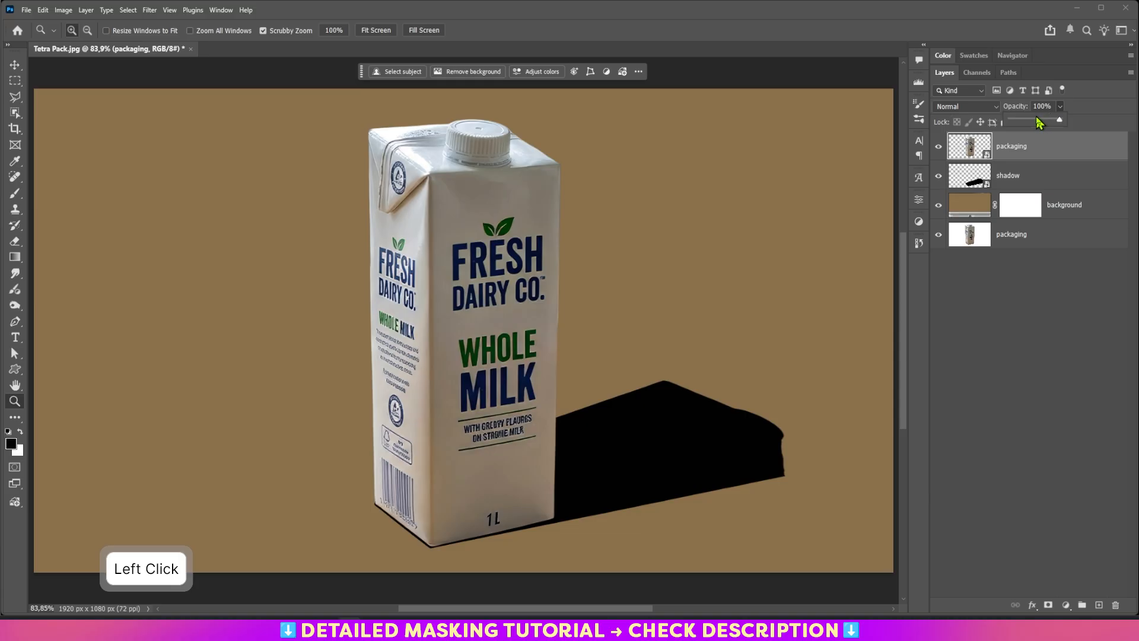
{"action": "left_click", "coordinate": [1053, 152]}
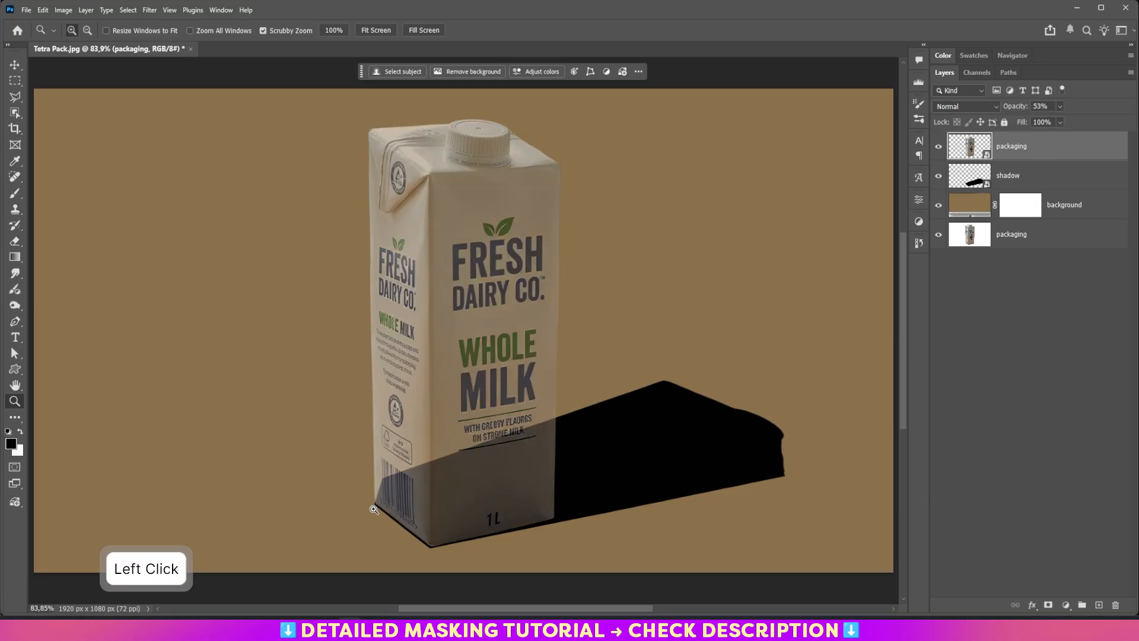
Step: Rasterize the shadow layer
{"action": "left_click_drag", "start_coordinate": [465, 510], "coordinate": [580, 479]}
{"action": "left_click_drag", "start_coordinate": [588, 418], "coordinate": [481, 414]}
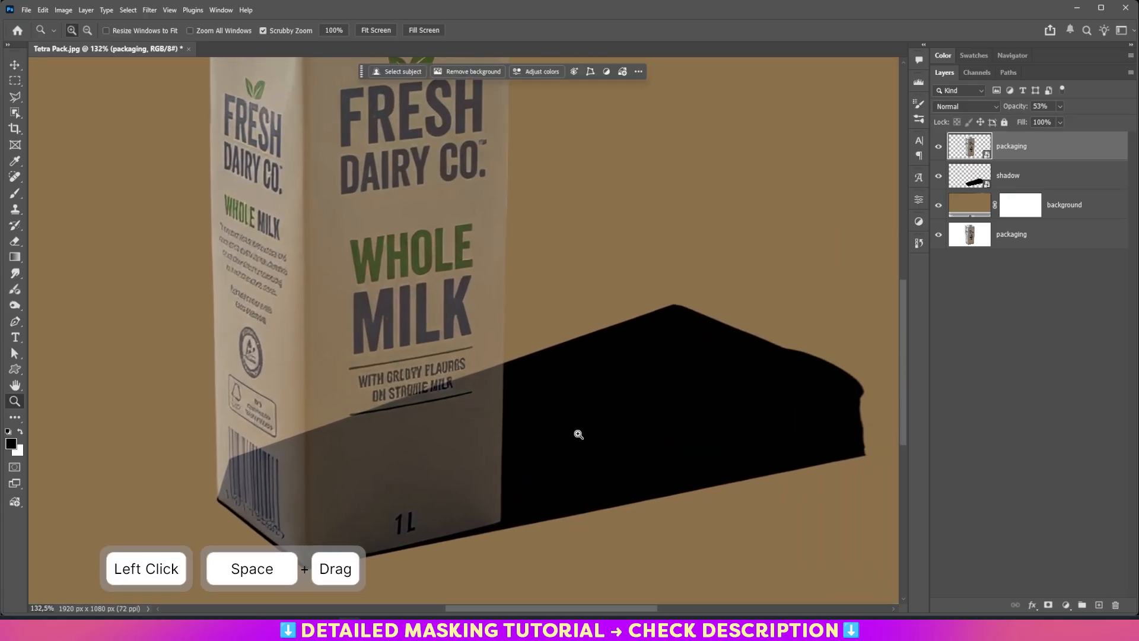
{"action": "left_click", "coordinate": [972, 176]}
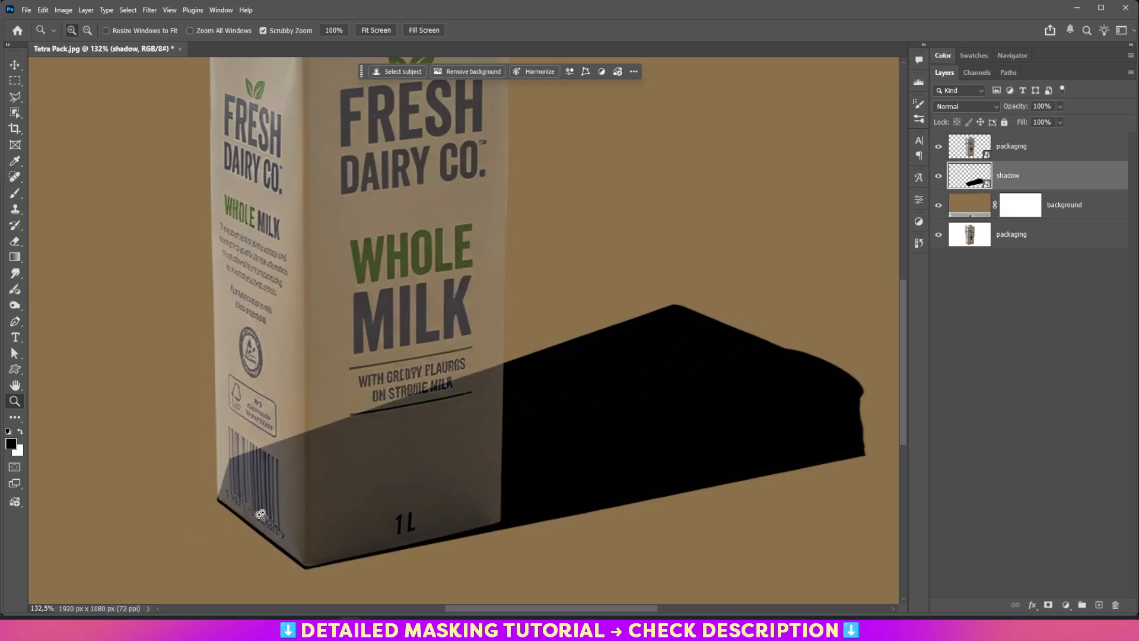
{"action": "right_click", "coordinate": [1043, 178]}
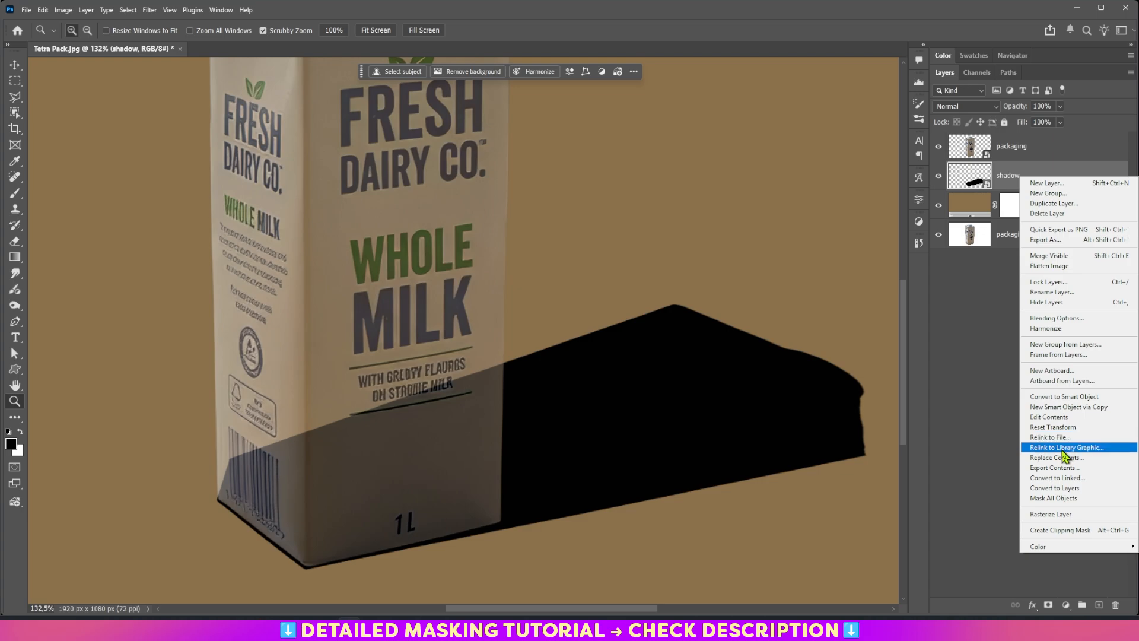
{"action": "left_click", "coordinate": [1053, 514]}
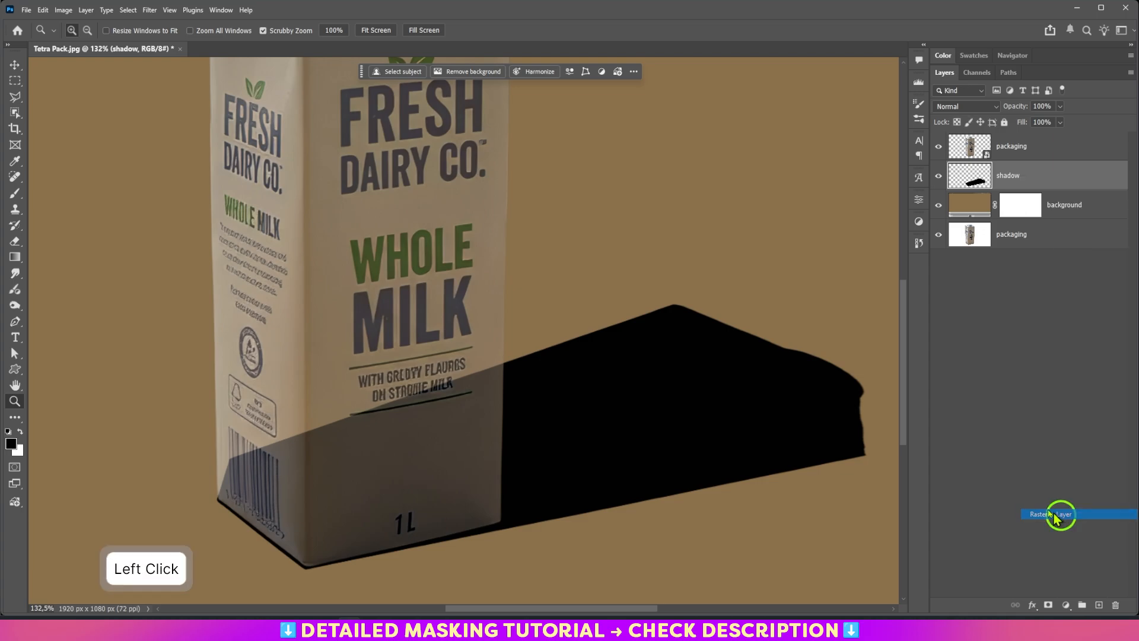
Step: Cut away the shadow's upper strip with a polygonal selection running from the carton's back-left base corner to the shadow's far end, then deselect
{"action": "key", "text": "l"}
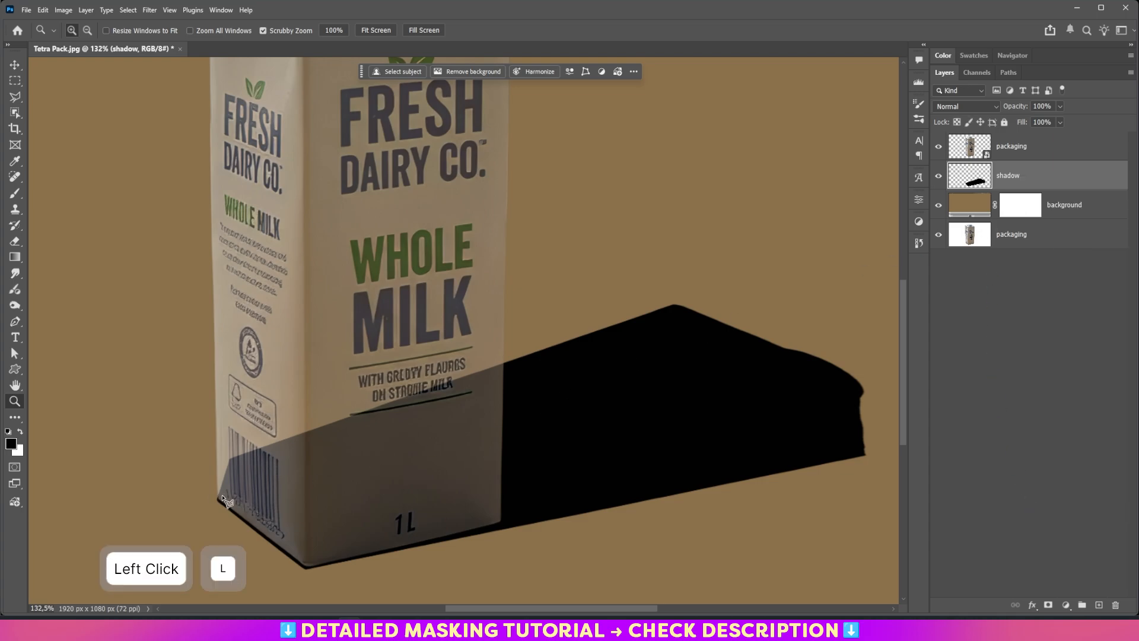
{"action": "left_click", "coordinate": [214, 504]}
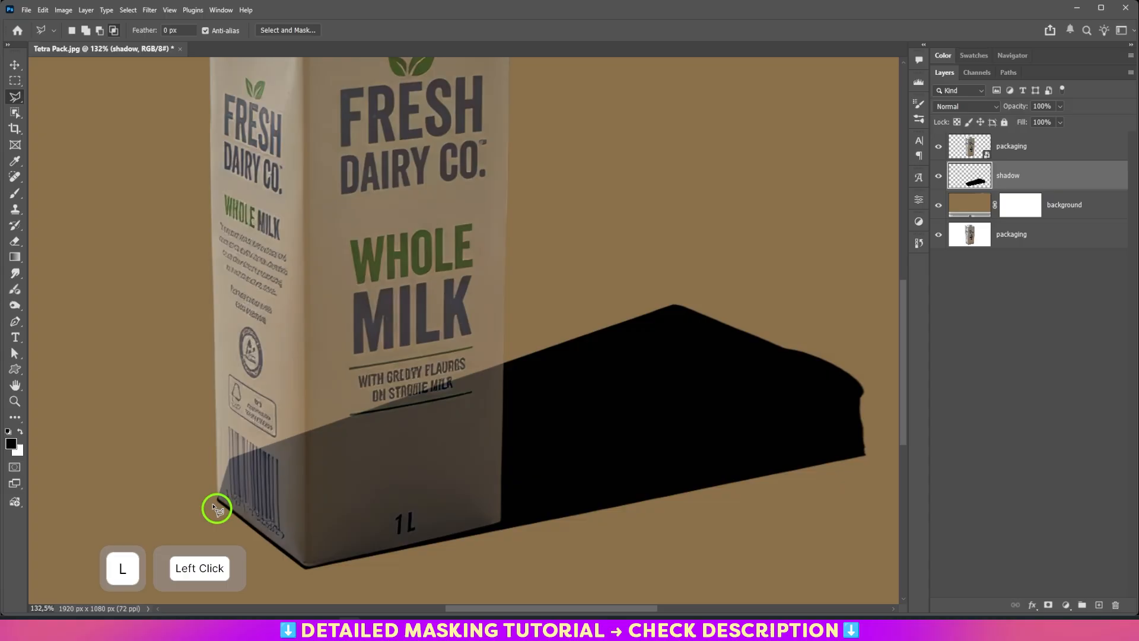
{"action": "left_click", "coordinate": [791, 325]}
{"action": "left_click", "coordinate": [730, 258]}
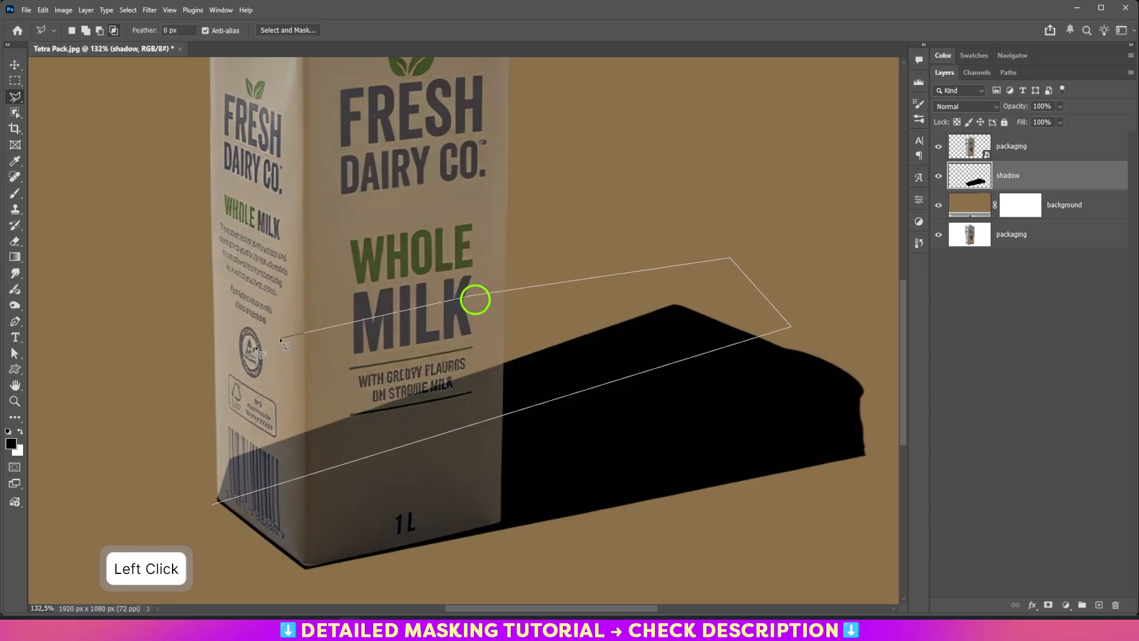
{"action": "left_click", "coordinate": [468, 295]}
{"action": "left_click", "coordinate": [196, 375]}
{"action": "left_click", "coordinate": [159, 461]}
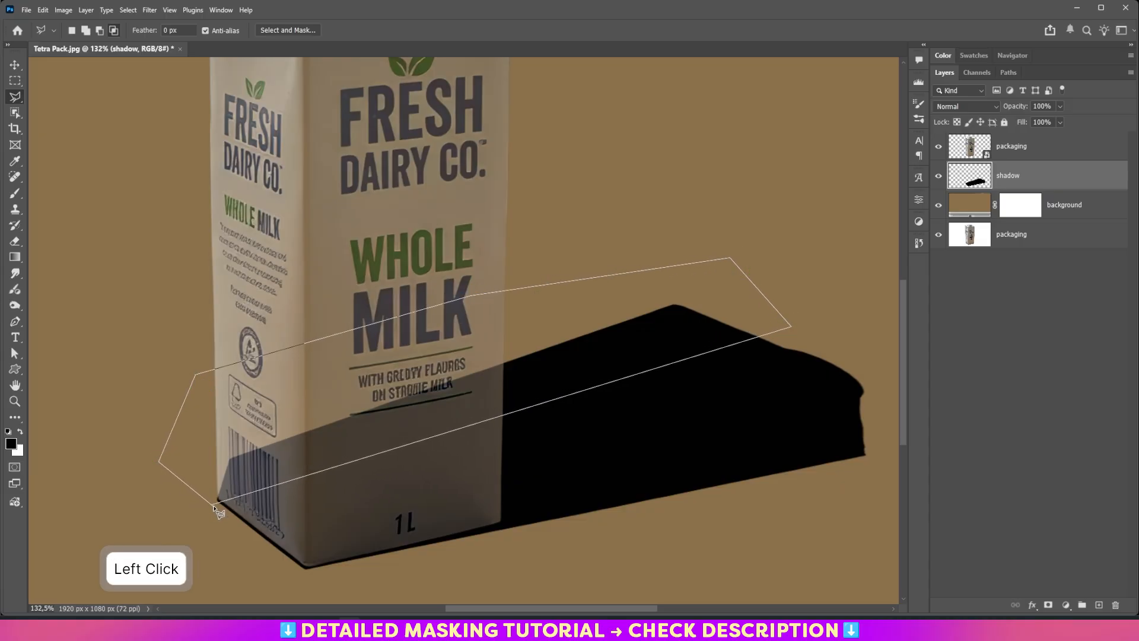
{"action": "left_click", "coordinate": [214, 506]}
{"action": "key", "text": "Up"}
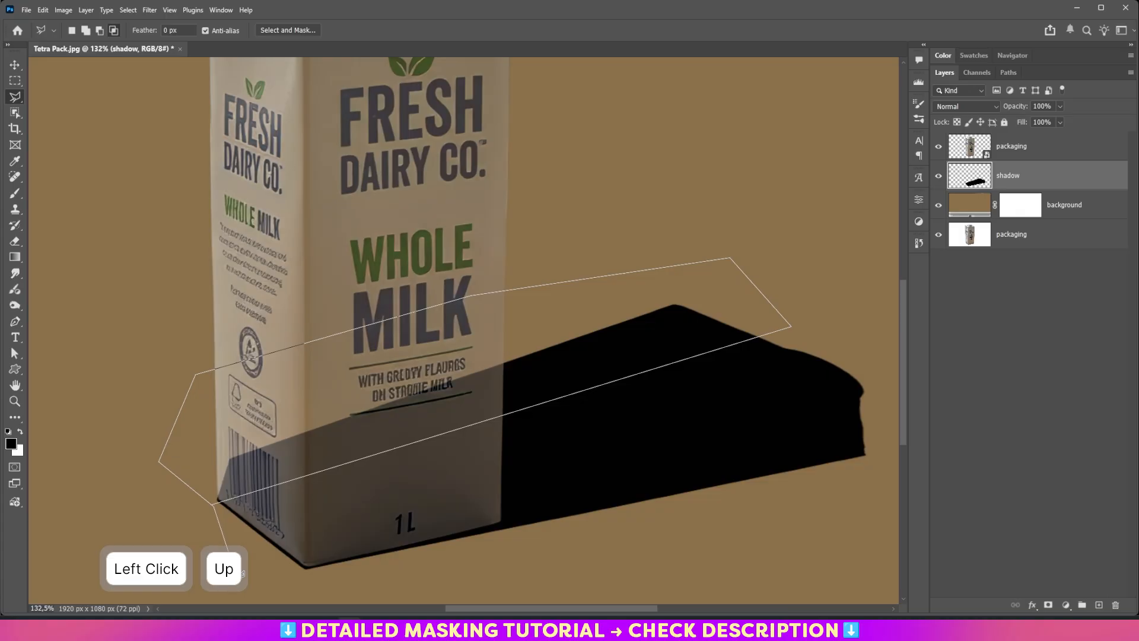
{"action": "left_click", "coordinate": [214, 506]}
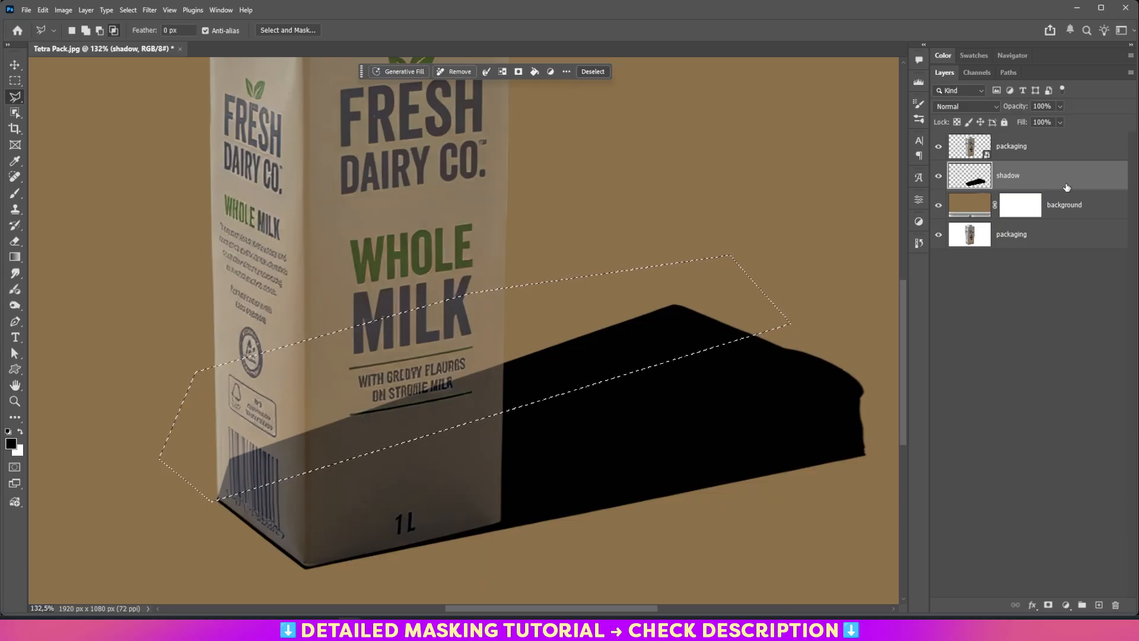
{"action": "key", "text": "Delete"}
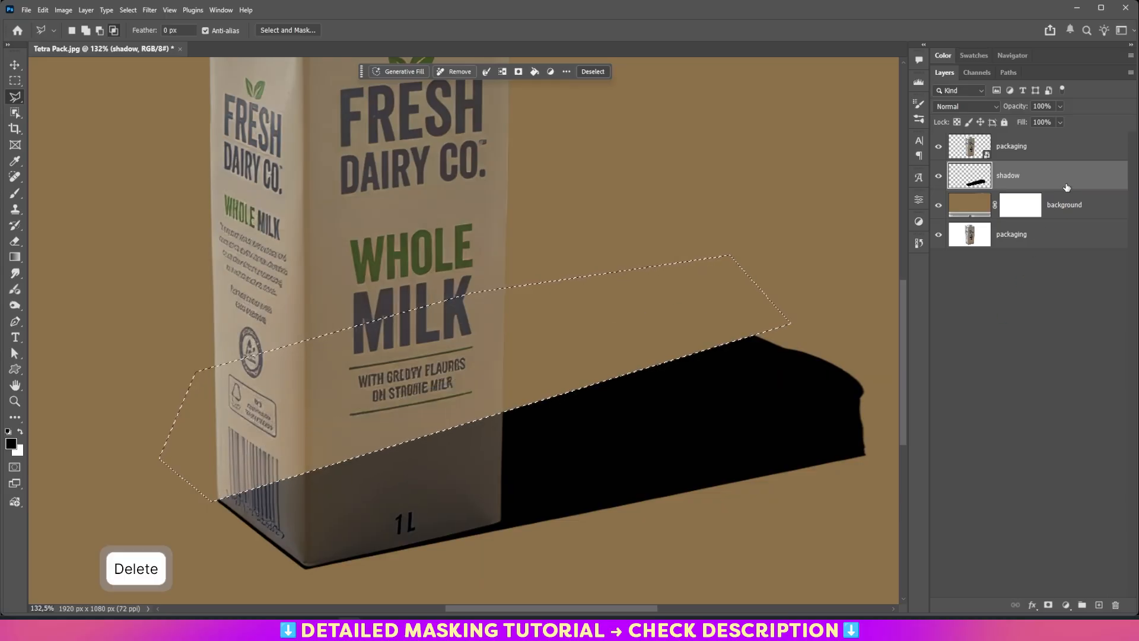
{"action": "key", "text": "ctrl+d"}
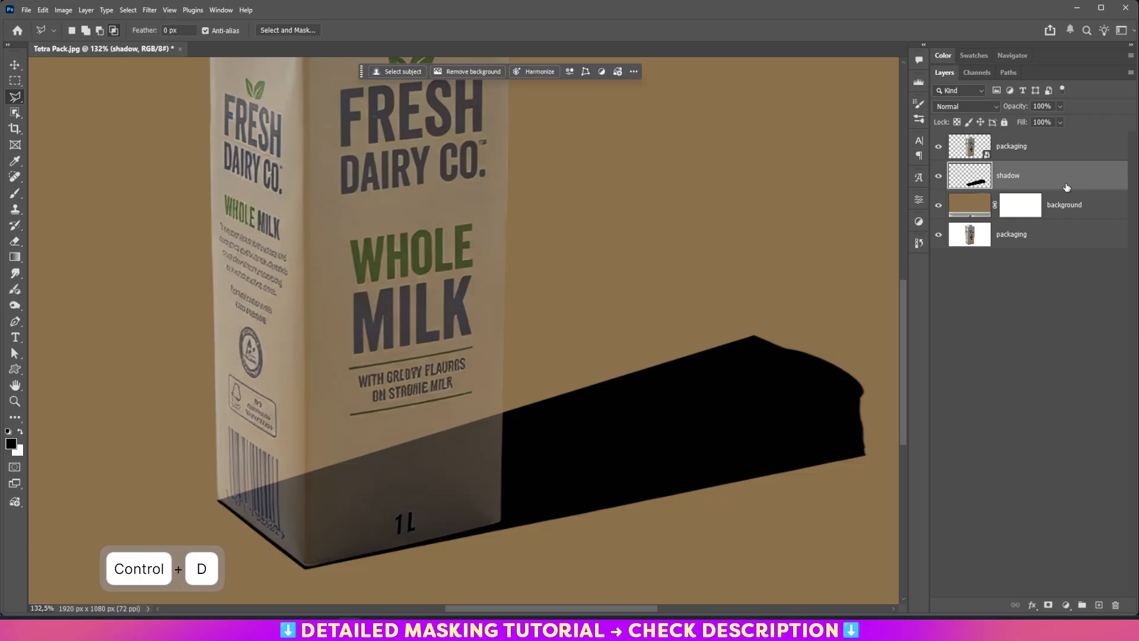
Step: Convert the trimmed shadow layer to a smart object and restore the carton cut-out layer's opacity to 100%
{"action": "right_click", "coordinate": [1066, 187]}
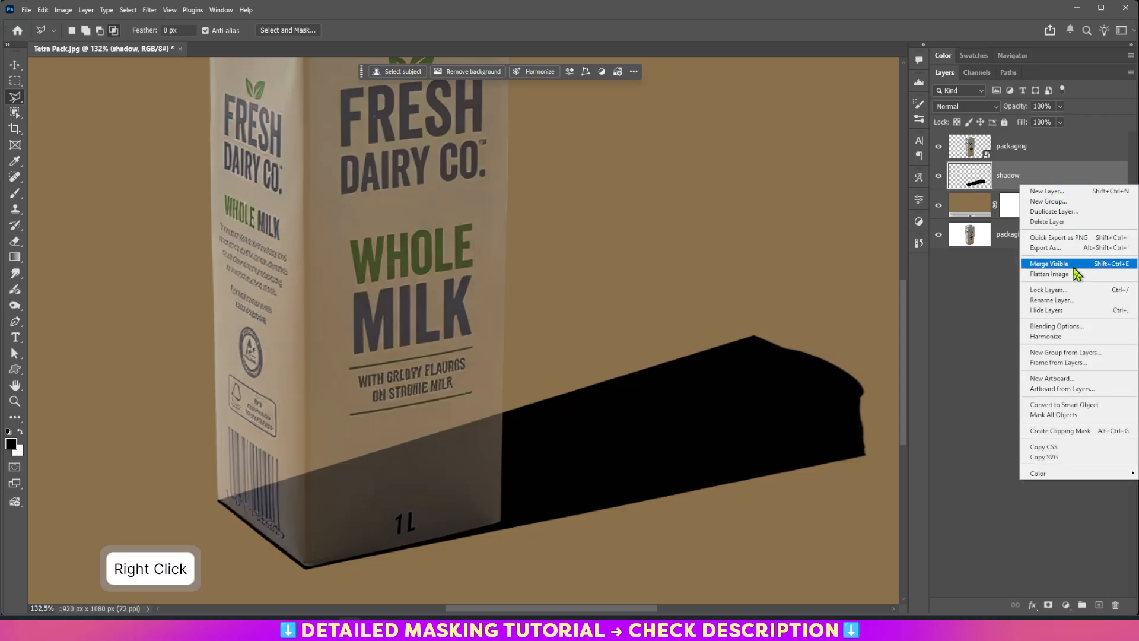
{"action": "left_click", "coordinate": [1060, 405]}
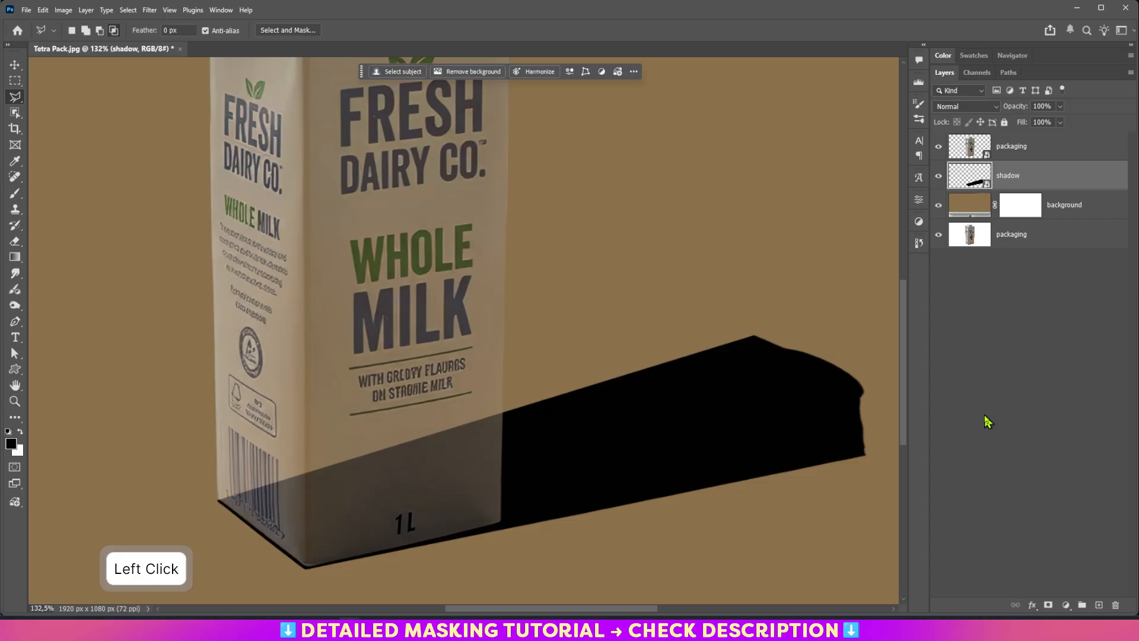
{"action": "key", "text": "ctrl+0"}
{"action": "left_click", "coordinate": [1038, 157]}
{"action": "left_click_drag", "start_coordinate": [1060, 122], "coordinate": [1114, 122]}
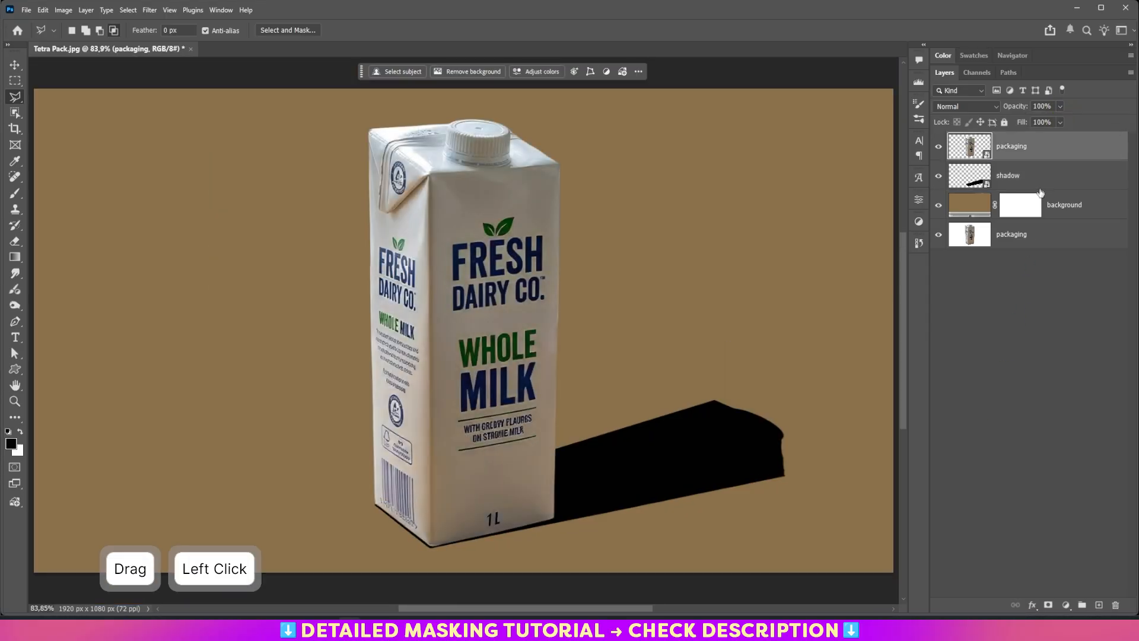
Step: Start a Tilt-Shift blur on the shadow layer and rotate its focus lines to vertical
{"action": "left_click", "coordinate": [1003, 185]}
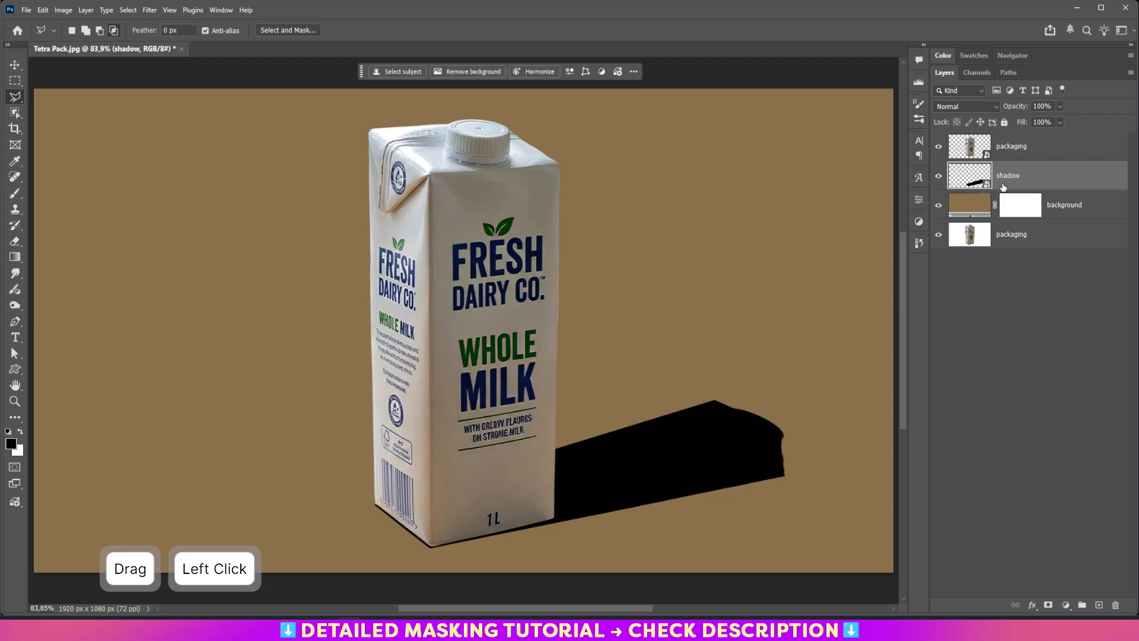
{"action": "left_click", "coordinate": [148, 11]}
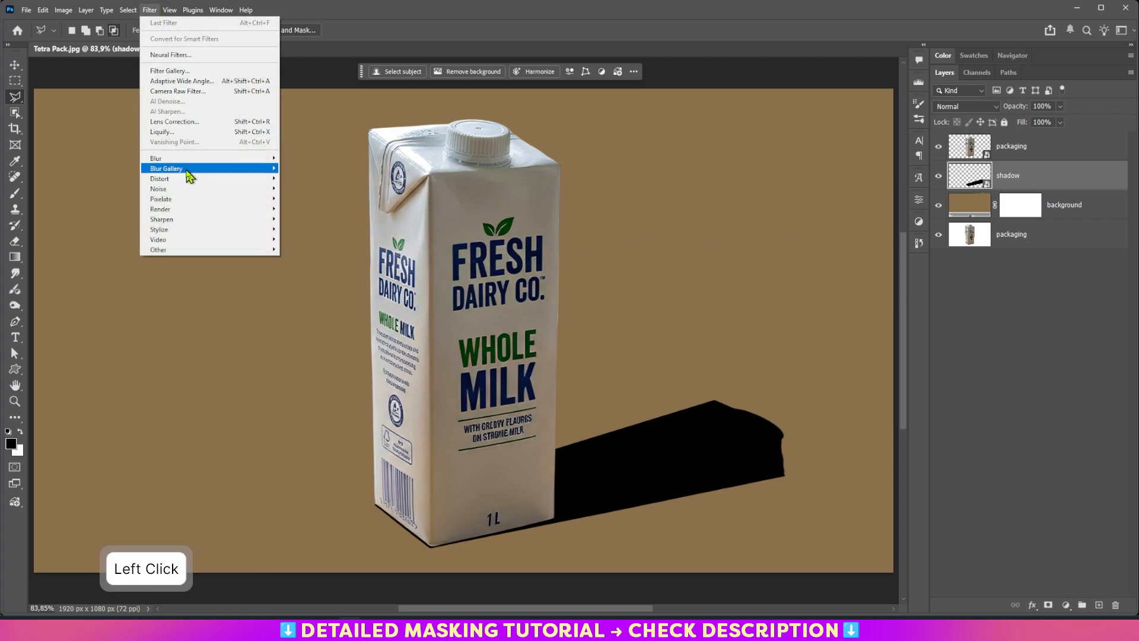
{"action": "mouse_move", "coordinate": [188, 172]}
{"action": "left_click", "coordinate": [297, 186]}
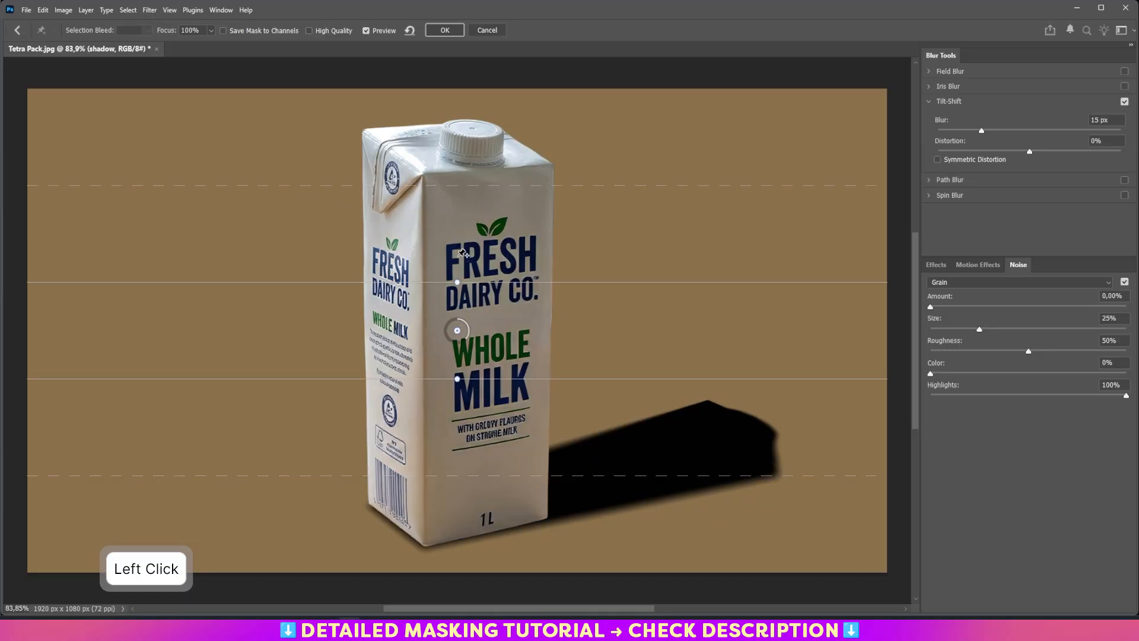
{"action": "left_click_drag", "start_coordinate": [457, 256], "coordinate": [492, 328]}
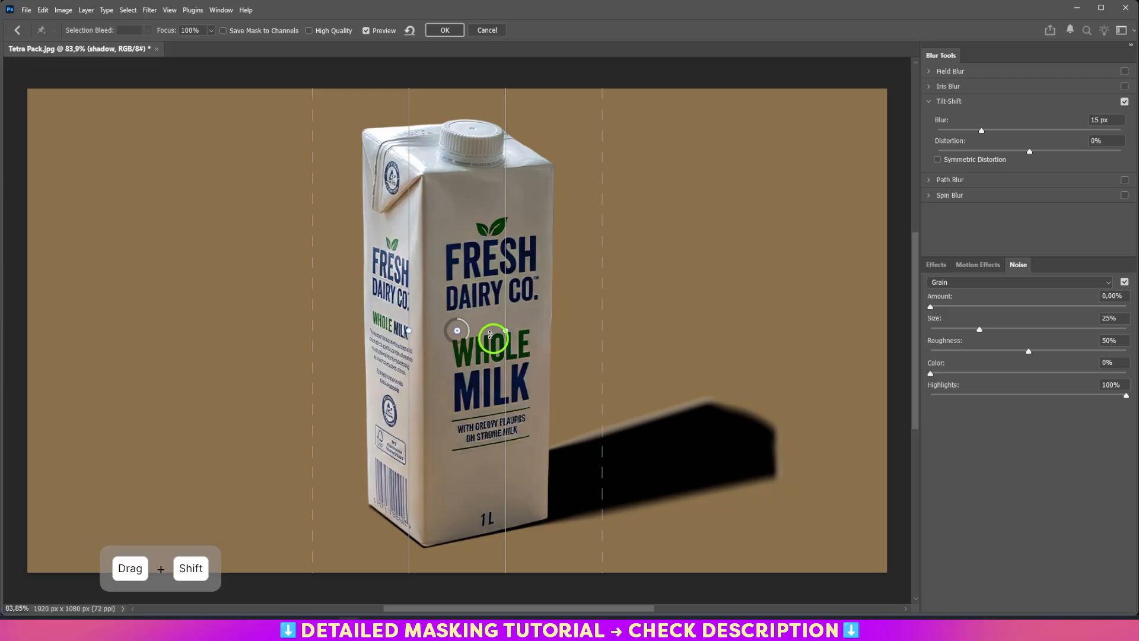
Step: Move the Tilt-Shift focus band onto the carton's left side and extend its right blur boundary past the shadow's far end
{"action": "key", "text": "ctrl+minus"}
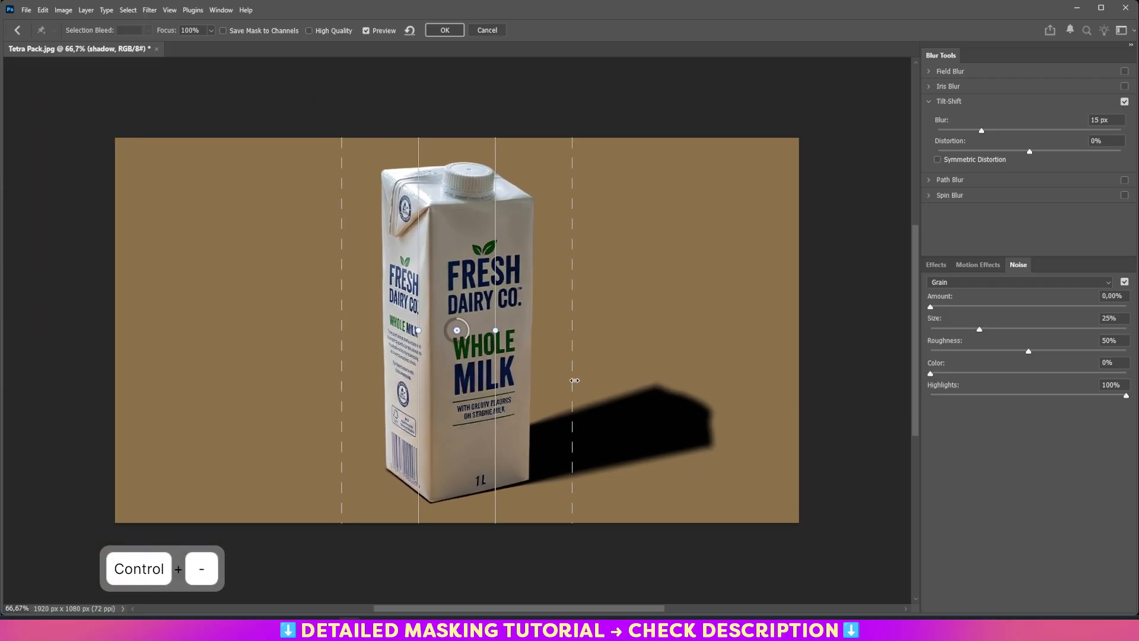
{"action": "mouse_move", "coordinate": [466, 324]}
{"action": "left_mouse_down"}
{"action": "mouse_move", "coordinate": [428, 340]}
{"action": "mouse_move", "coordinate": [463, 315]}
{"action": "mouse_move", "coordinate": [453, 325]}
{"action": "mouse_move", "coordinate": [468, 342]}
{"action": "left_mouse_up"}
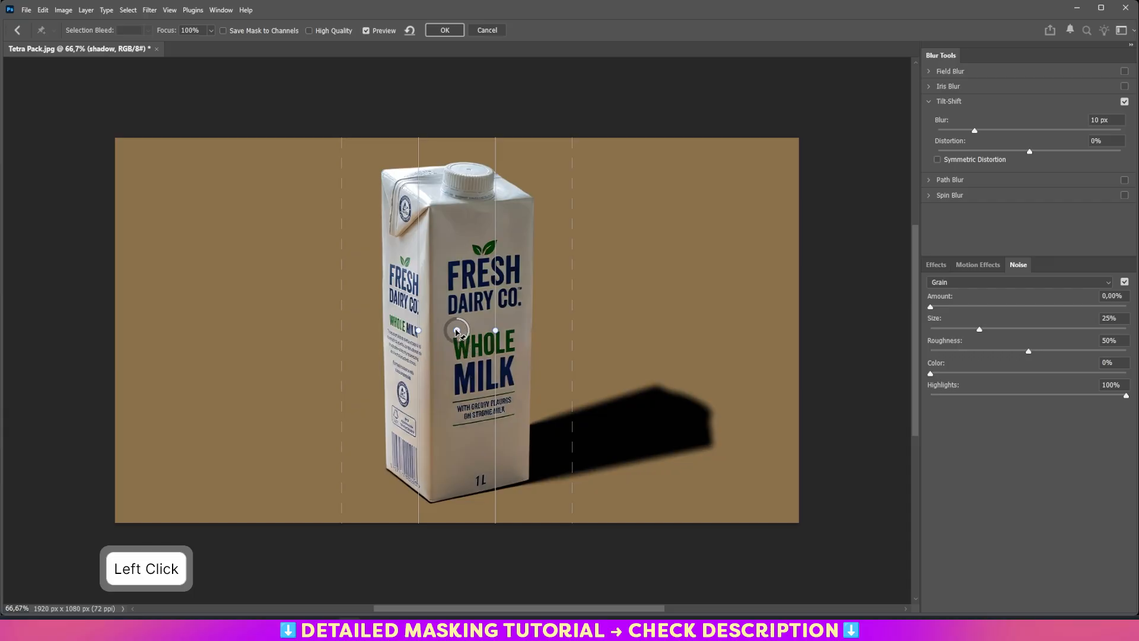
{"action": "left_click_drag", "start_coordinate": [457, 330], "coordinate": [394, 349]}
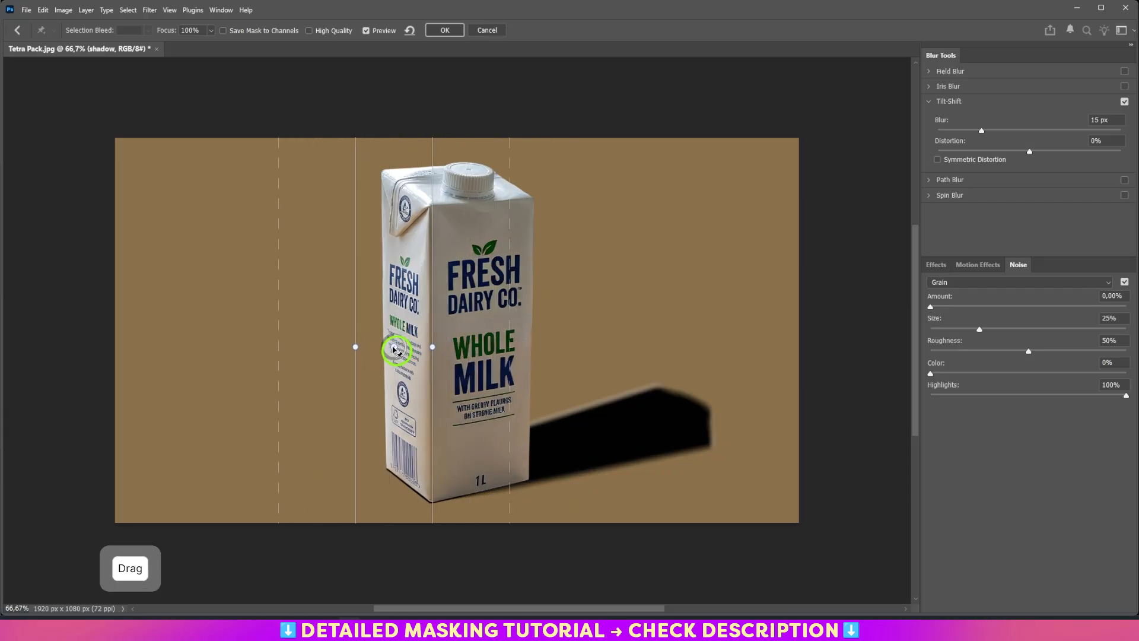
{"action": "left_click_drag", "start_coordinate": [508, 351], "coordinate": [744, 354]}
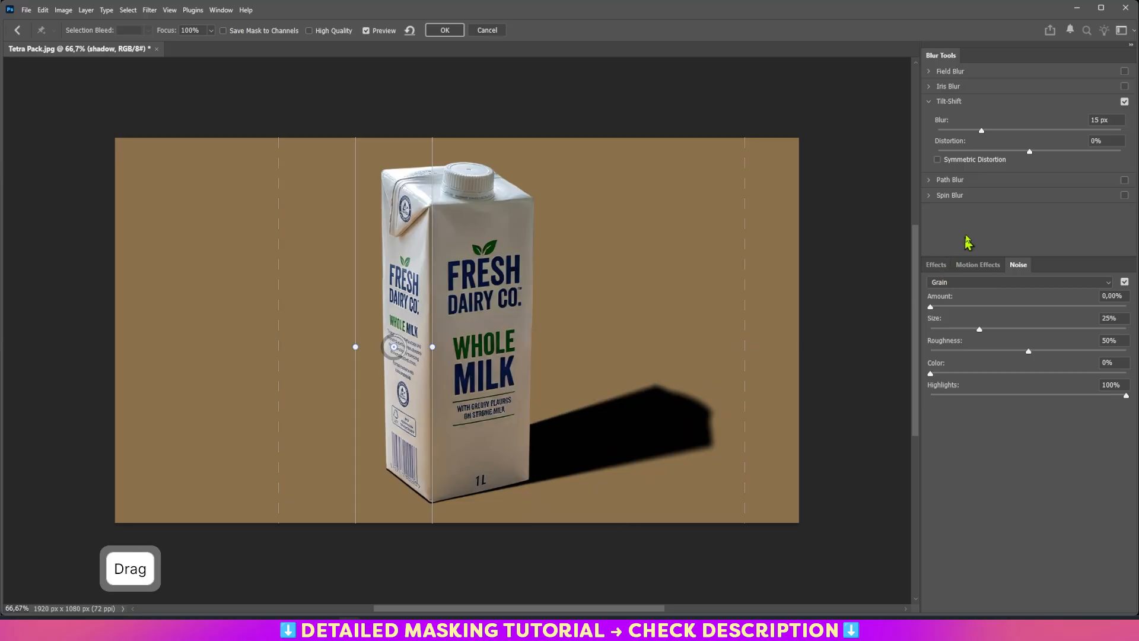
Step: Set the Tilt-Shift blur to 60 px, shift the focus band just left of the carton, and extend its right boundary beyond the shadow's tip
{"action": "left_click_drag", "start_coordinate": [983, 130], "coordinate": [1021, 143]}
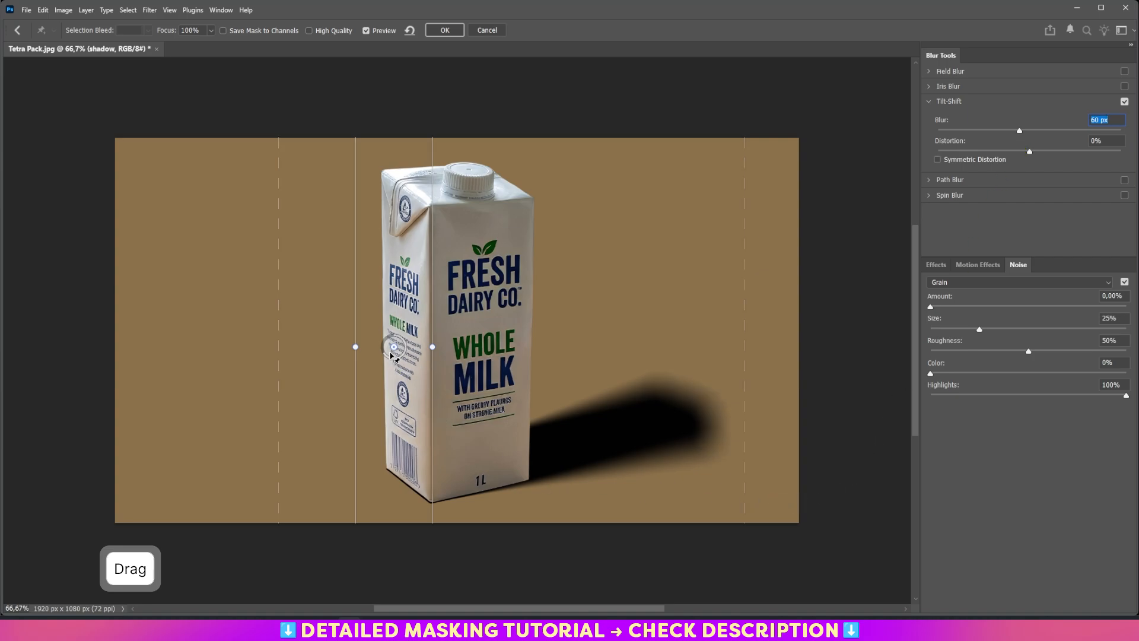
{"action": "left_click_drag", "start_coordinate": [394, 348], "coordinate": [339, 357]}
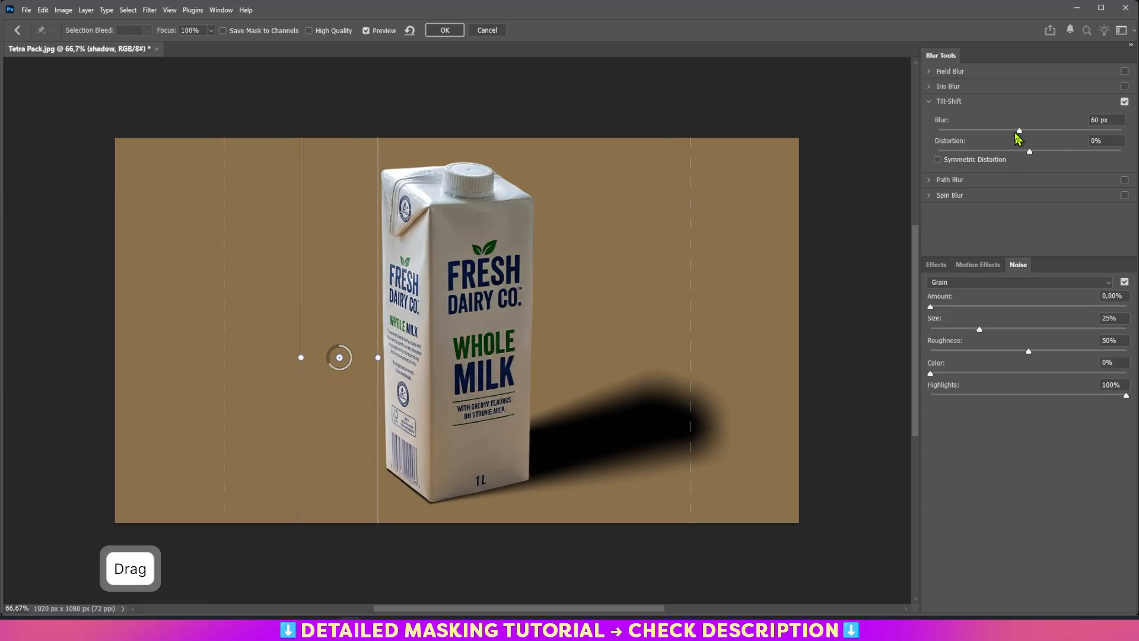
{"action": "left_click_drag", "start_coordinate": [690, 333], "coordinate": [763, 333]}
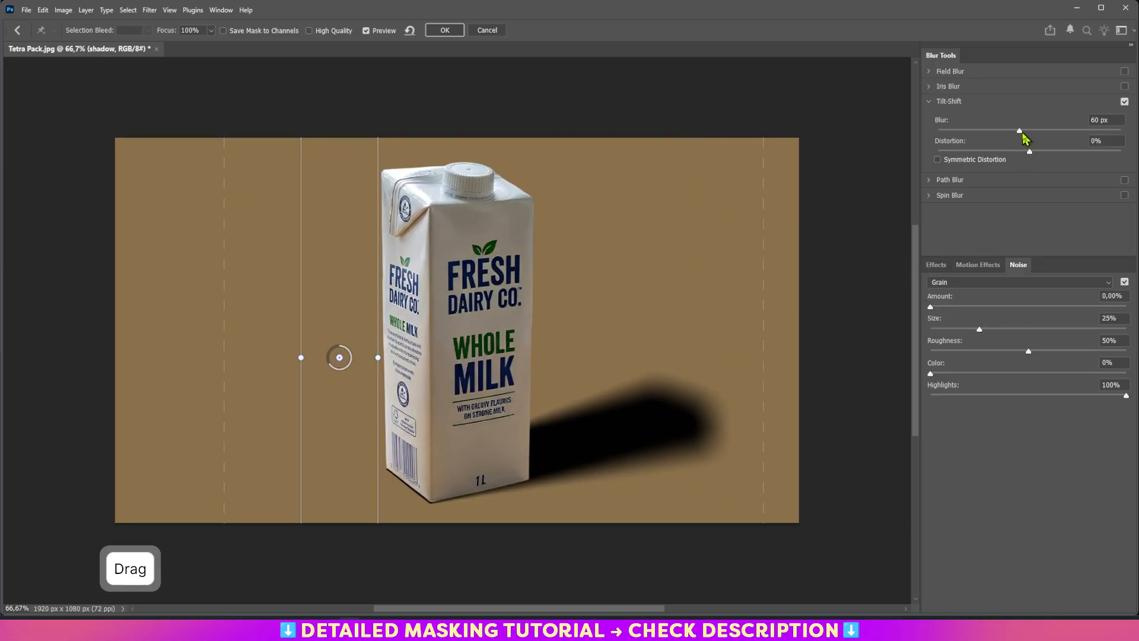
Step: Reduce the shadow's Tilt-Shift blur to 36 px and apply the filter
{"action": "mouse_move", "coordinate": [1021, 135]}
{"action": "left_mouse_down"}
{"action": "mouse_move", "coordinate": [994, 140]}
{"action": "mouse_move", "coordinate": [999, 128]}
{"action": "mouse_move", "coordinate": [1015, 140]}
{"action": "left_mouse_up"}
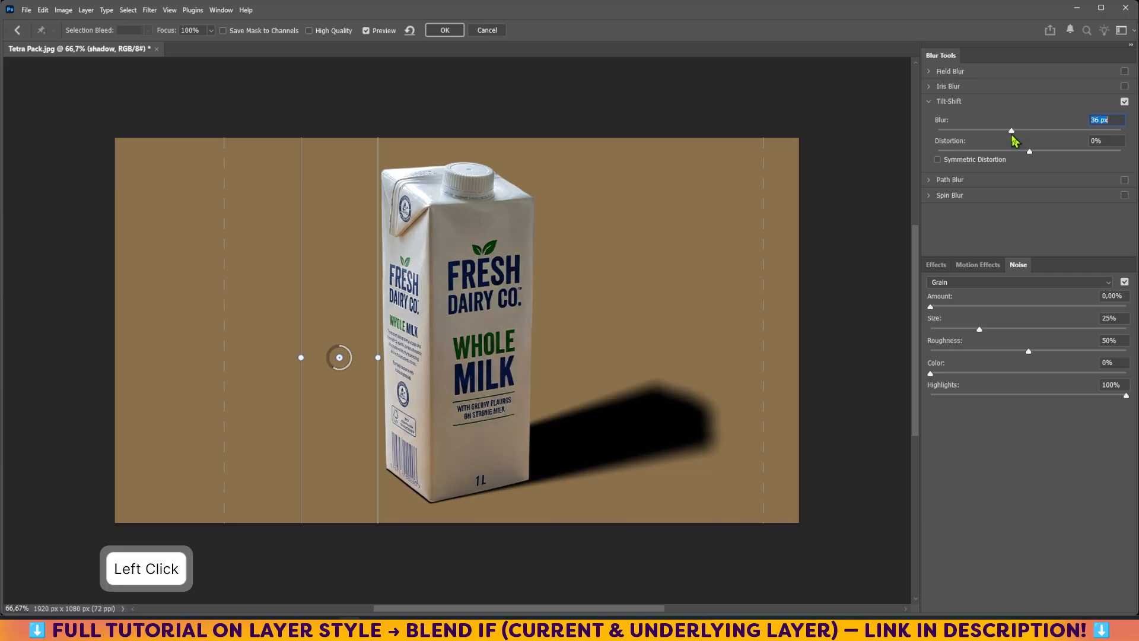
{"action": "left_click", "coordinate": [444, 31]}
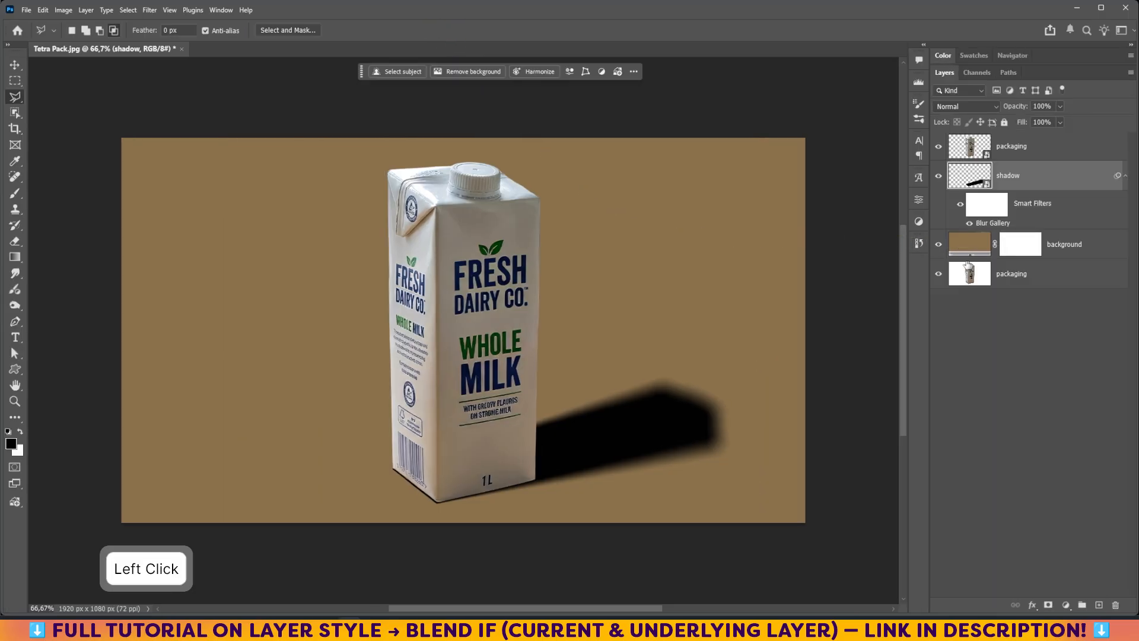
Step: Set the shadow layer's opacity to 47% and its blend mode to Multiply
{"action": "left_click", "coordinate": [1060, 107]}
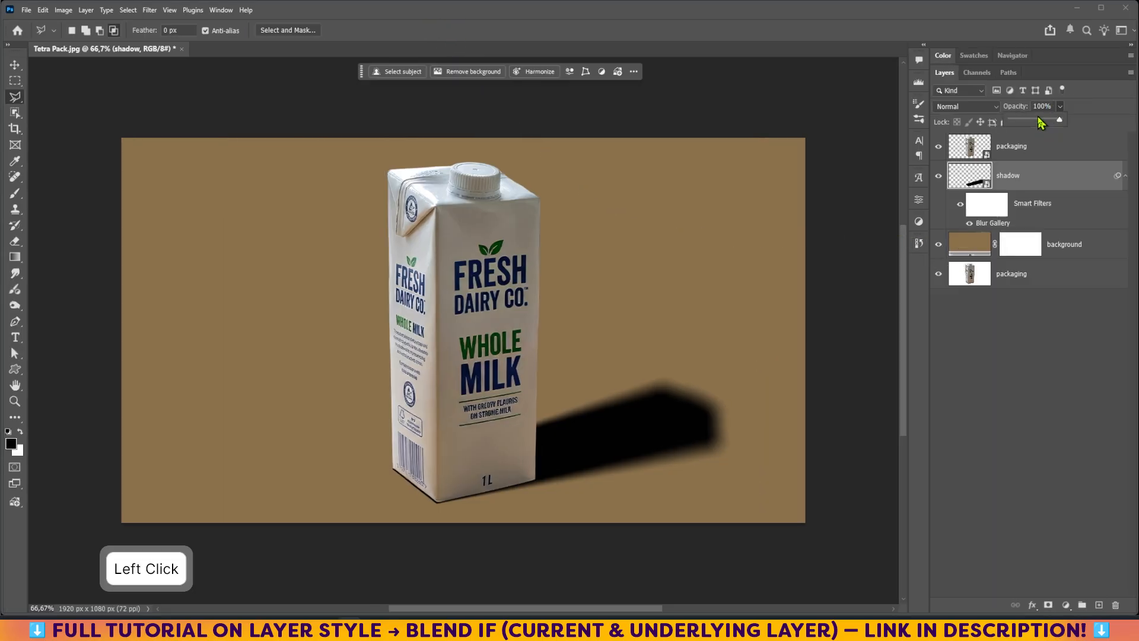
{"action": "left_click", "coordinate": [1042, 120]}
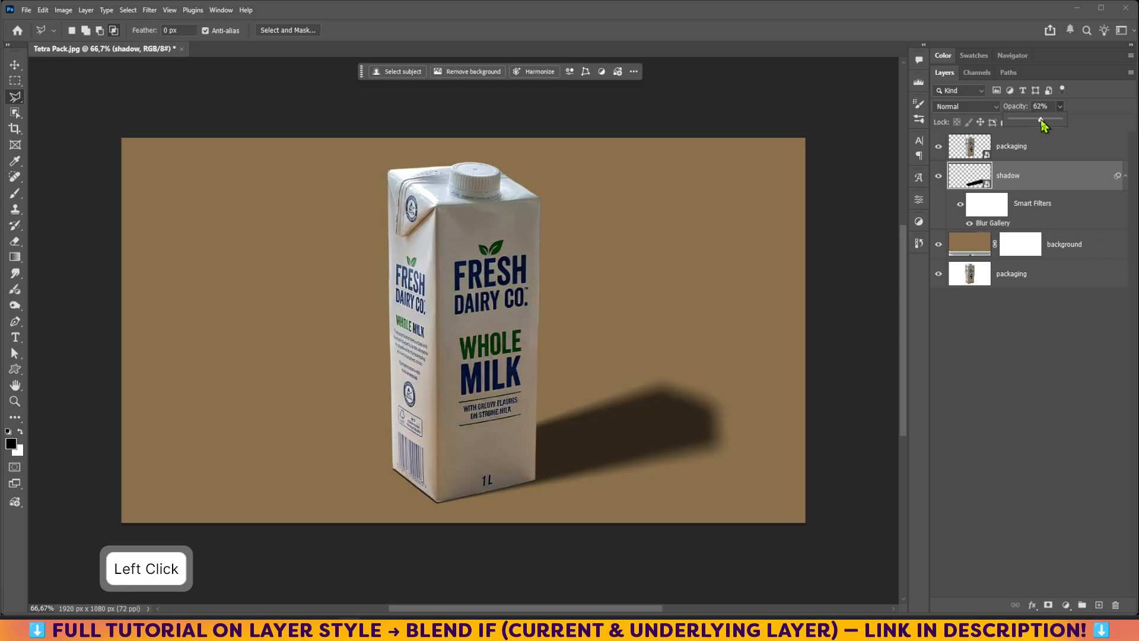
{"action": "left_click_drag", "start_coordinate": [1038, 120], "coordinate": [1033, 120]}
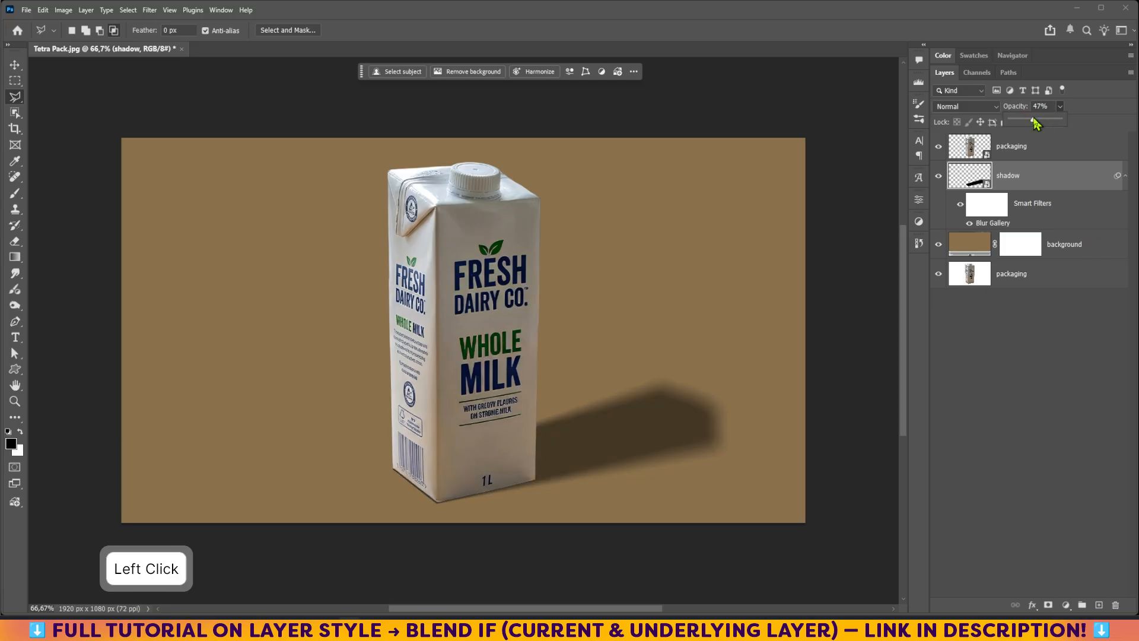
{"action": "left_click", "coordinate": [955, 111]}
{"action": "left_click", "coordinate": [953, 157]}
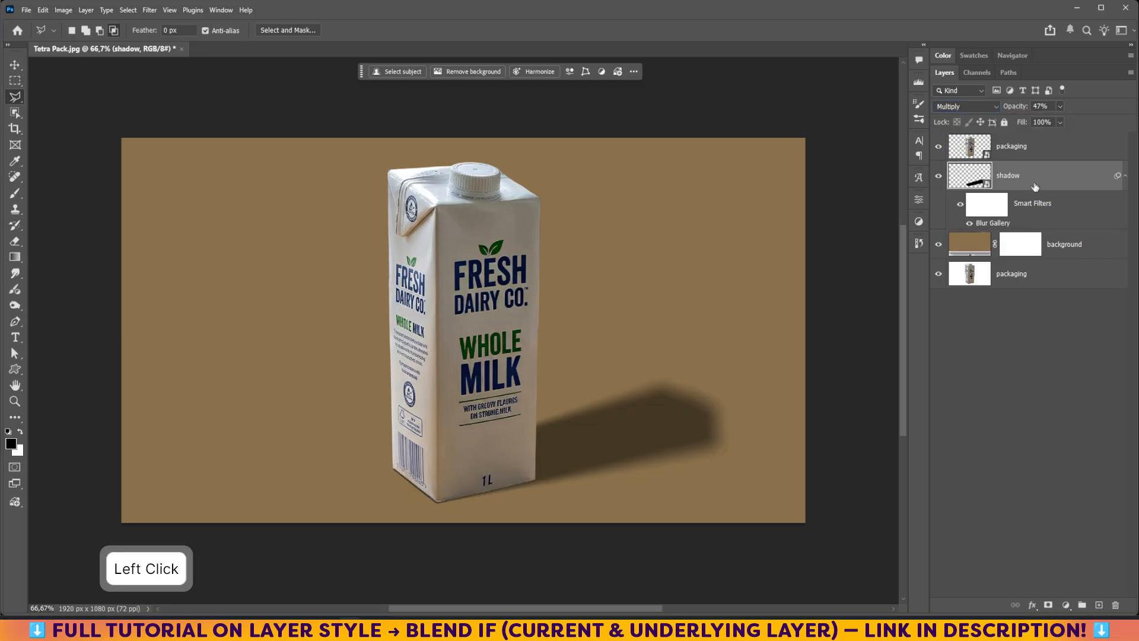
Step: Add a layer mask to the shadow layer and draw a white-to-black radial gradient from left of the carton past the shadow's tip
{"action": "left_click", "coordinate": [1047, 605]}
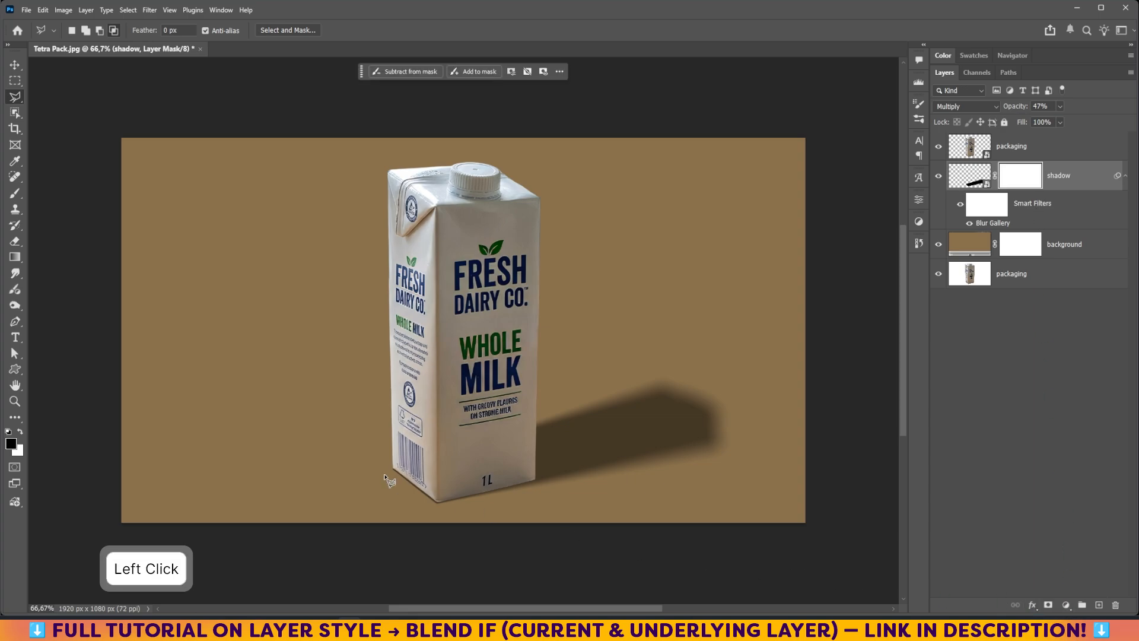
{"action": "left_click", "coordinate": [15, 258]}
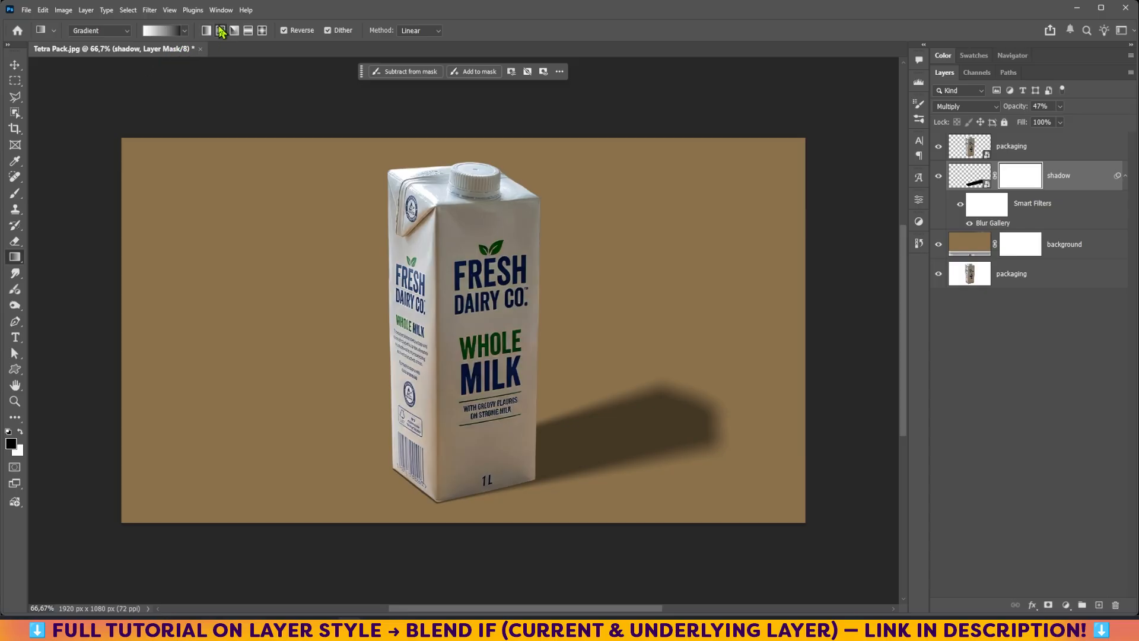
{"action": "left_click_drag", "start_coordinate": [334, 436], "coordinate": [751, 391]}
Step: Flatten the mask's radial gradient into a tilted ellipse centred just left of the carton's base, ending at the shadow's far end
{"action": "key", "text": "ctrl+minus"}
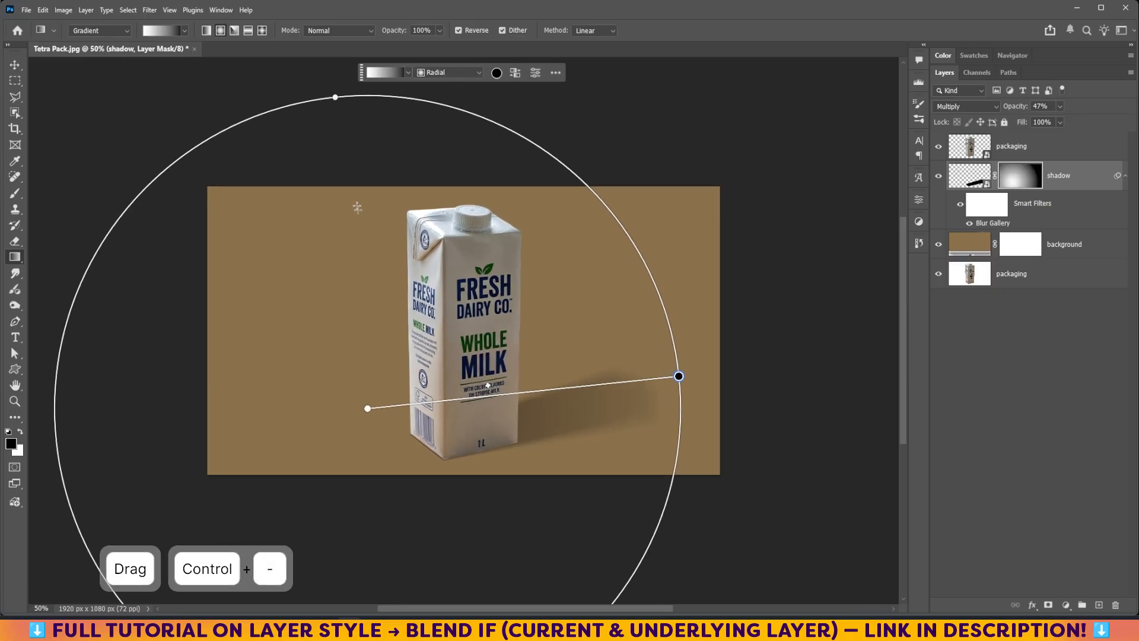
{"action": "left_click_drag", "start_coordinate": [335, 98], "coordinate": [377, 332]}
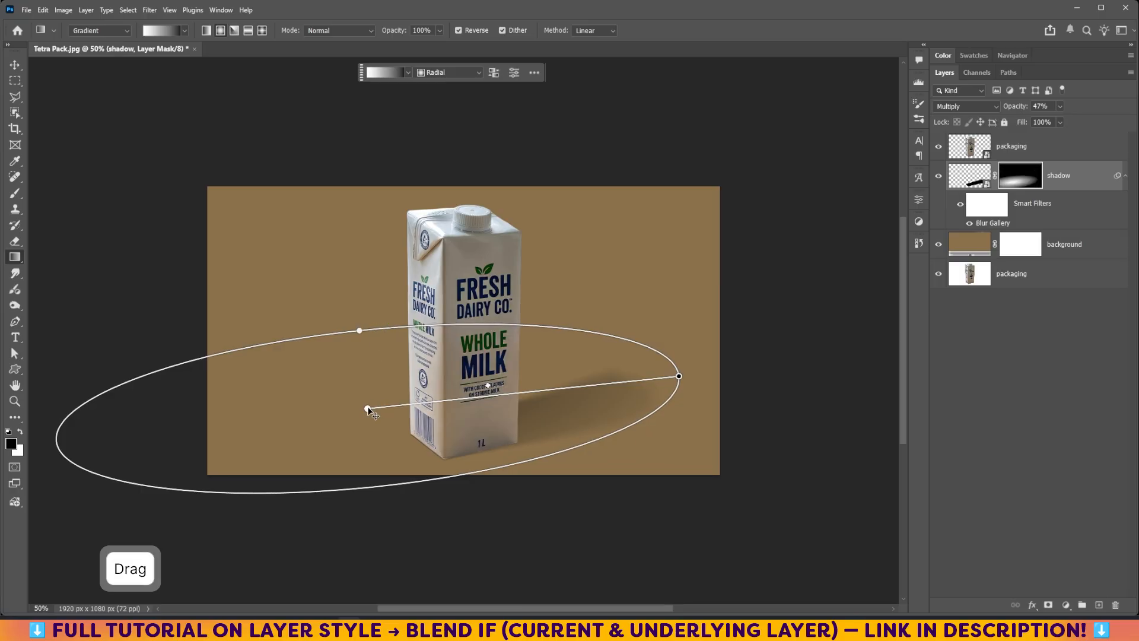
{"action": "left_click_drag", "start_coordinate": [368, 408], "coordinate": [414, 441]}
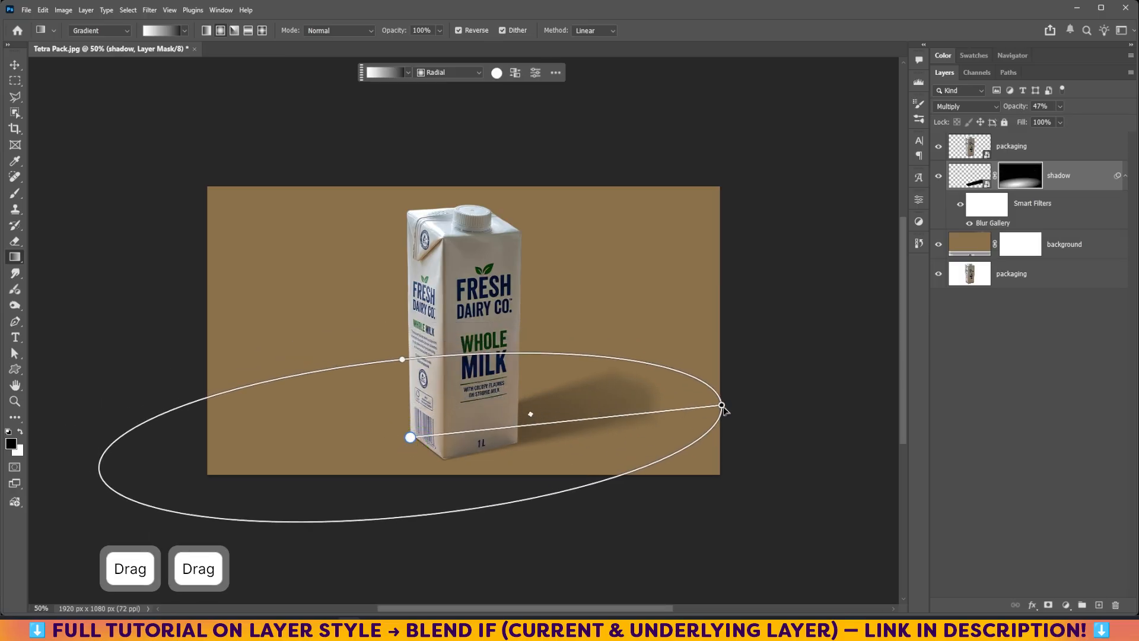
{"action": "left_click_drag", "start_coordinate": [722, 406], "coordinate": [718, 371]}
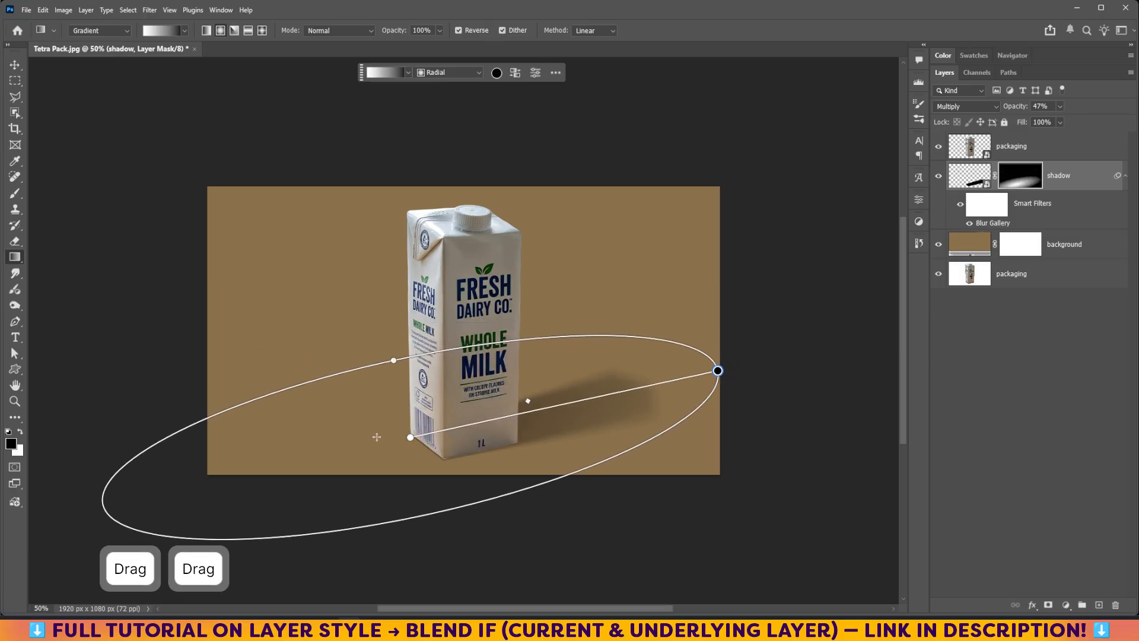
{"action": "left_click_drag", "start_coordinate": [410, 437], "coordinate": [379, 458]}
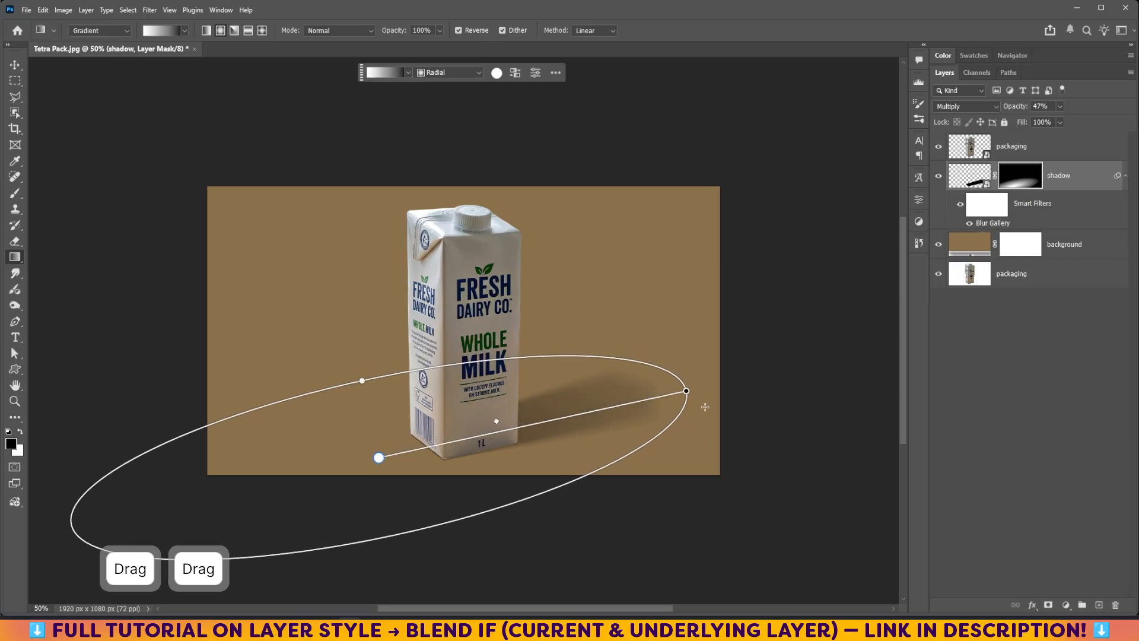
{"action": "left_click_drag", "start_coordinate": [685, 394], "coordinate": [689, 374]}
{"action": "left_click_drag", "start_coordinate": [378, 458], "coordinate": [390, 463]}
{"action": "left_click_drag", "start_coordinate": [702, 372], "coordinate": [662, 393]}
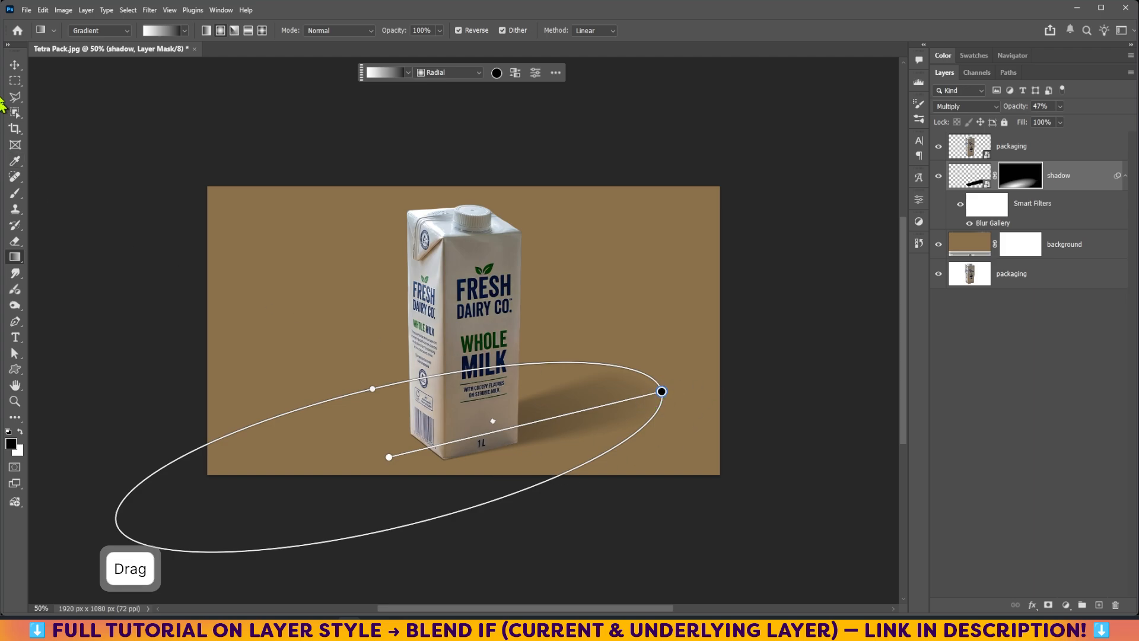
{"action": "left_click", "coordinate": [15, 64]}
Step: Put the shadow layer in a group with its own layer mask and choose the Brush tool at size 10
{"action": "key", "text": "ctrl+equal"}
{"action": "key", "text": "ctrl+equal"}
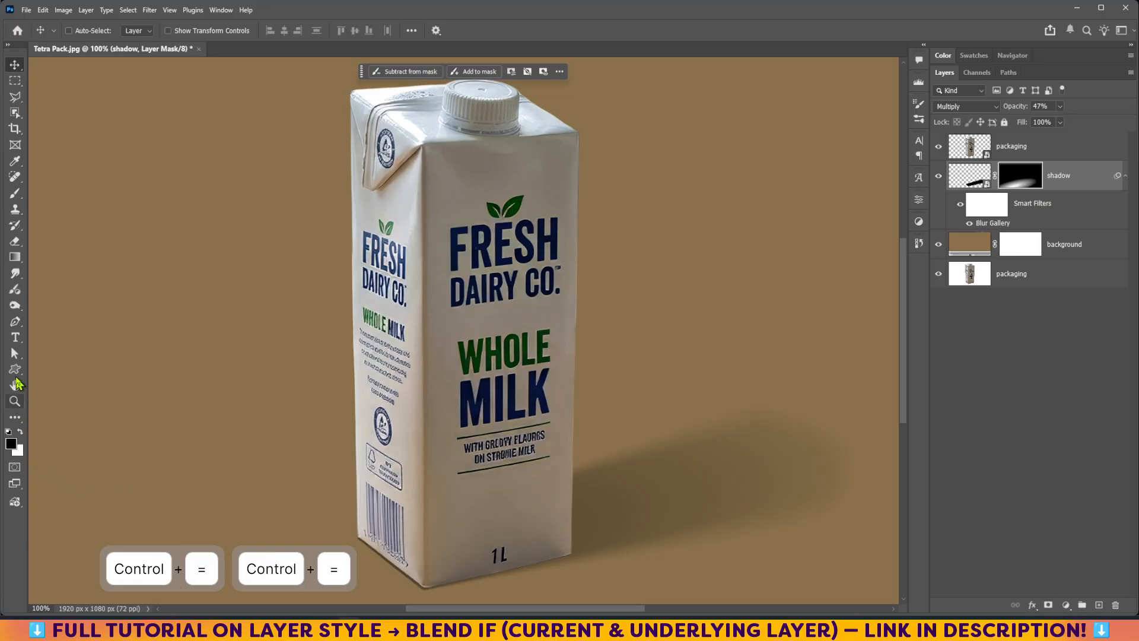
{"action": "left_click", "coordinate": [14, 401]}
{"action": "left_click_drag", "start_coordinate": [479, 585], "coordinate": [519, 600]}
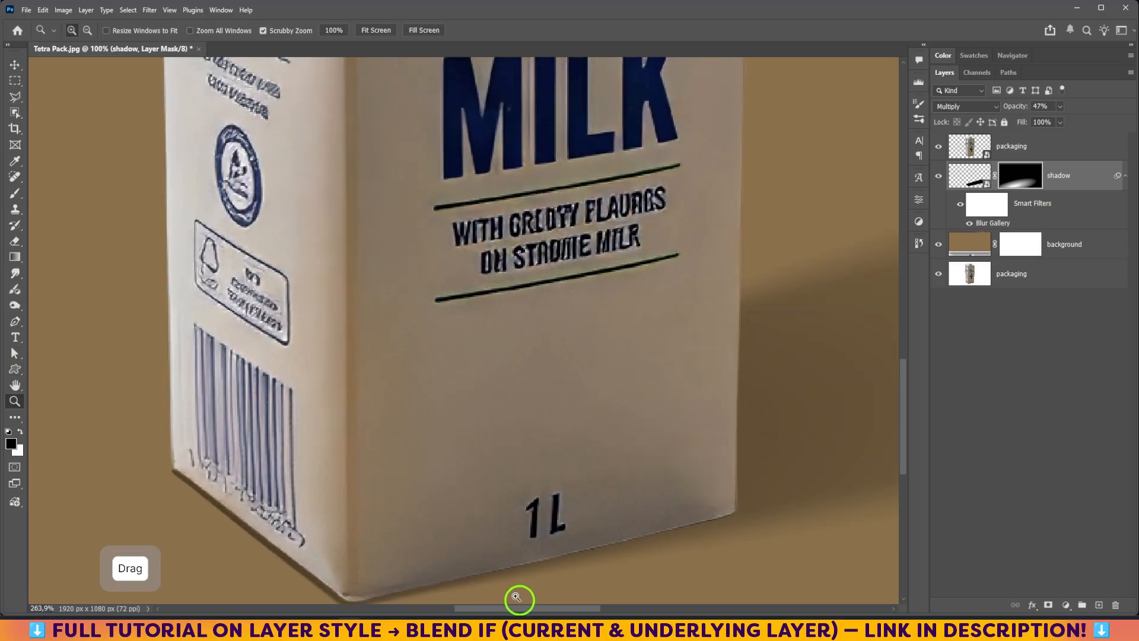
{"action": "left_click_drag", "start_coordinate": [491, 503], "coordinate": [501, 399]}
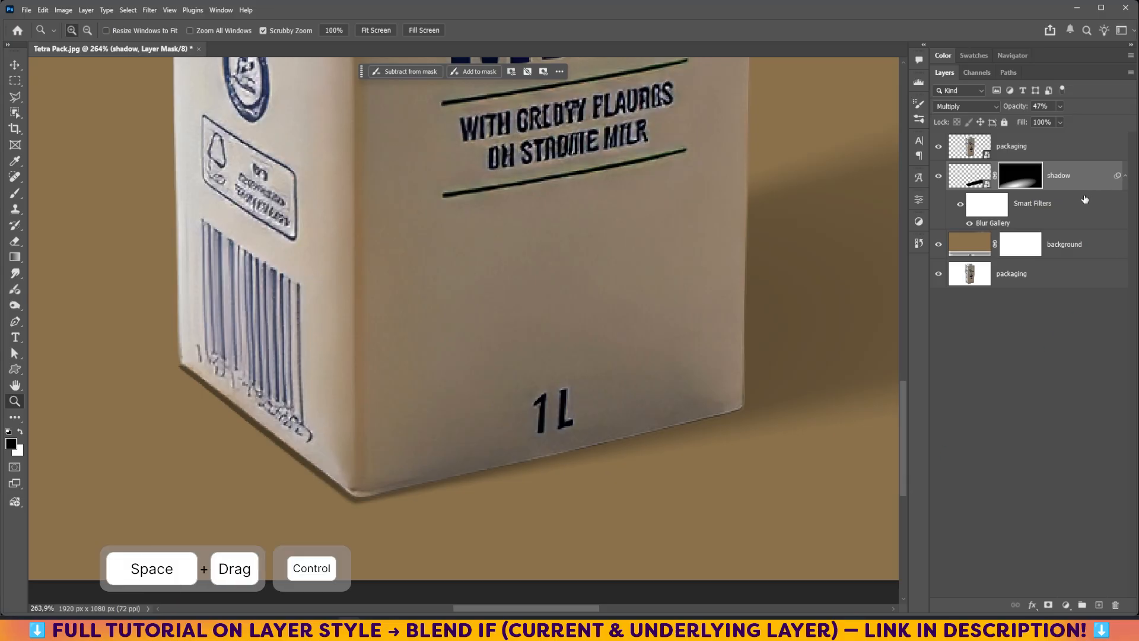
{"action": "key", "text": "ctrl+g"}
{"action": "left_click", "coordinate": [1048, 605]}
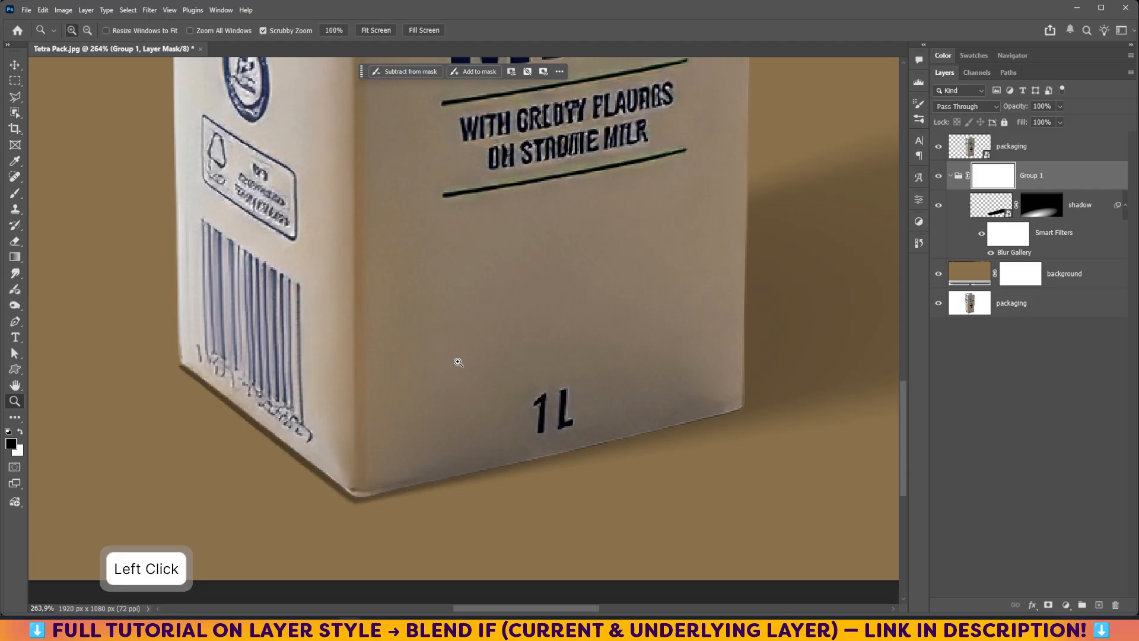
{"action": "left_click", "coordinate": [15, 193]}
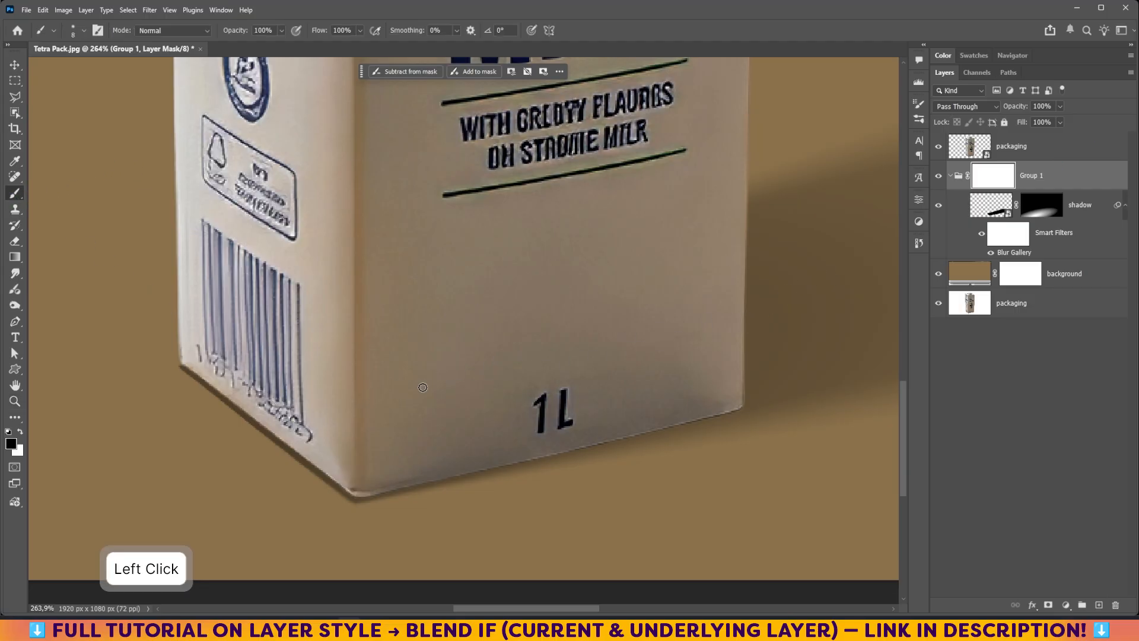
{"action": "key", "text": "bracketright"}
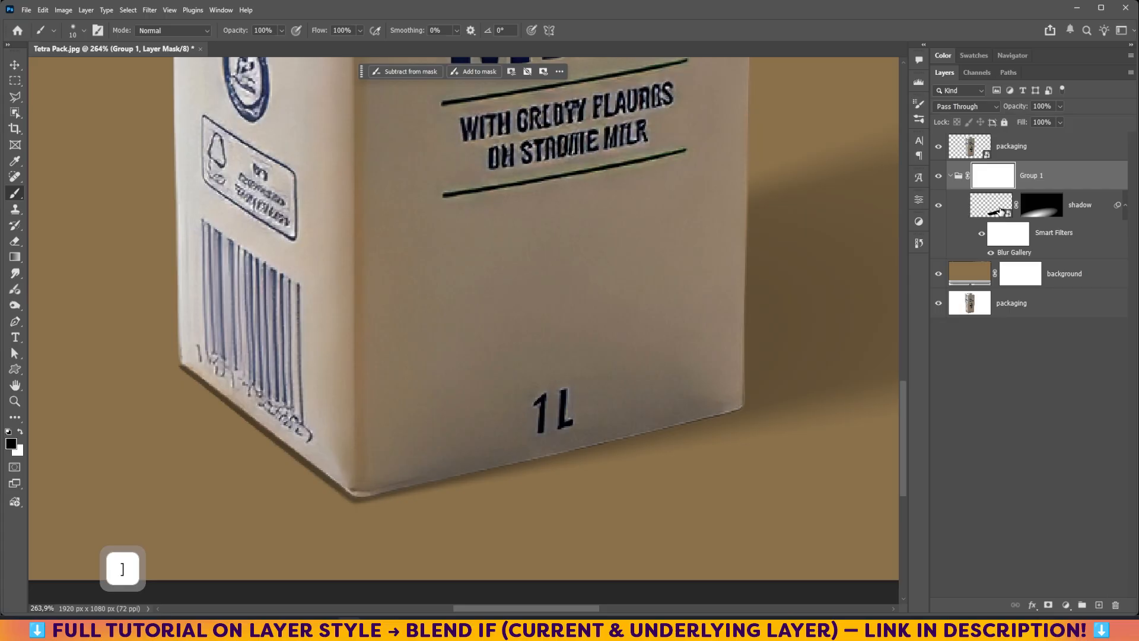
Step: Apply a Gaussian Blur with a radius of 1.3 pixels to the shadow layer
{"action": "left_click", "coordinate": [1000, 211]}
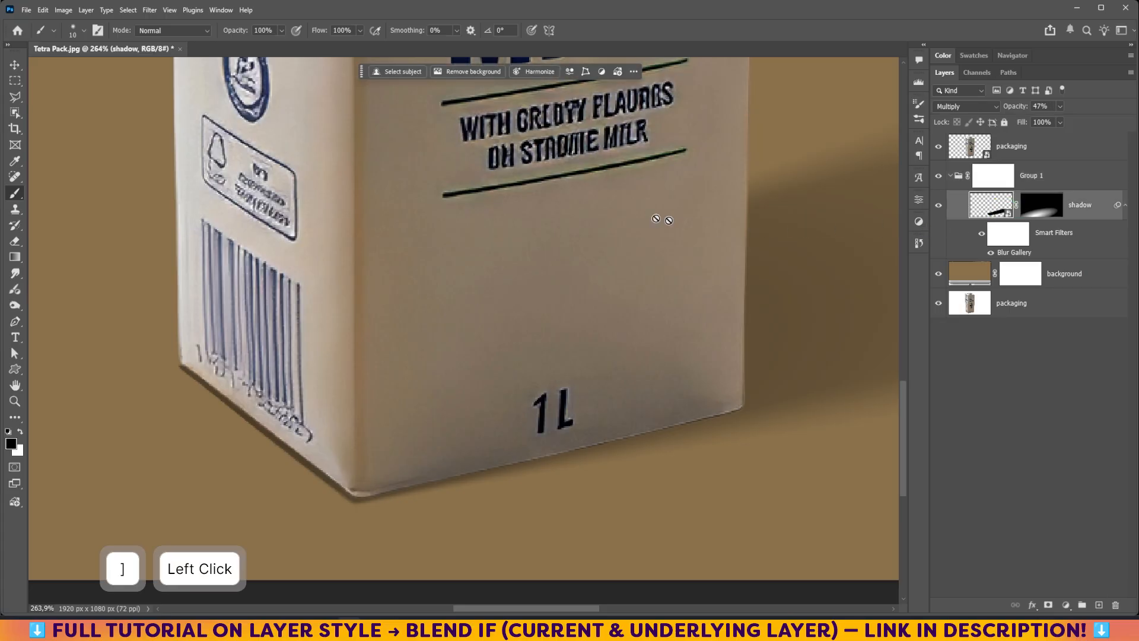
{"action": "left_click", "coordinate": [169, 10]}
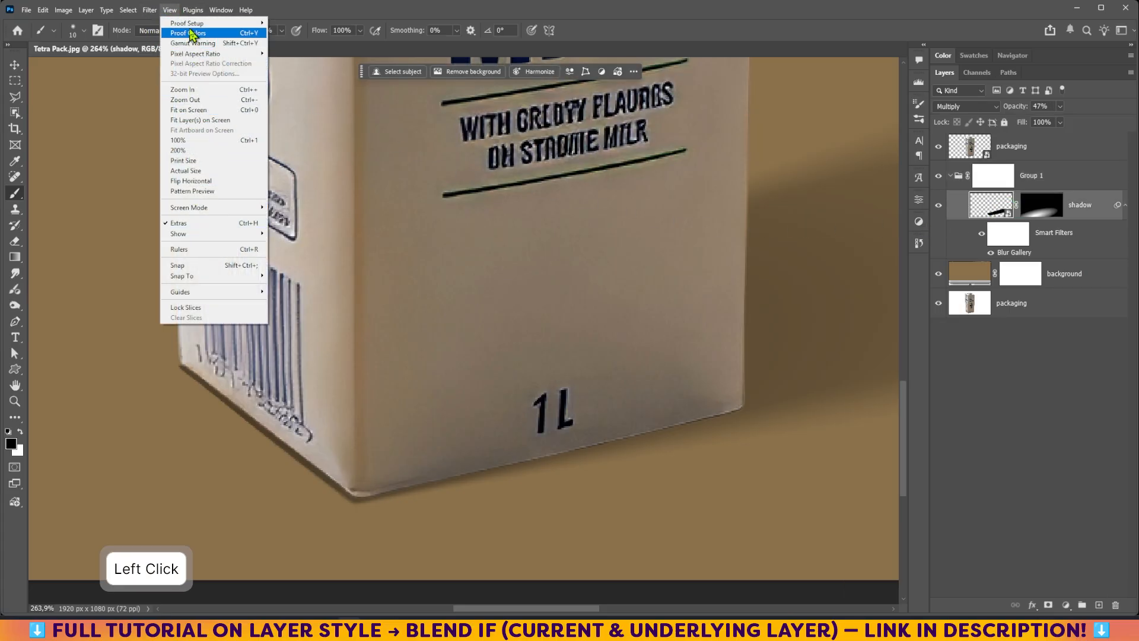
{"action": "mouse_move", "coordinate": [149, 10]}
{"action": "mouse_move", "coordinate": [163, 159]}
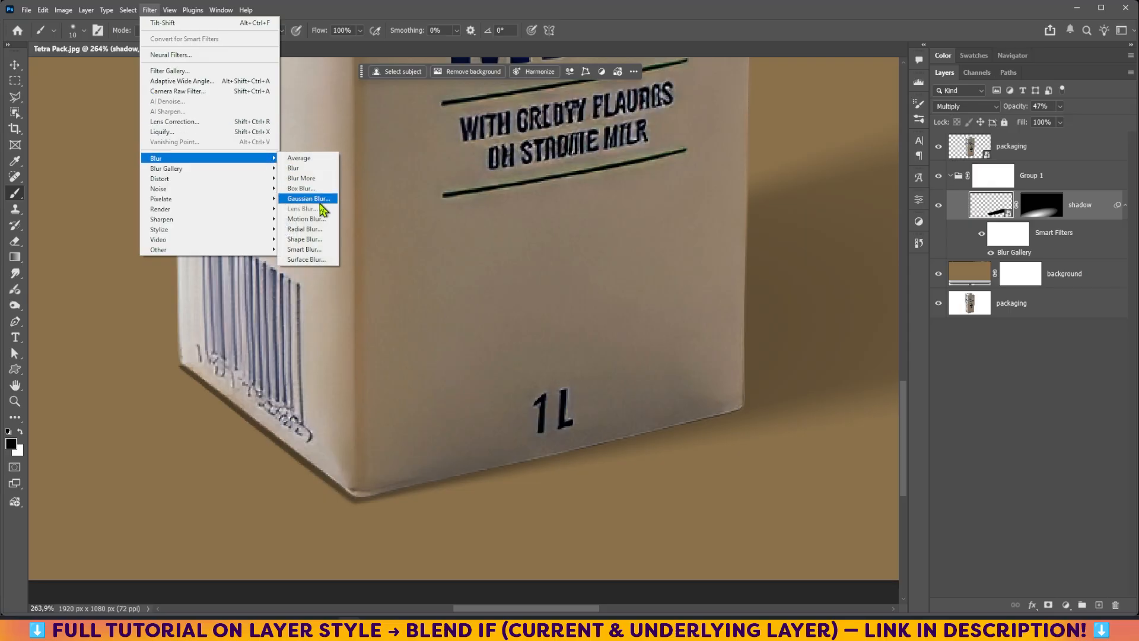
{"action": "left_click", "coordinate": [317, 202]}
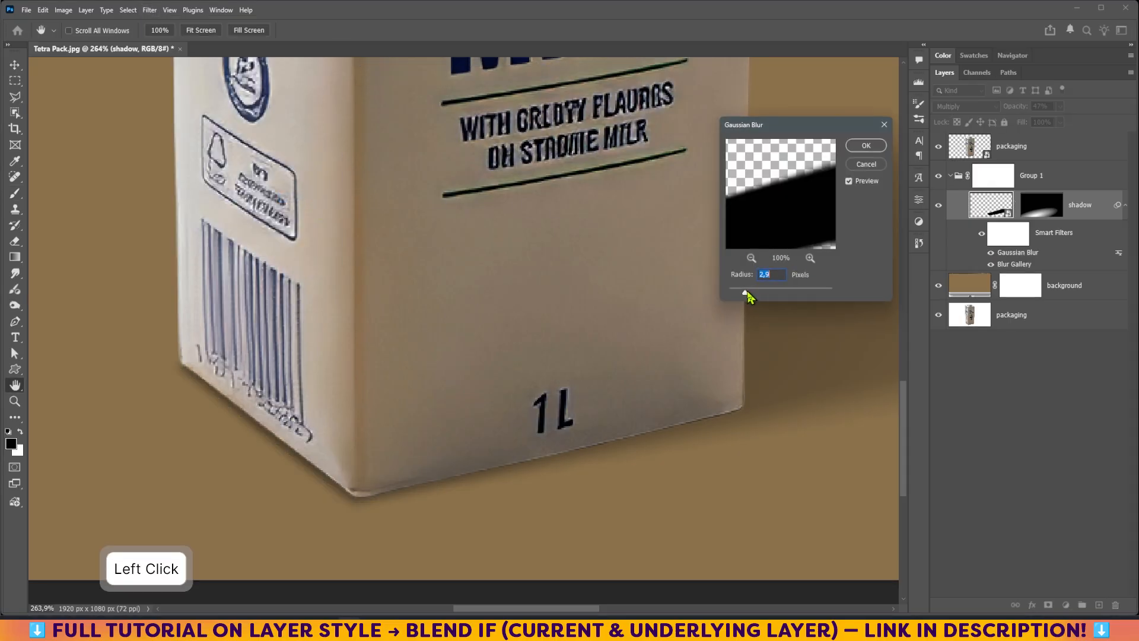
{"action": "left_click_drag", "start_coordinate": [746, 293], "coordinate": [738, 294]}
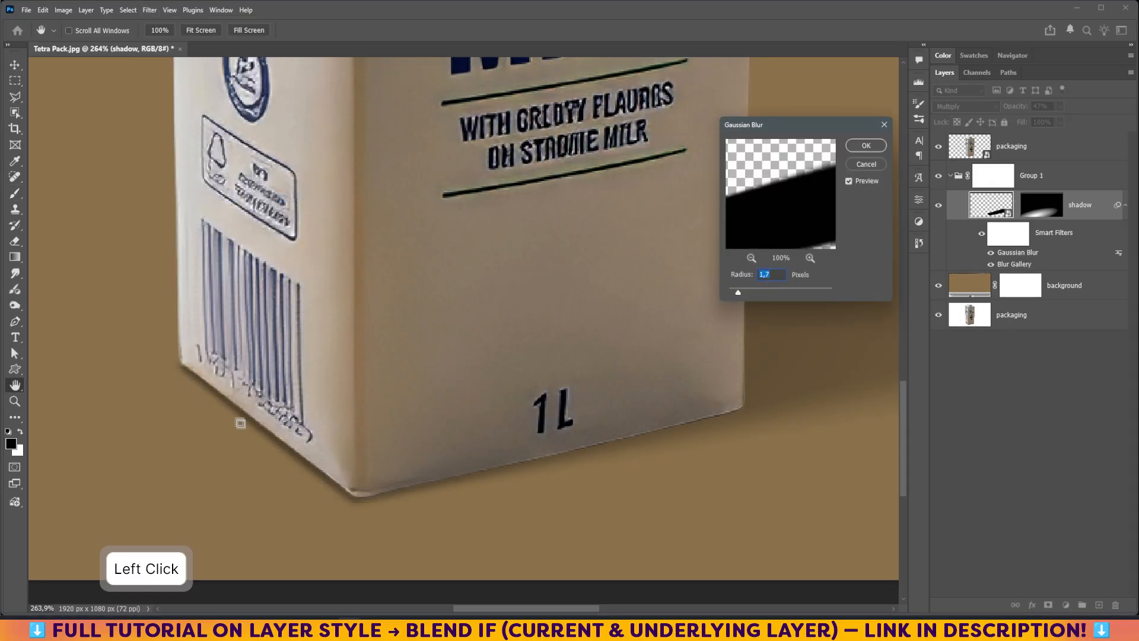
{"action": "left_click_drag", "start_coordinate": [738, 294], "coordinate": [741, 296]}
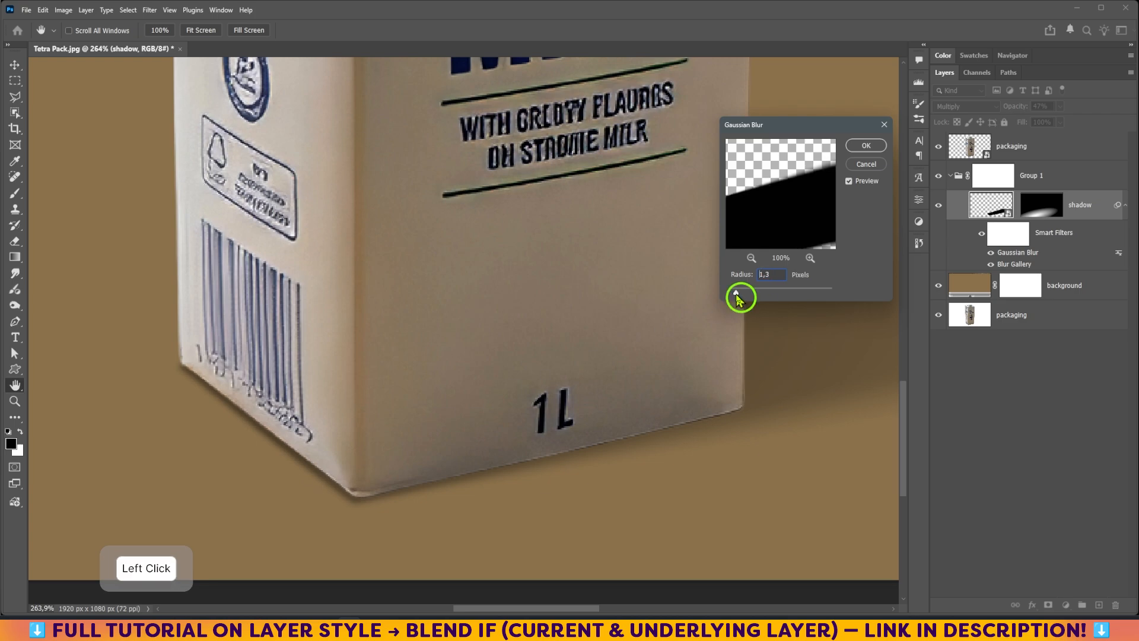
{"action": "left_click", "coordinate": [866, 145]}
Step: Paint black on the group mask along the carton's lower-left base edge with a 20 px brush at 31% opacity and 27% flow
{"action": "left_click", "coordinate": [994, 181]}
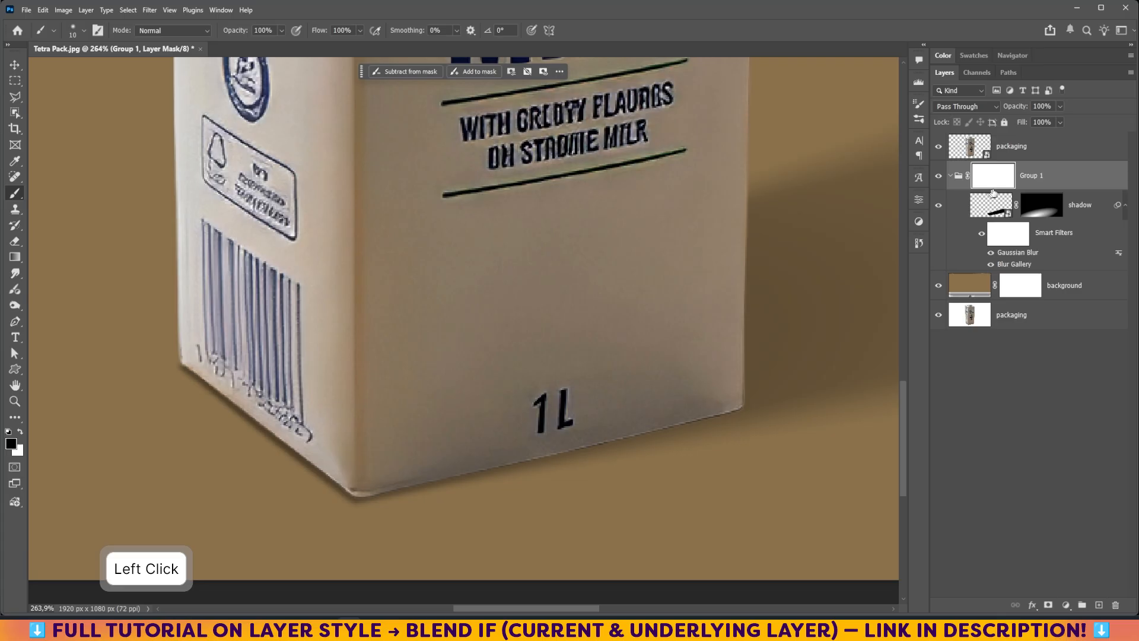
{"action": "left_click", "coordinate": [281, 30]}
{"action": "left_click_drag", "start_coordinate": [281, 45], "coordinate": [255, 51]}
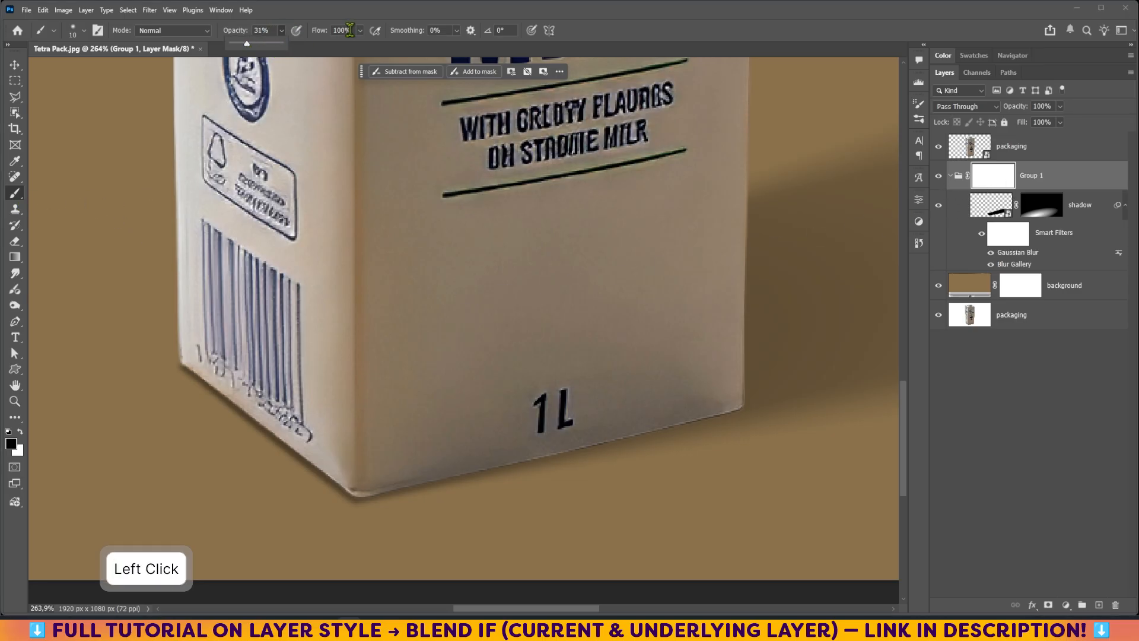
{"action": "left_click", "coordinate": [360, 30]}
{"action": "left_click_drag", "start_coordinate": [362, 45], "coordinate": [324, 54]}
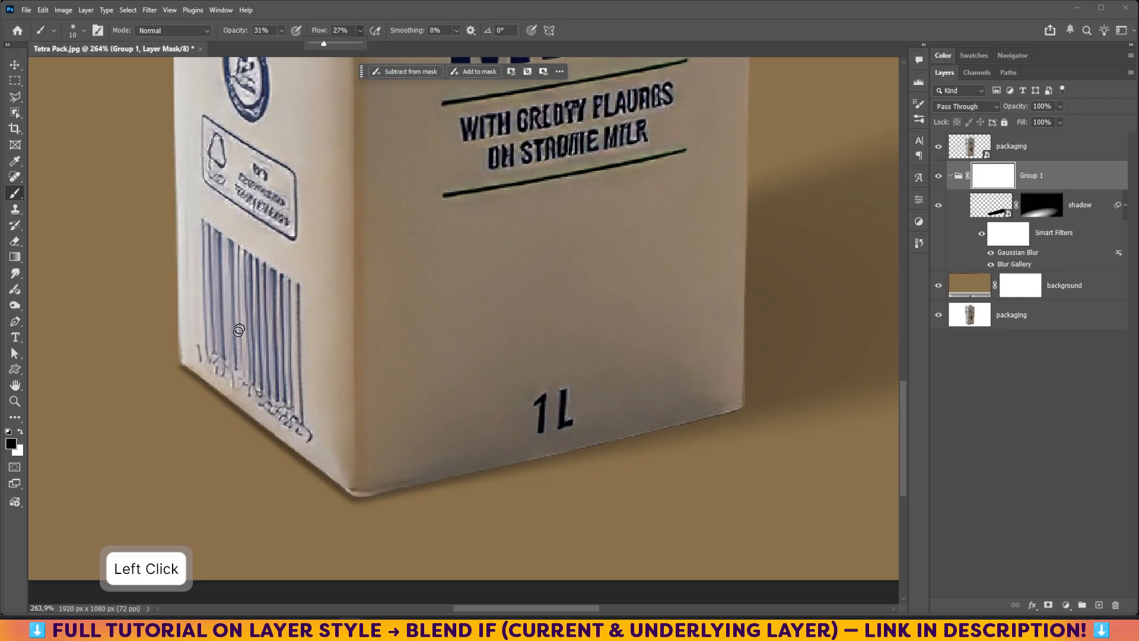
{"action": "key", "text": "Return"}
{"action": "key", "text": "bracketright"}
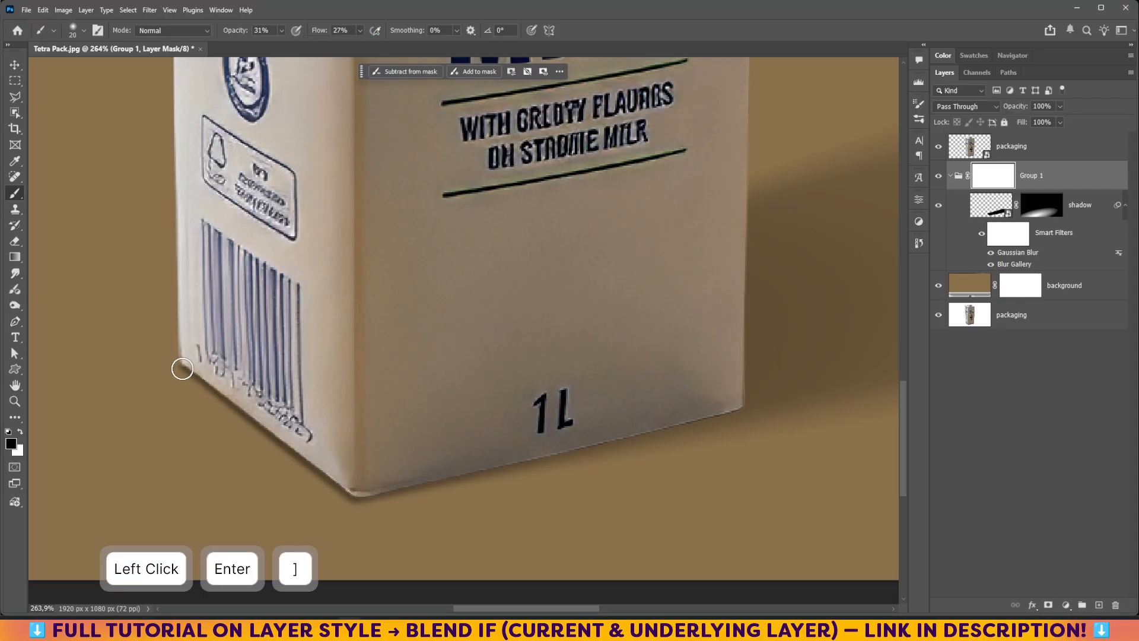
{"action": "left_click_drag", "start_coordinate": [182, 369], "coordinate": [321, 488]}
{"action": "left_click_drag", "start_coordinate": [358, 511], "coordinate": [360, 512]}
{"action": "mouse_move", "coordinate": [352, 507]}
{"action": "left_mouse_down"}
{"action": "mouse_move", "coordinate": [215, 402]}
{"action": "mouse_move", "coordinate": [279, 451]}
{"action": "left_mouse_up"}
{"action": "mouse_move", "coordinate": [353, 506]}
{"action": "left_mouse_down"}
{"action": "mouse_move", "coordinate": [187, 384]}
{"action": "mouse_move", "coordinate": [388, 530]}
{"action": "mouse_move", "coordinate": [209, 394]}
{"action": "mouse_move", "coordinate": [179, 351]}
{"action": "left_mouse_up"}
Step: On a new layer above the shadow layer, paint black along the carton's bottom edges with a 9 px brush at 100% opacity and flow
{"action": "left_click", "coordinate": [1090, 204]}
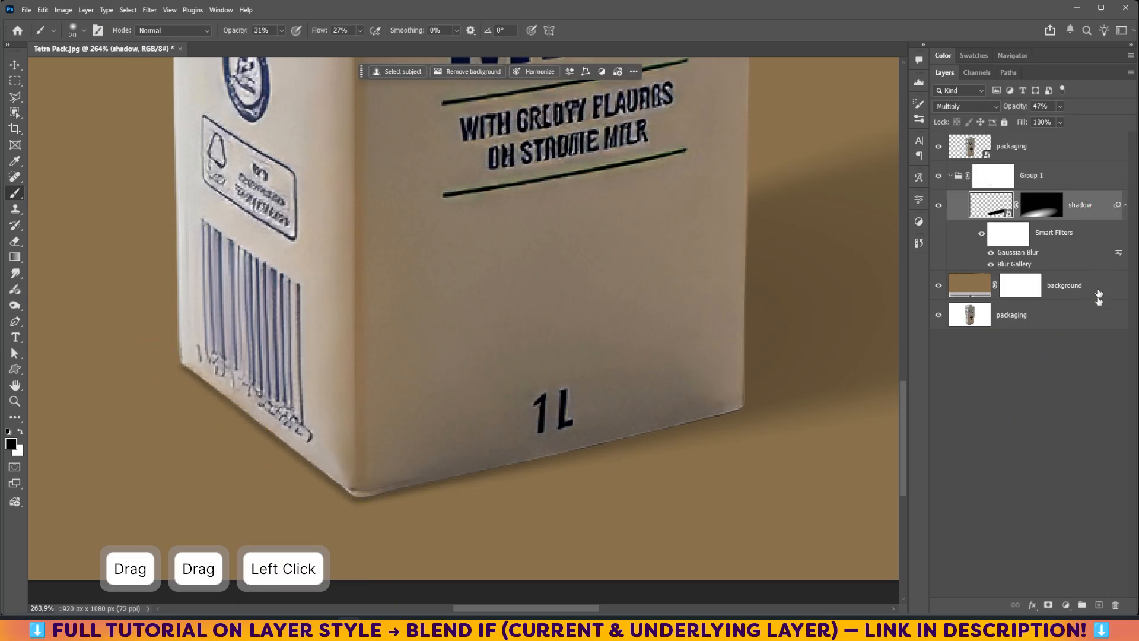
{"action": "left_click", "coordinate": [1098, 606]}
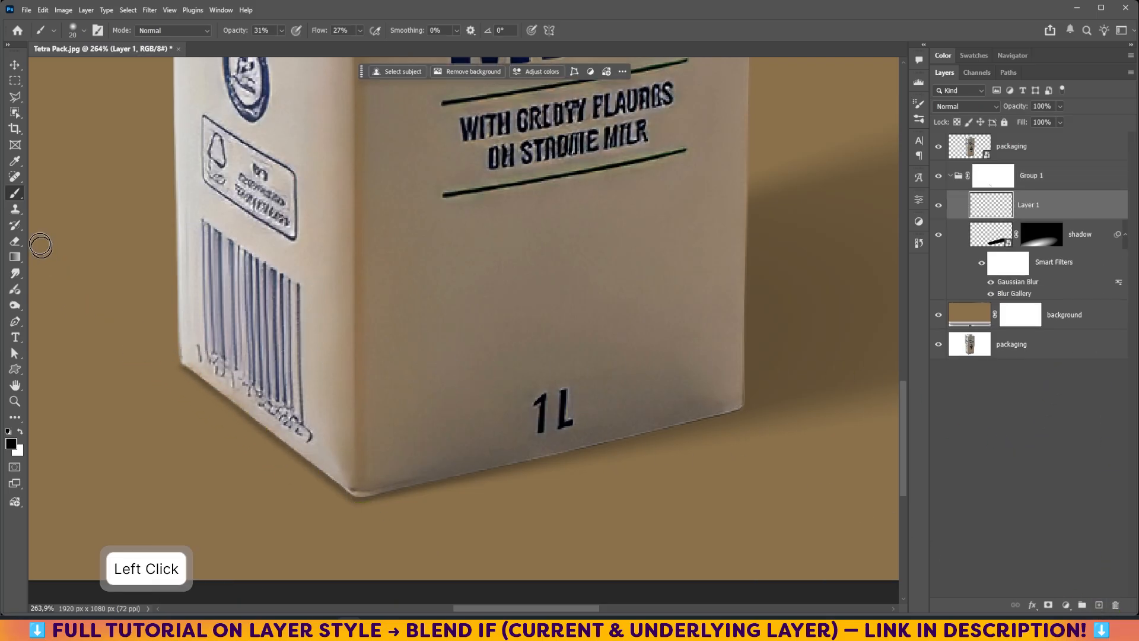
{"action": "left_click_drag", "start_coordinate": [280, 34], "coordinate": [436, 53]}
{"action": "key", "text": "Return"}
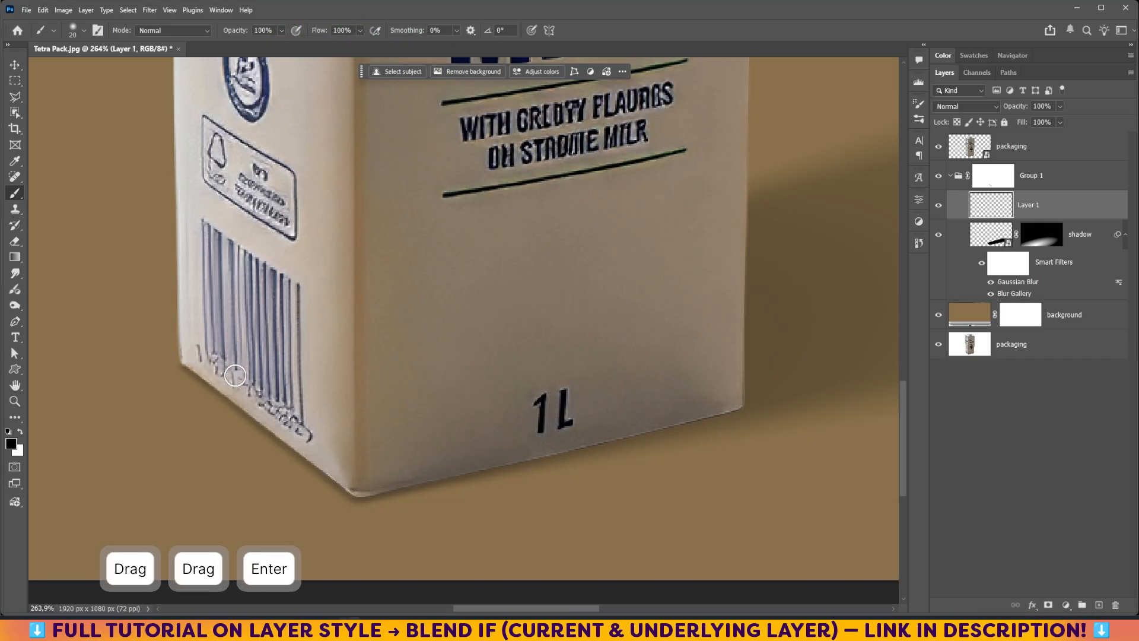
{"action": "key", "text": "bracketleft"}
{"action": "left_click", "coordinate": [187, 364]}
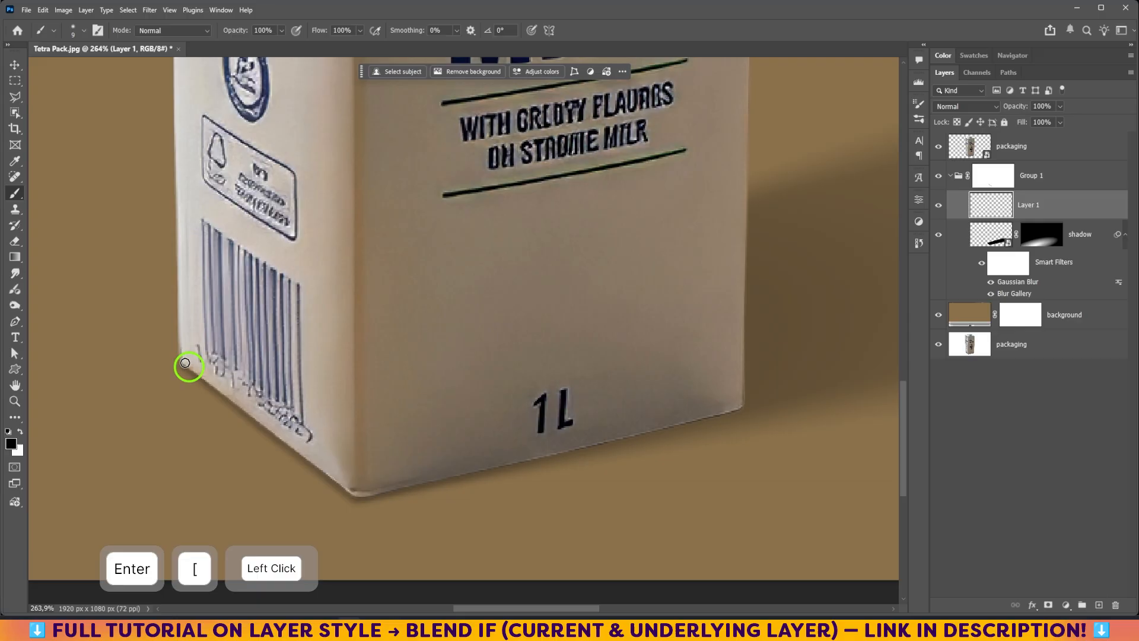
{"action": "left_click", "coordinate": [327, 465], "text": "shift"}
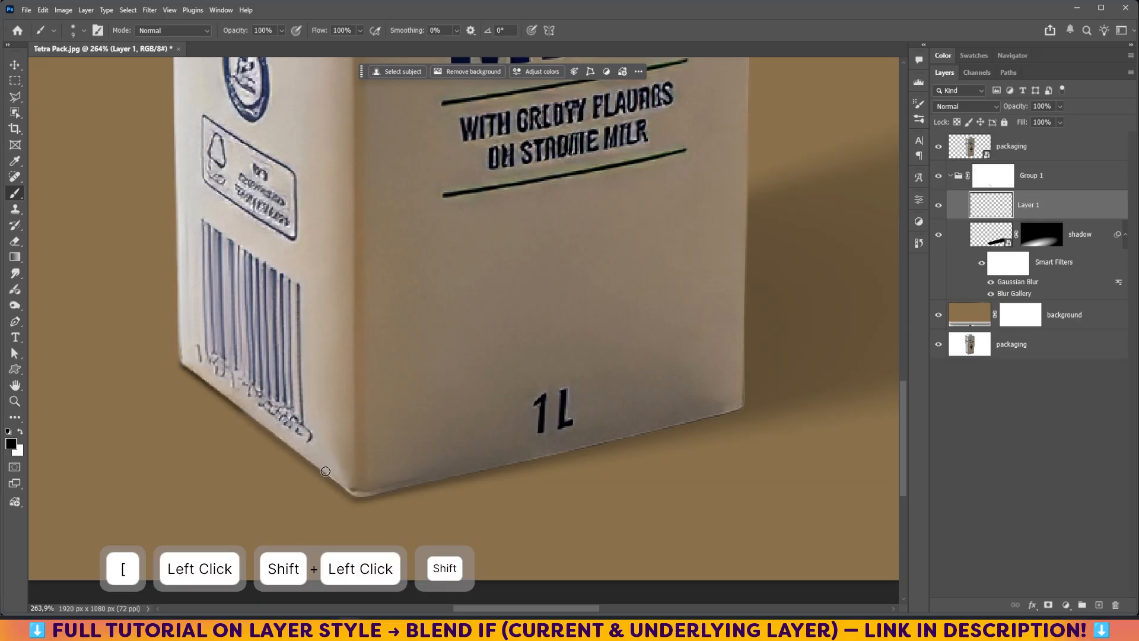
{"action": "left_click", "coordinate": [351, 497], "text": "shift"}
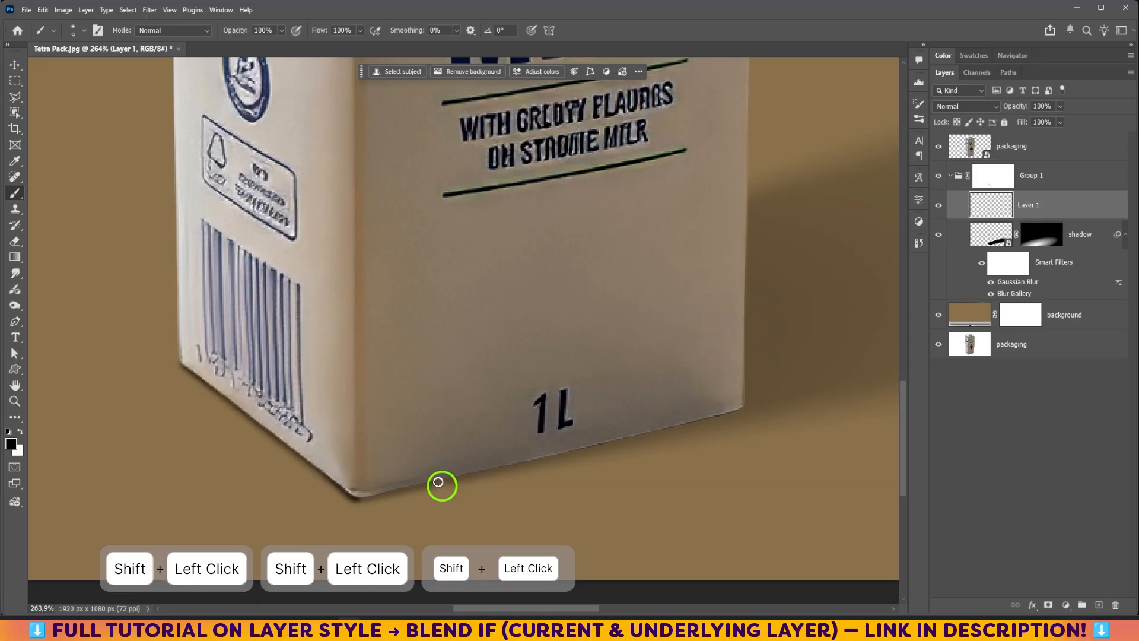
{"action": "left_click", "coordinate": [749, 408], "text": "shift"}
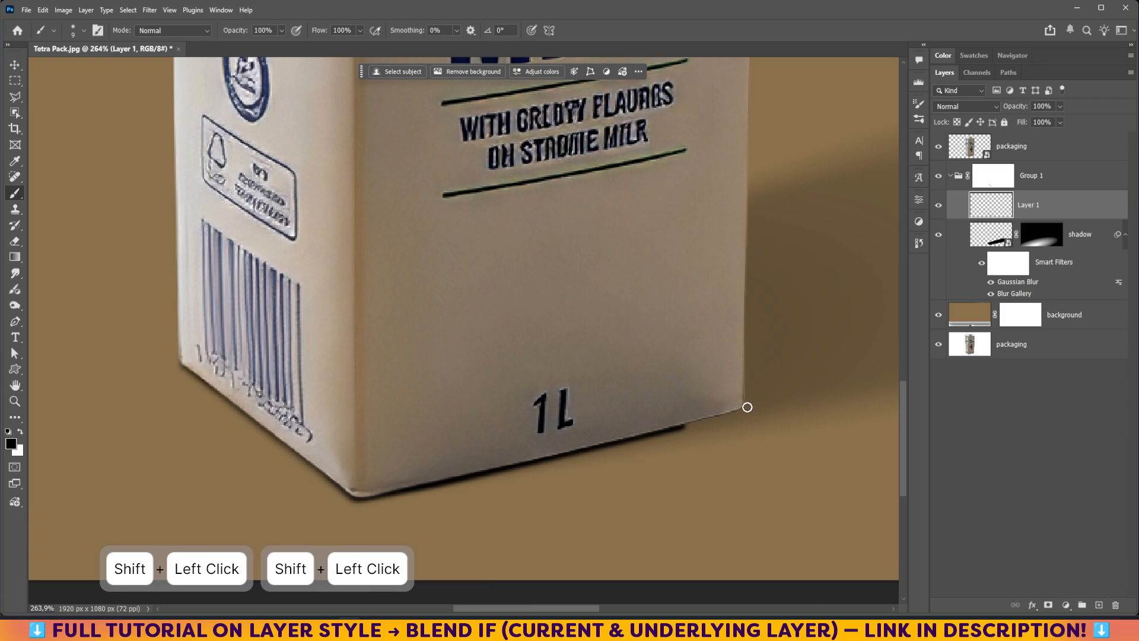
{"action": "left_click", "coordinate": [745, 408], "text": "shift"}
Step: Set the painted contact shadow layer to the Multiply blend mode at 17% opacity
{"action": "left_click", "coordinate": [988, 106]}
{"action": "left_click", "coordinate": [979, 152]}
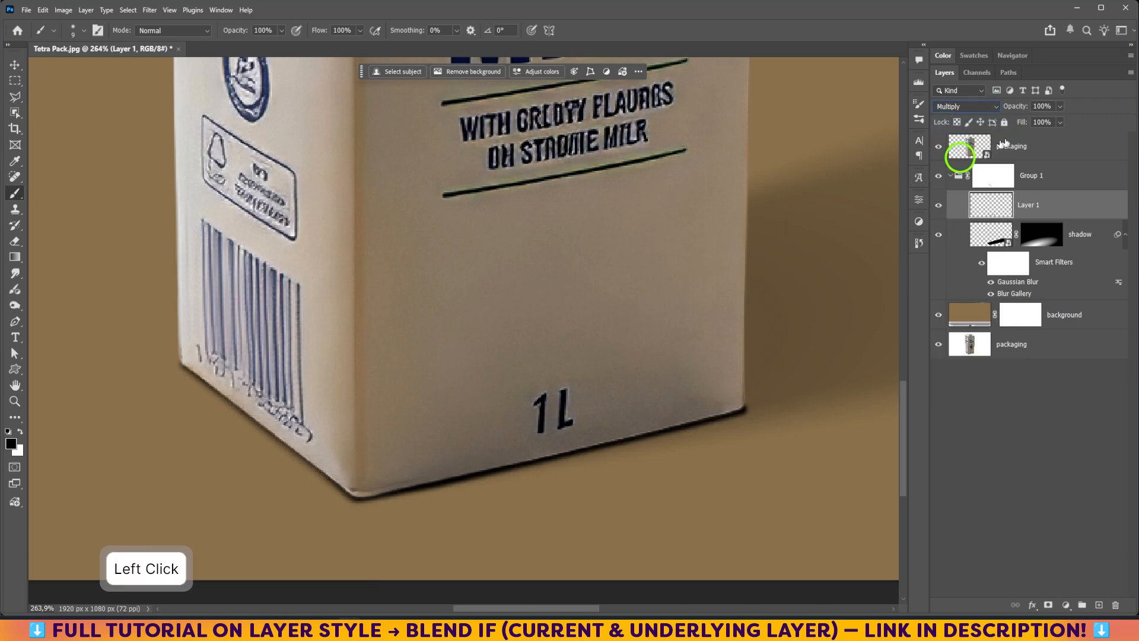
{"action": "left_click", "coordinate": [1060, 106]}
{"action": "left_click_drag", "start_coordinate": [1058, 120], "coordinate": [1023, 130]}
Step: Collapse the shadow group, rename it "shadow" and give it an orange colour label
{"action": "left_click", "coordinate": [956, 177]}
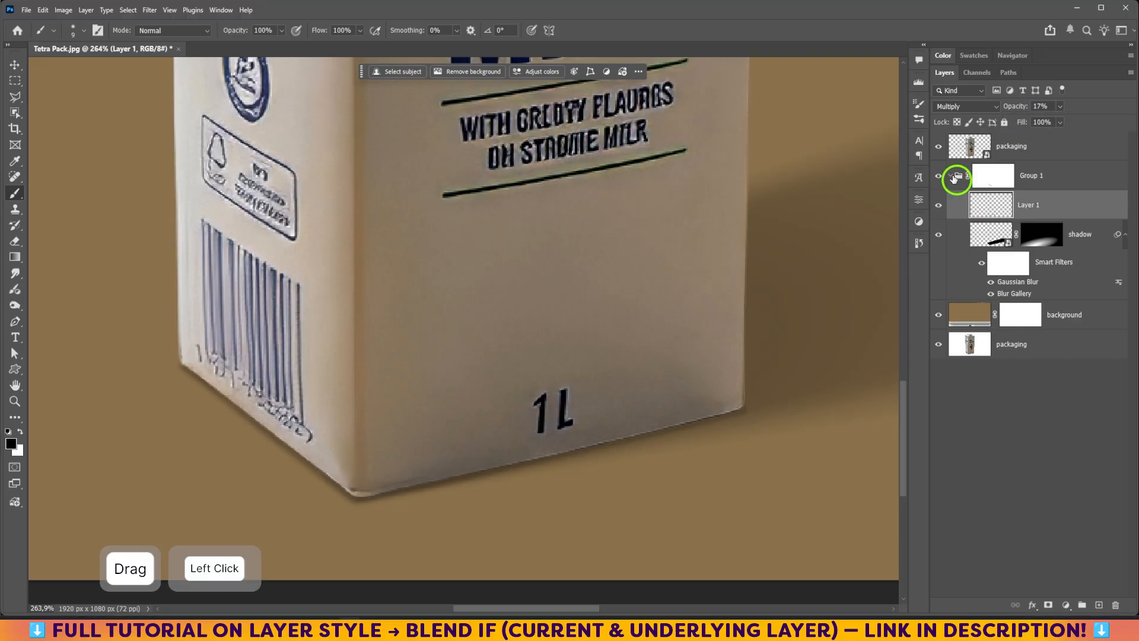
{"action": "double_click", "coordinate": [1033, 177]}
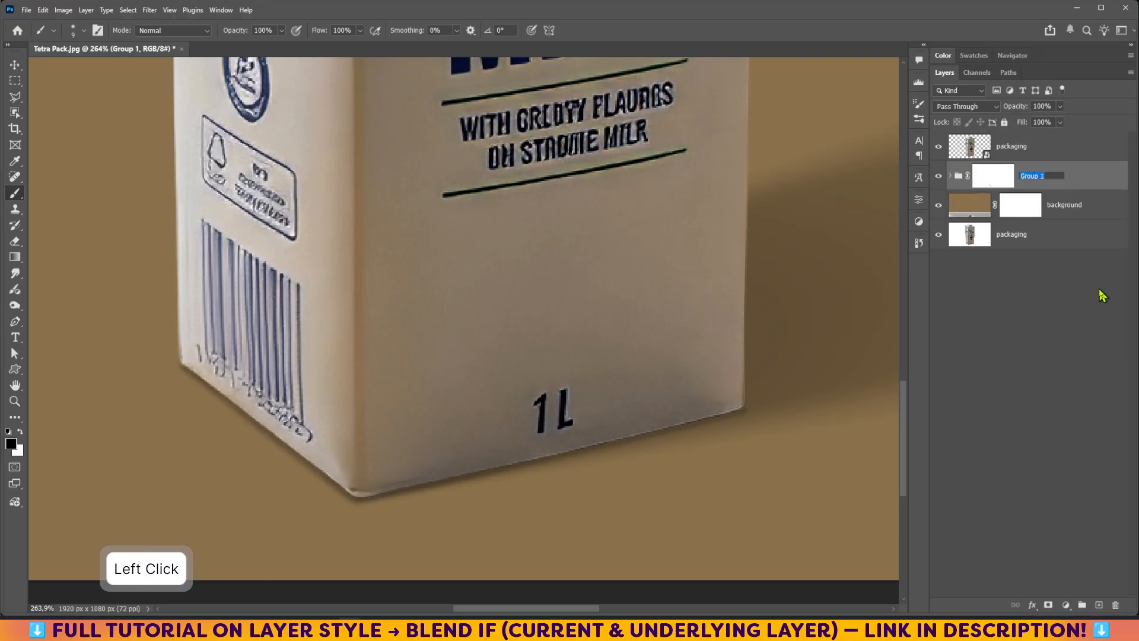
{"action": "type", "text": "shadow"}
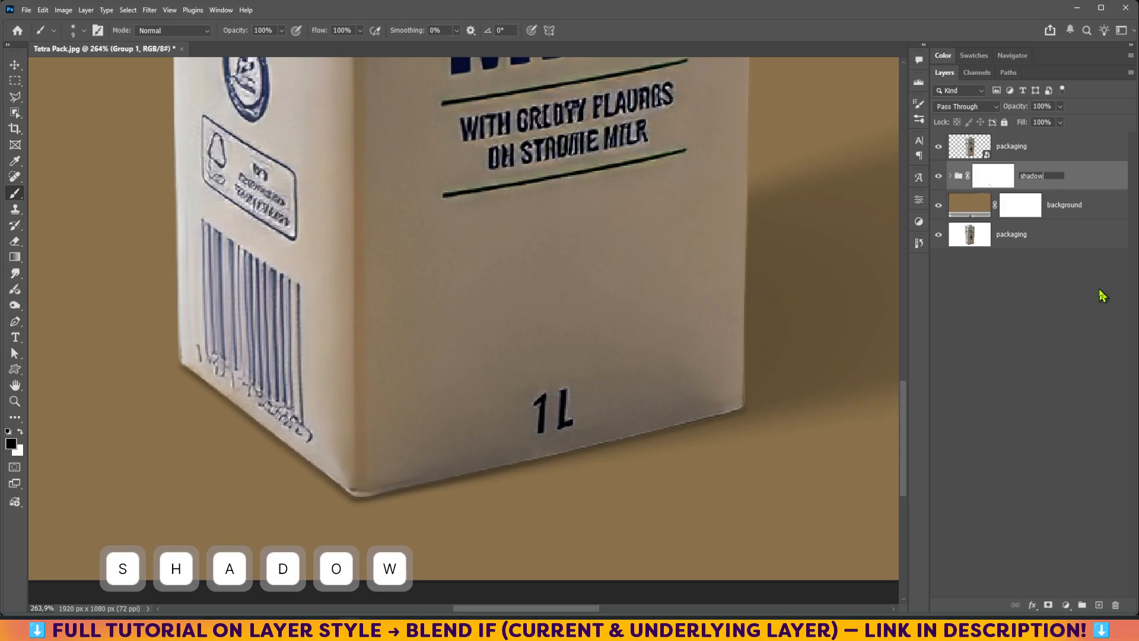
{"action": "key", "text": "Return"}
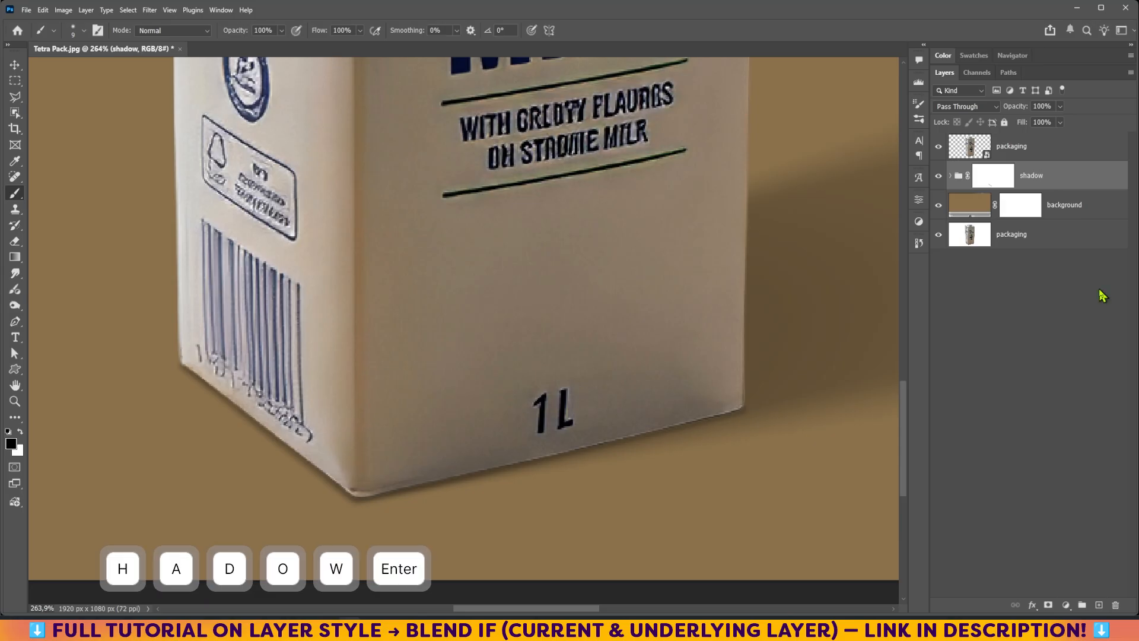
{"action": "right_click", "coordinate": [1045, 180]}
{"action": "left_click", "coordinate": [1056, 478]}
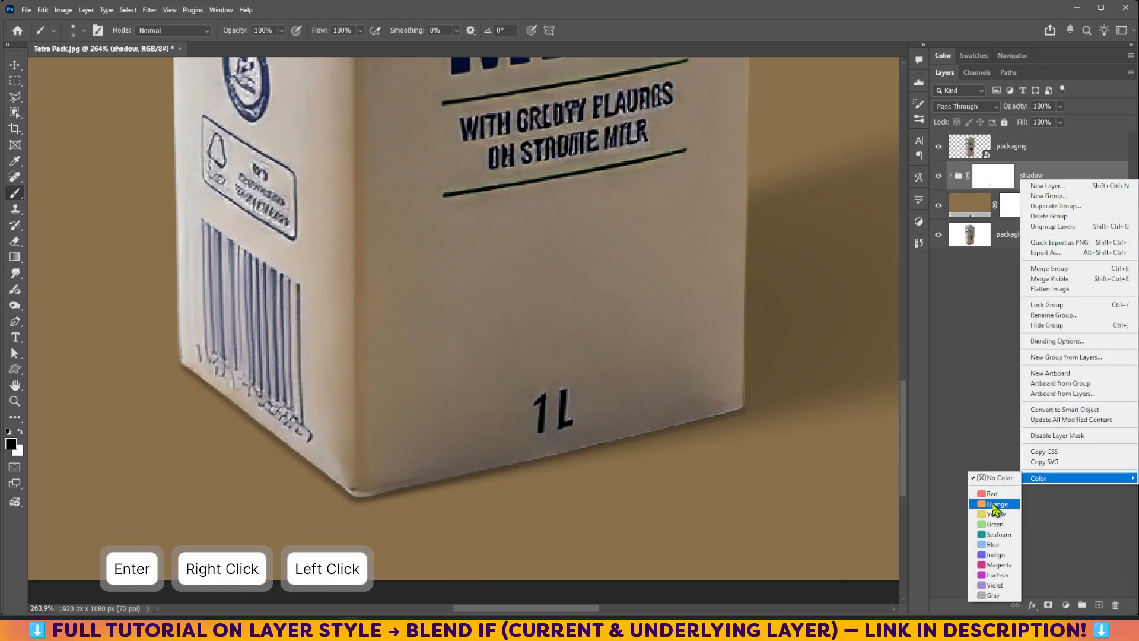
{"action": "left_click", "coordinate": [994, 505]}
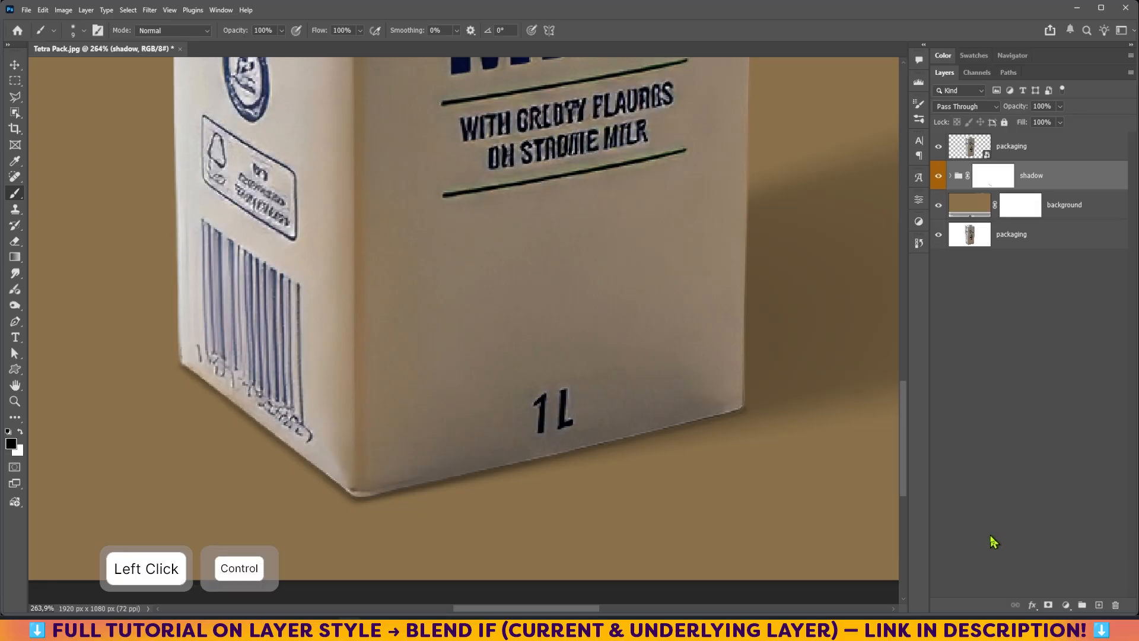
Step: Extend the canvas below the carton with the Crop tool to 1920 x 2378 px
{"action": "key", "text": "ctrl+0"}
{"action": "key", "text": "ctrl+minus"}
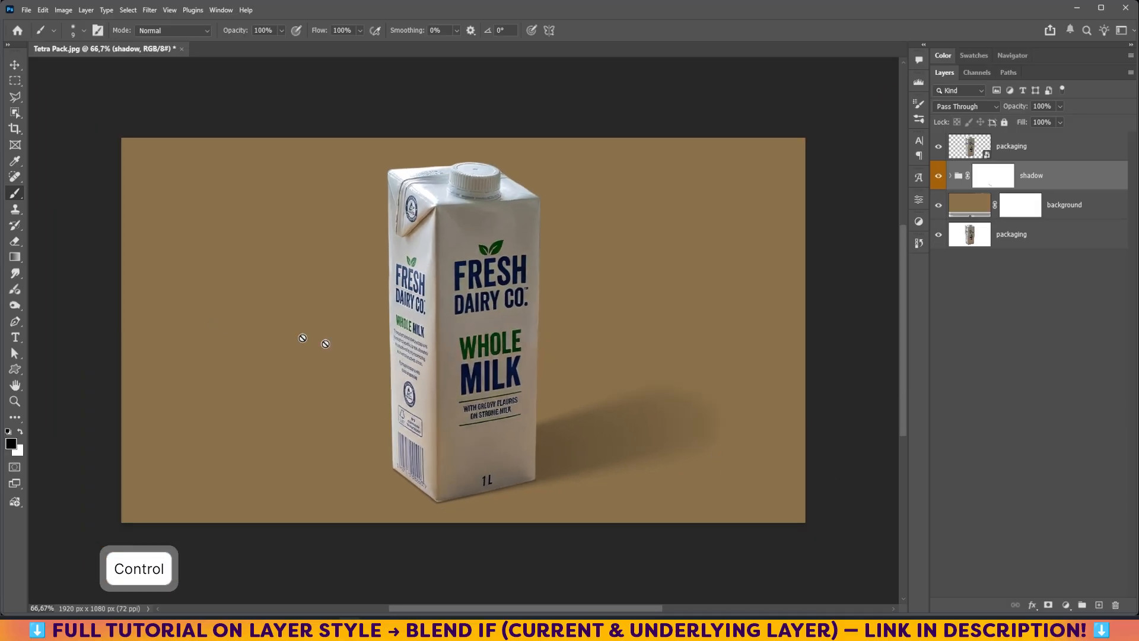
{"action": "left_click", "coordinate": [26, 10]}
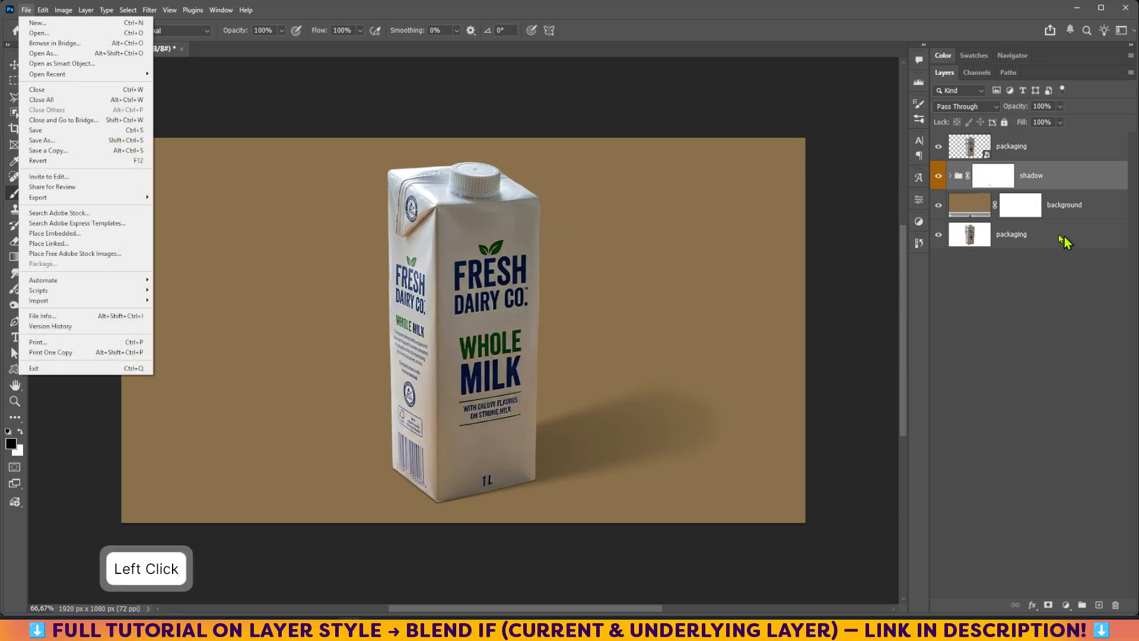
{"action": "left_click", "coordinate": [1074, 223]}
{"action": "left_click", "coordinate": [1073, 223]}
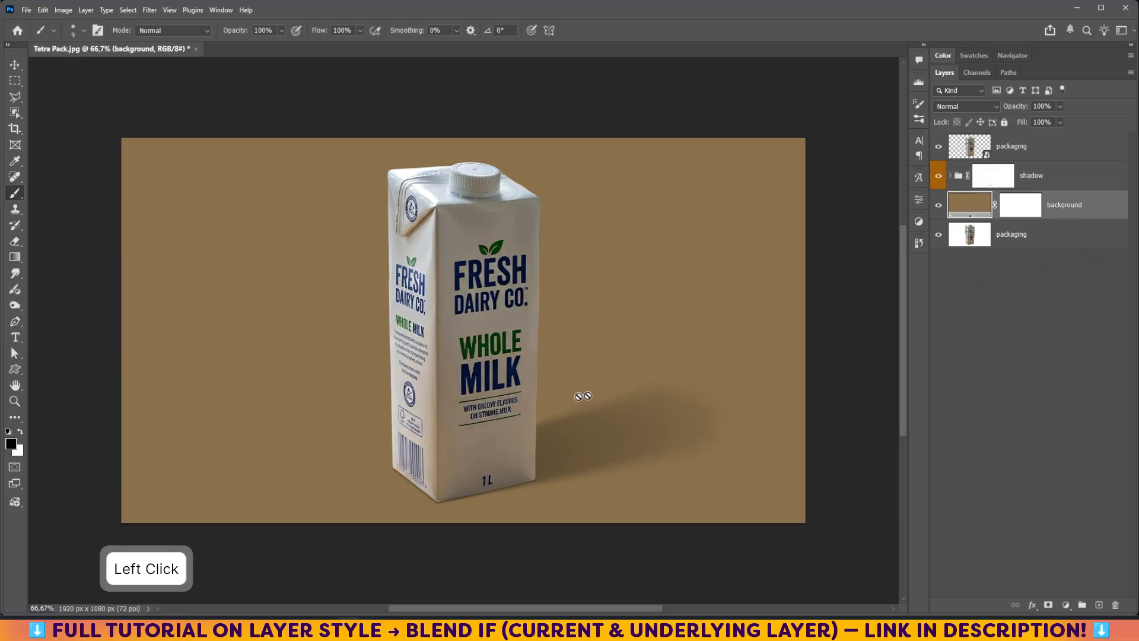
{"action": "key", "text": "c"}
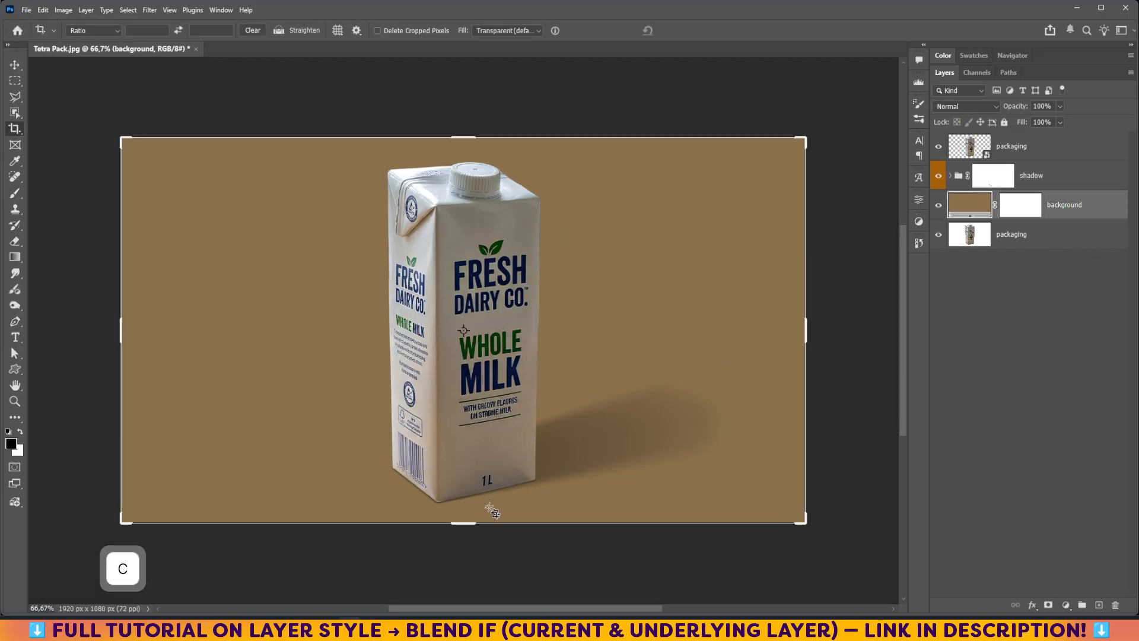
{"action": "mouse_move", "coordinate": [466, 526]}
{"action": "left_mouse_down"}
{"action": "mouse_move", "coordinate": [465, 598]}
{"action": "mouse_move", "coordinate": [470, 519]}
{"action": "left_mouse_up"}
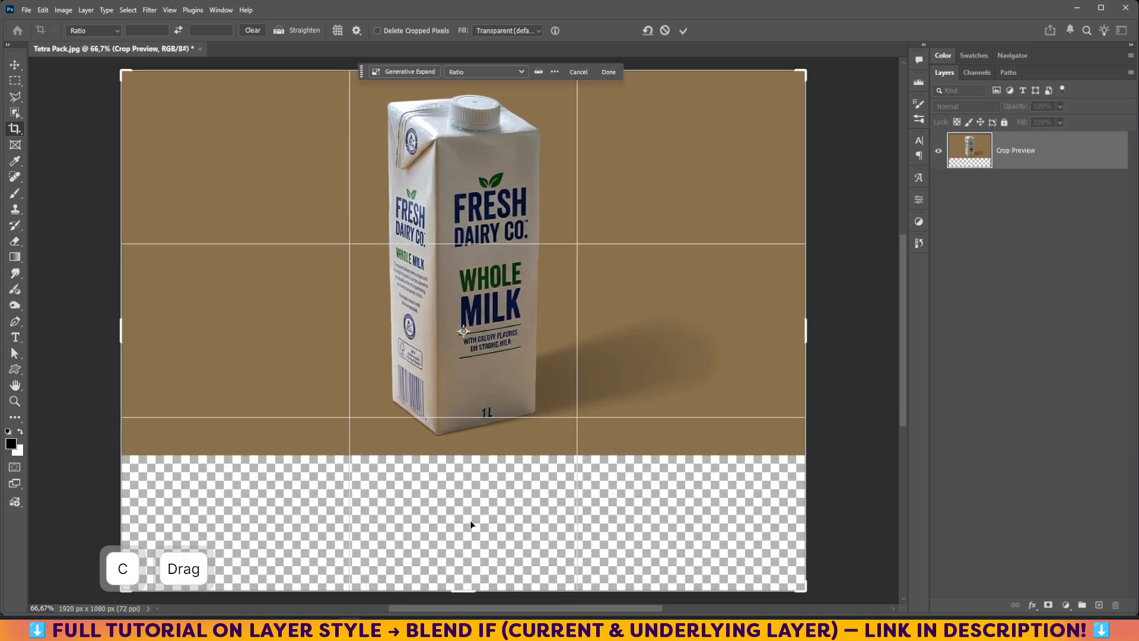
{"action": "key", "text": "ctrl"}
{"action": "key", "text": "ctrl+minus"}
{"action": "key", "text": "ctrl+minus"}
{"action": "left_click_drag", "start_coordinate": [464, 462], "coordinate": [462, 541]}
{"action": "left_click", "coordinate": [15, 64]}
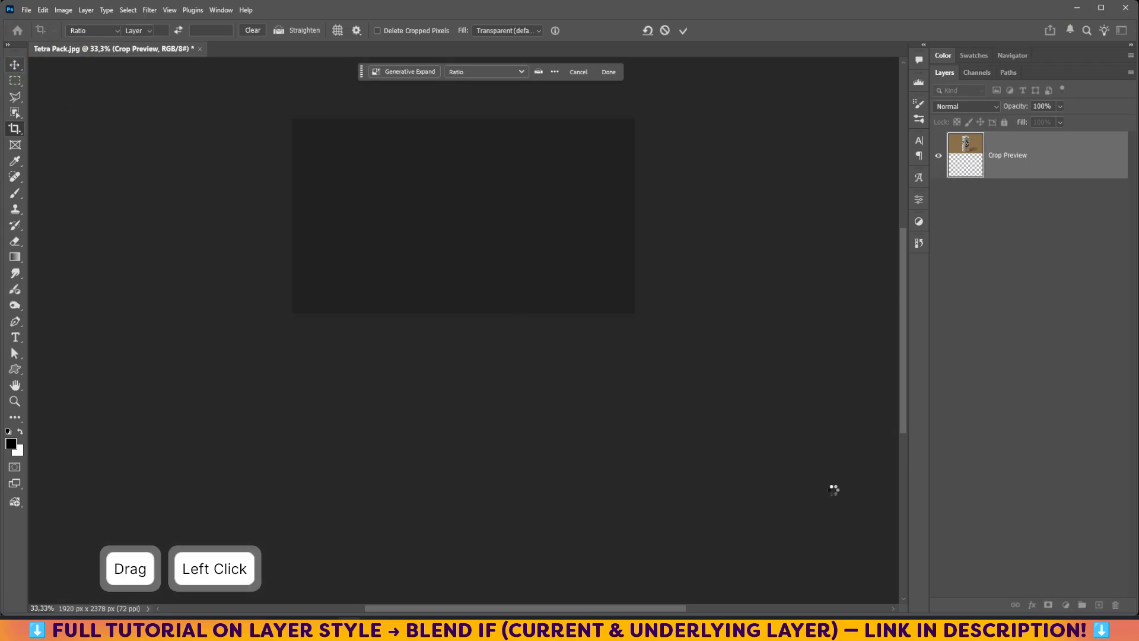
Step: Duplicate the packaging cut-out layer and place the copy between the shadow group and the background layer
{"action": "left_click", "coordinate": [1037, 153]}
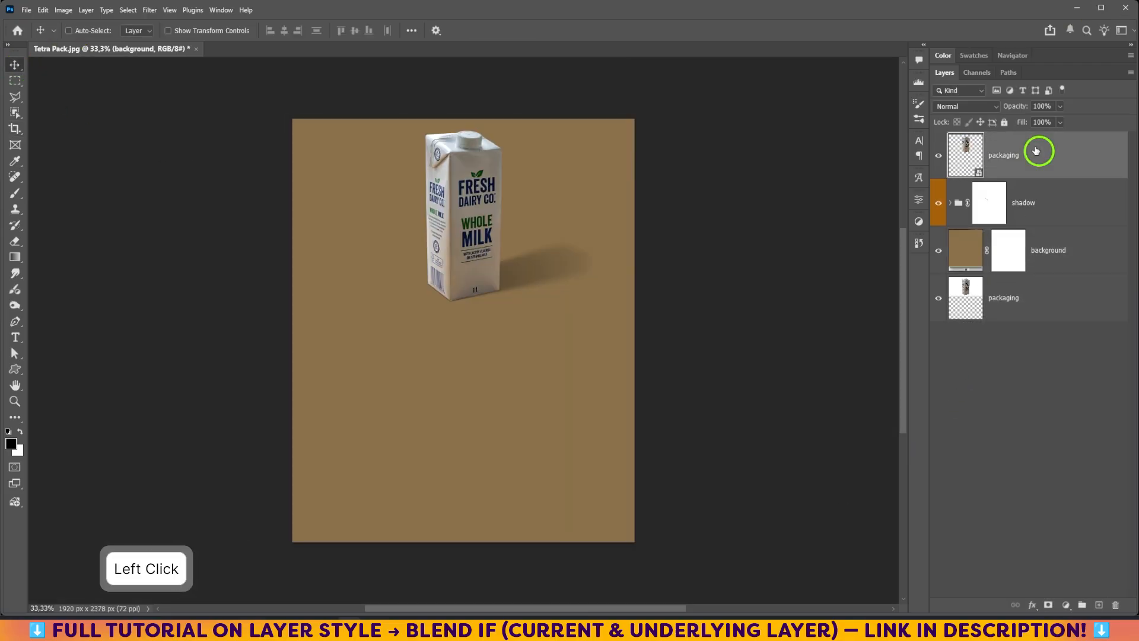
{"action": "key", "text": "ctrl+j"}
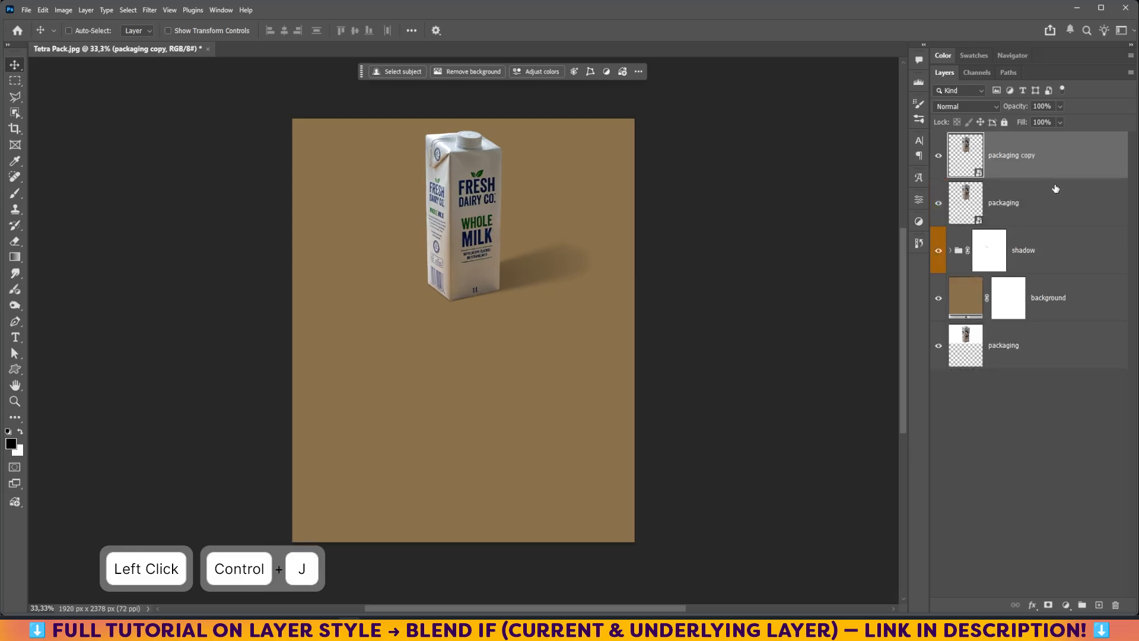
{"action": "left_click_drag", "start_coordinate": [1064, 161], "coordinate": [1068, 280]}
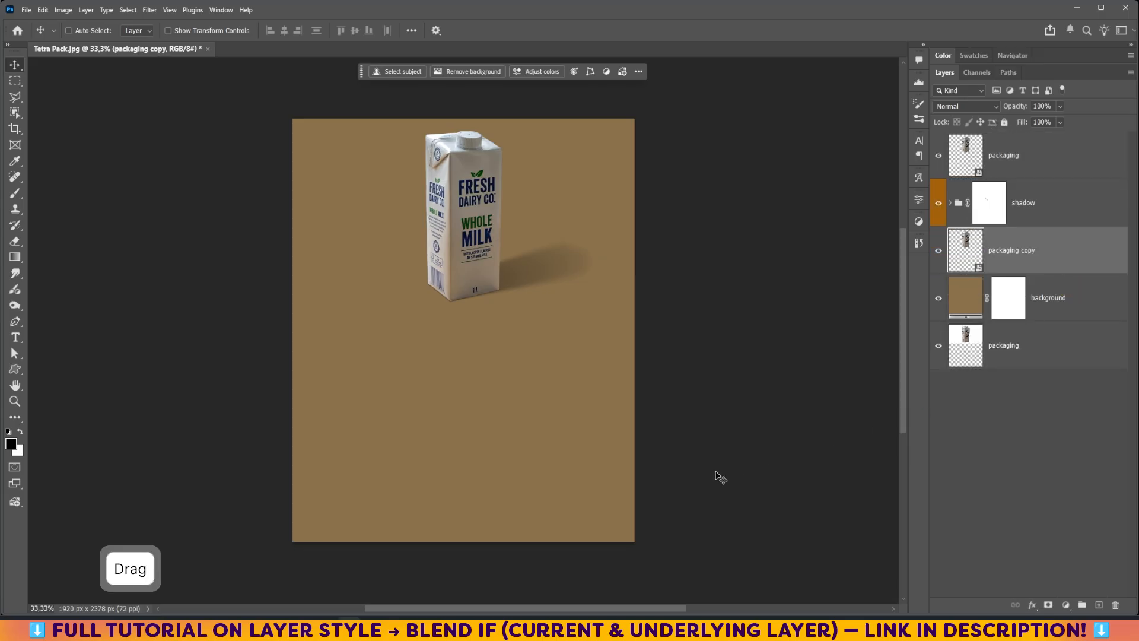
Step: Flip the packaging copy vertically about its bottom edge so that it mirrors the carton downwards from the base
{"action": "key", "text": "ctrl+equal"}
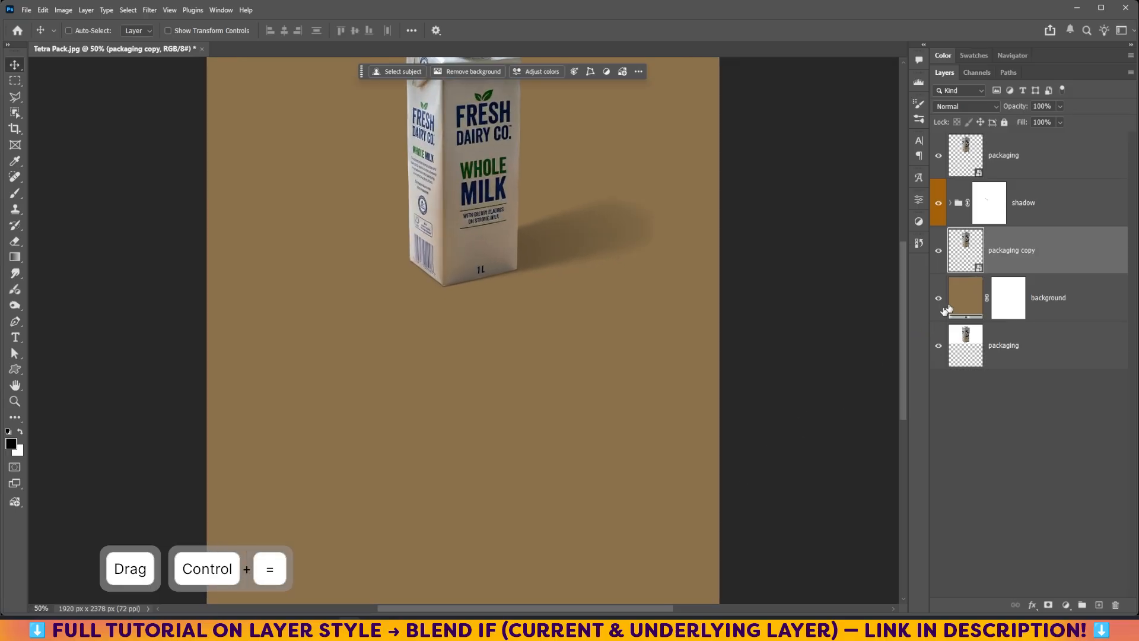
{"action": "key", "text": "space"}
{"action": "left_click_drag", "start_coordinate": [689, 257], "coordinate": [669, 333]}
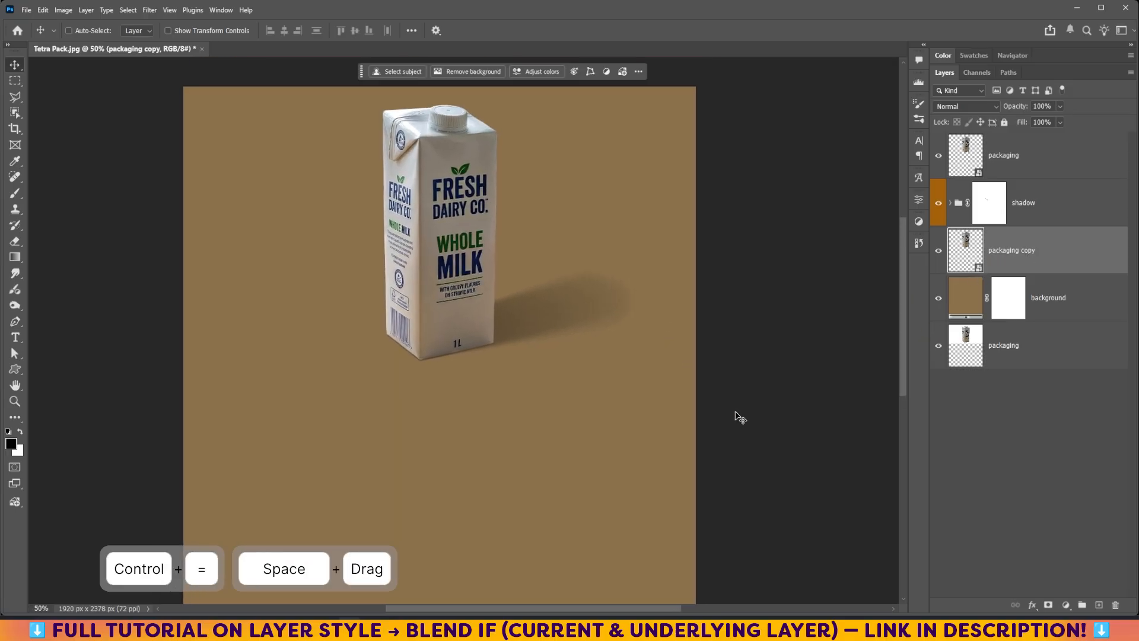
{"action": "key", "text": "ctrl+t"}
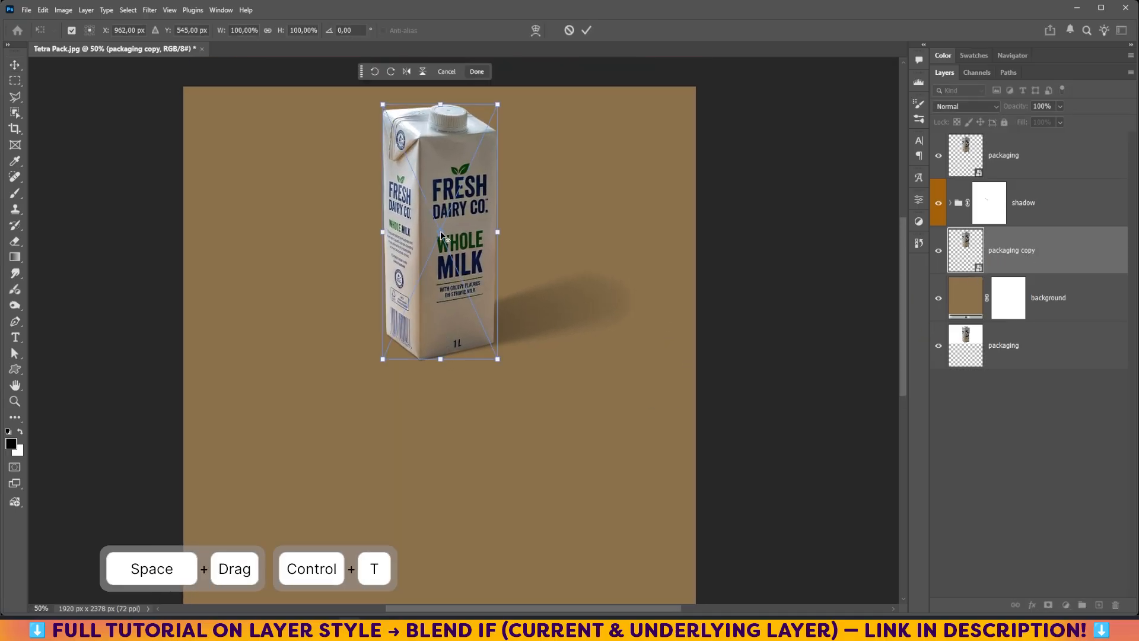
{"action": "left_click_drag", "start_coordinate": [442, 234], "coordinate": [441, 360]}
{"action": "right_click", "coordinate": [447, 267]}
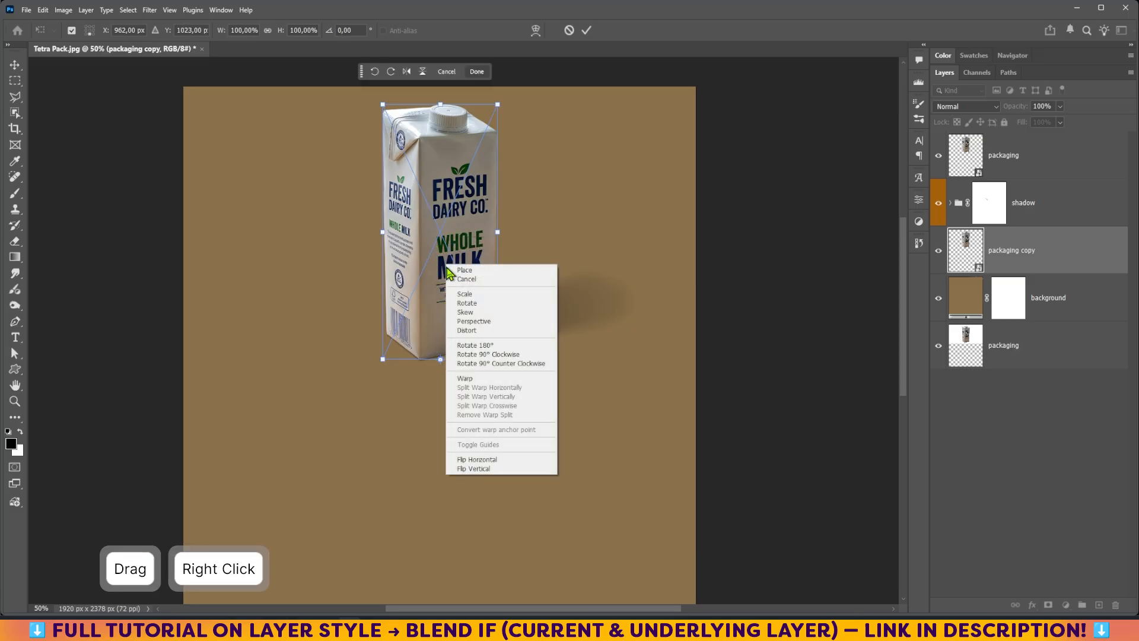
{"action": "left_click", "coordinate": [485, 468]}
{"action": "key", "text": "Return"}
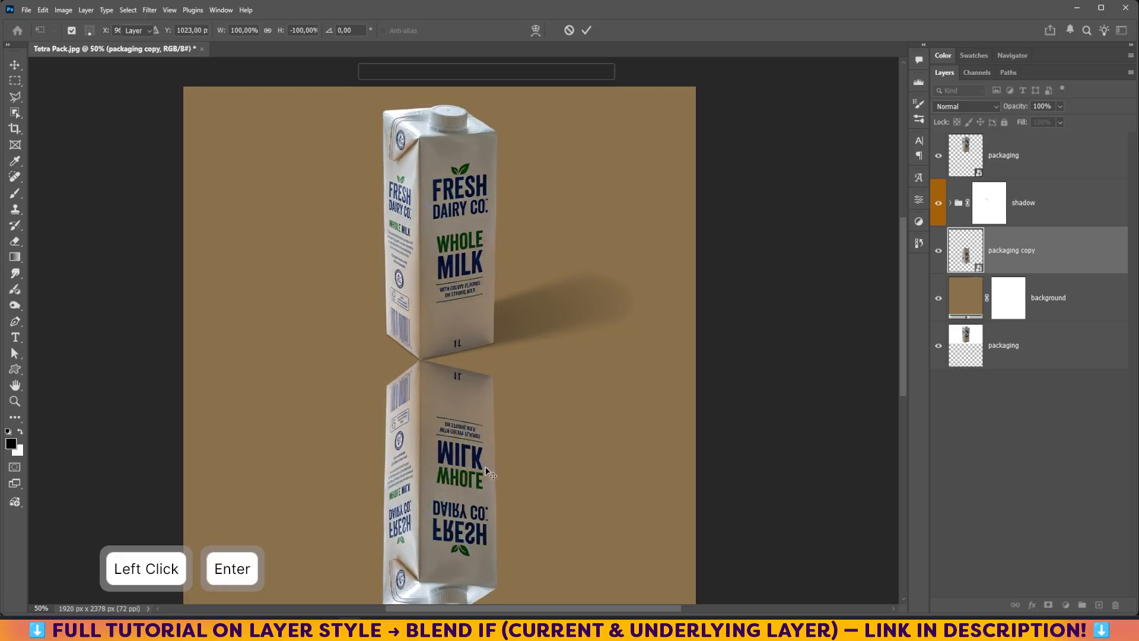
Step: Rename the flipped packaging copy layer to "reflection"
{"action": "double_click", "coordinate": [1011, 251]}
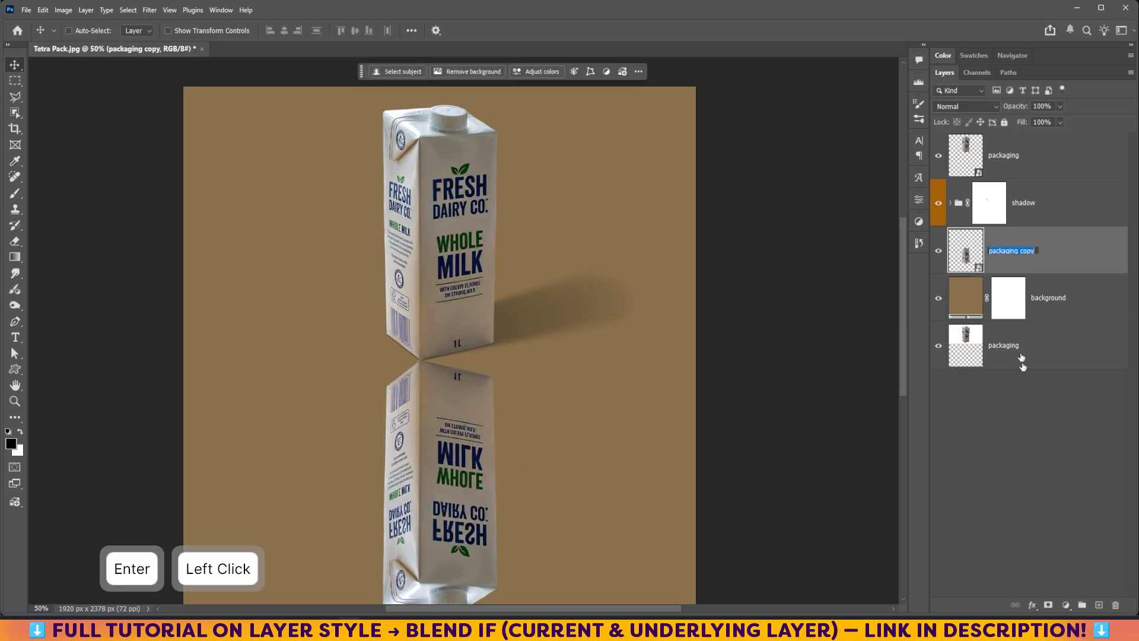
{"action": "type", "text": "refl"}
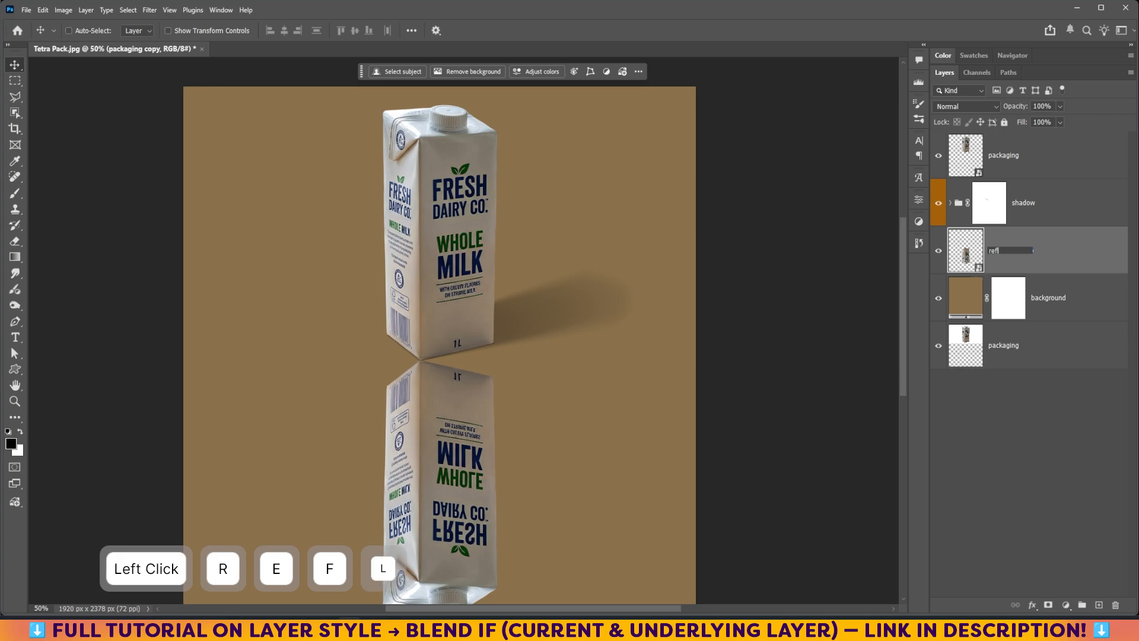
{"action": "type", "text": "e"}
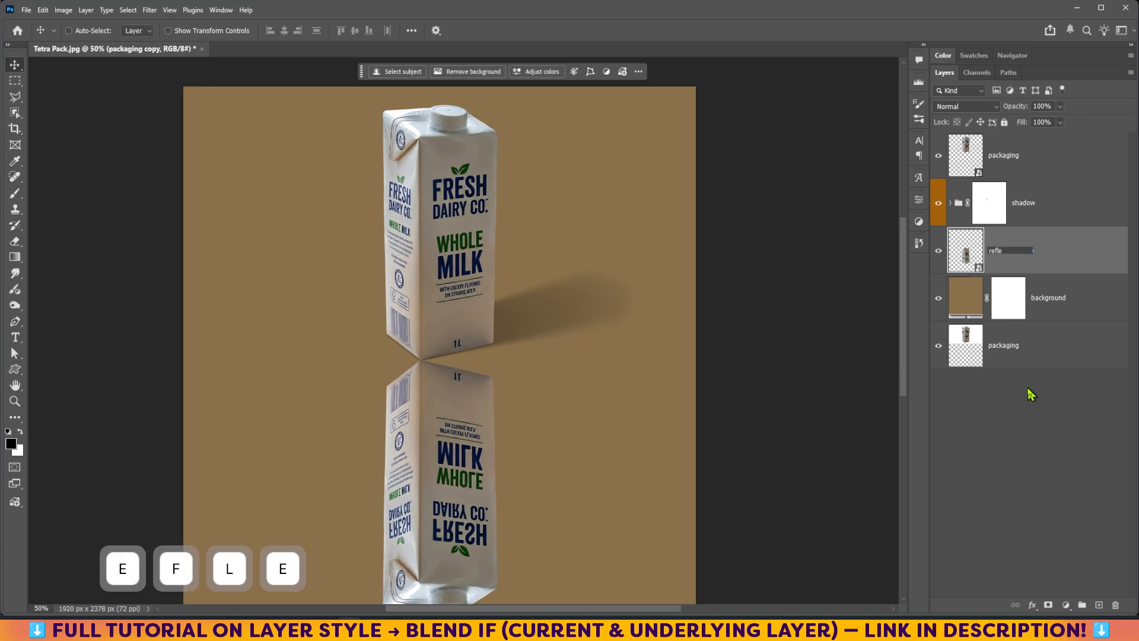
{"action": "type", "text": "ction"}
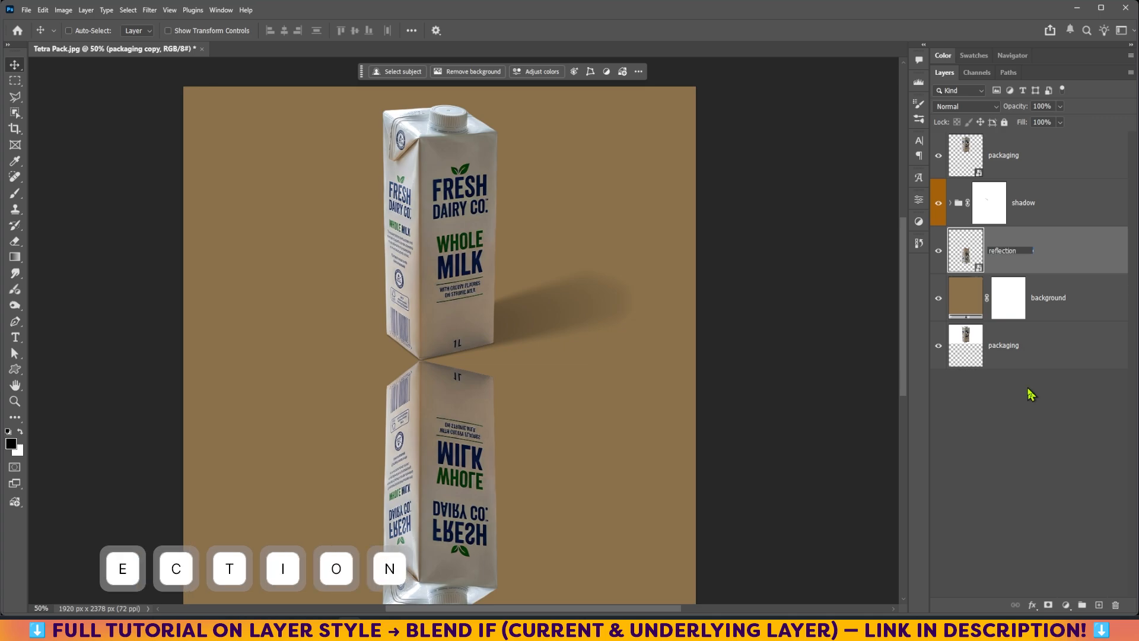
{"action": "key", "text": "Return"}
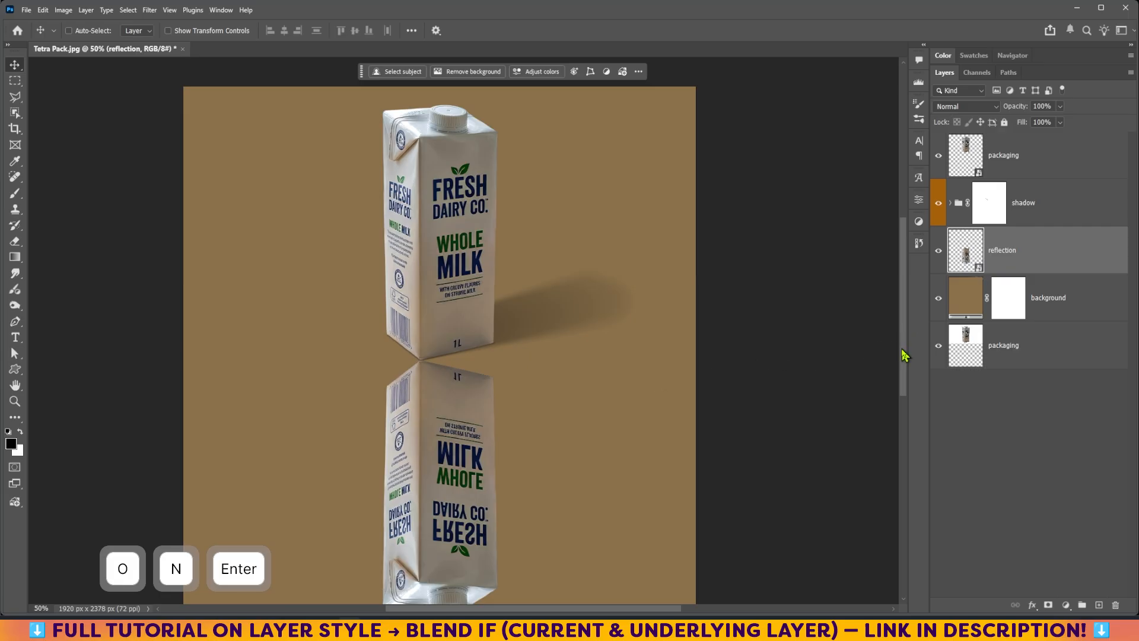
Step: Start Perspective Warp on the reflection layer and fit a first plane to the four corners of the carton's front face
{"action": "left_click", "coordinate": [906, 368]}
{"action": "left_click_drag", "start_coordinate": [904, 364], "coordinate": [902, 366]}
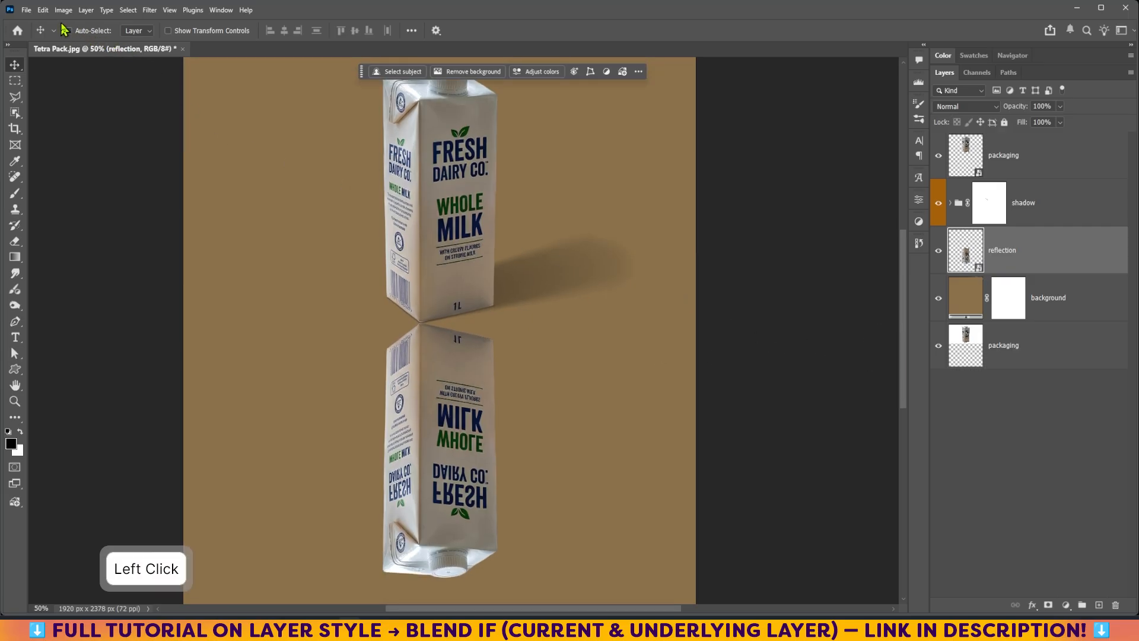
{"action": "left_click", "coordinate": [43, 10]}
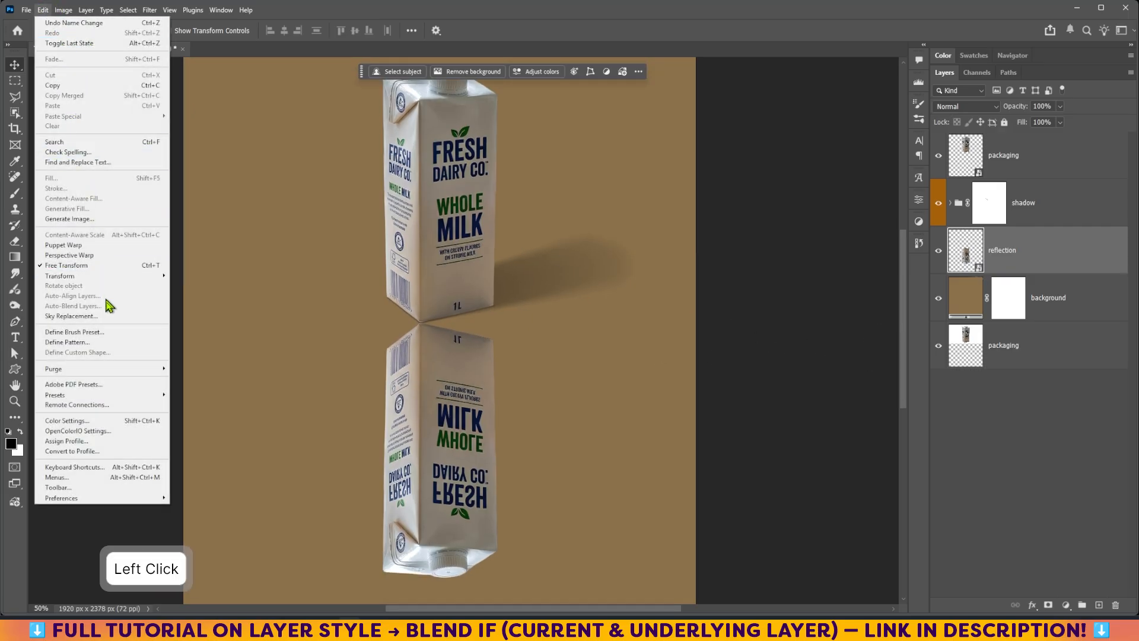
{"action": "left_click", "coordinate": [69, 256]}
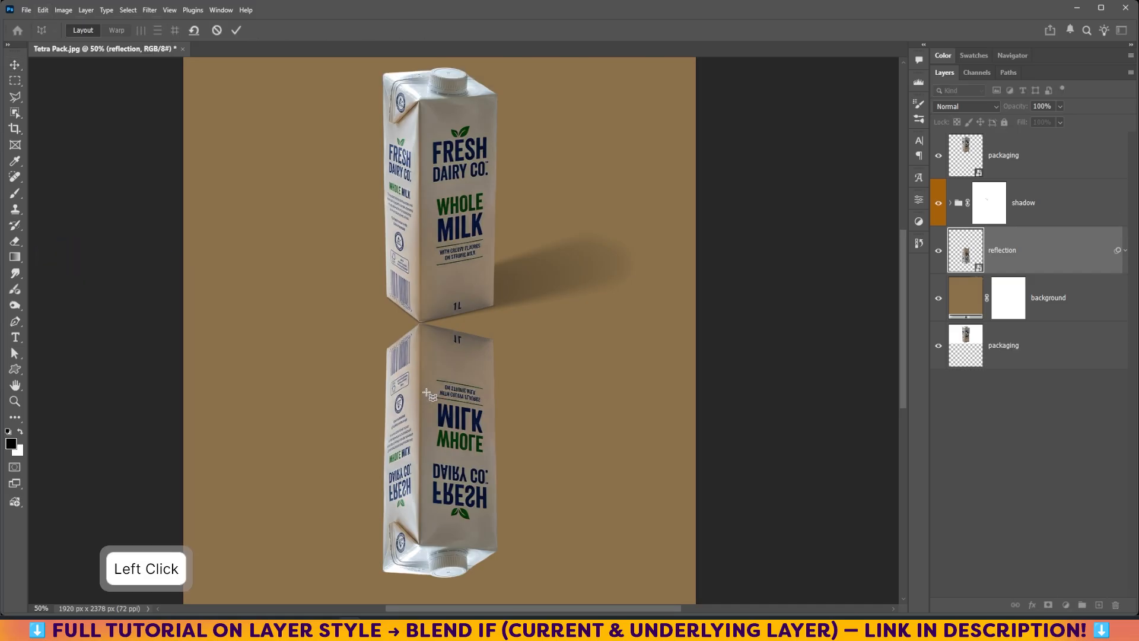
{"action": "left_click", "coordinate": [420, 323]}
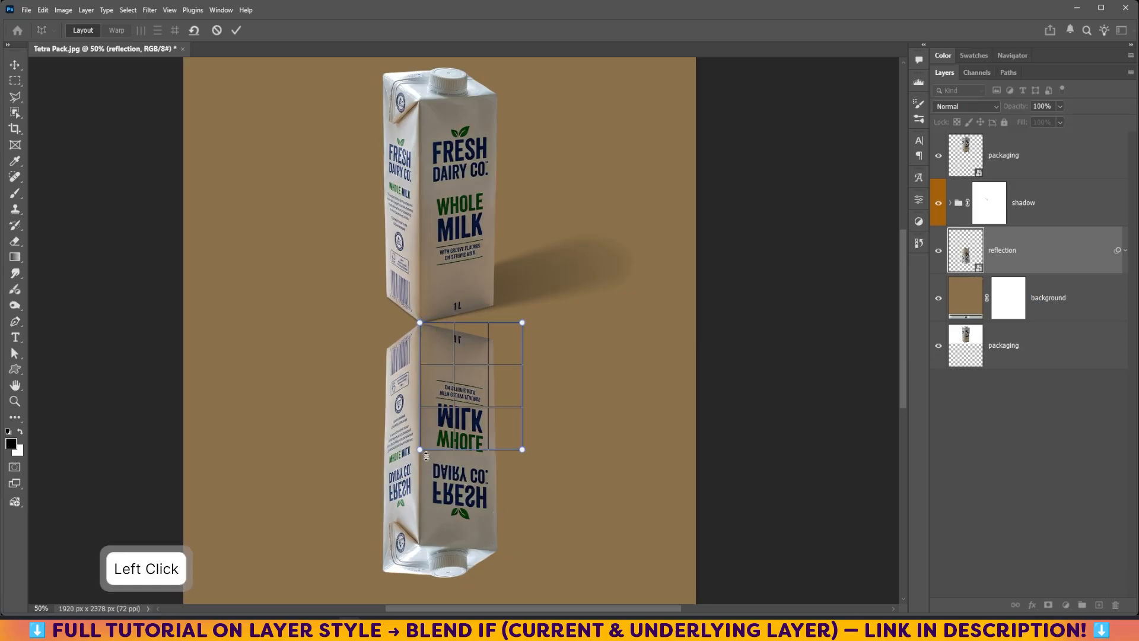
{"action": "left_click_drag", "start_coordinate": [420, 450], "coordinate": [421, 544]}
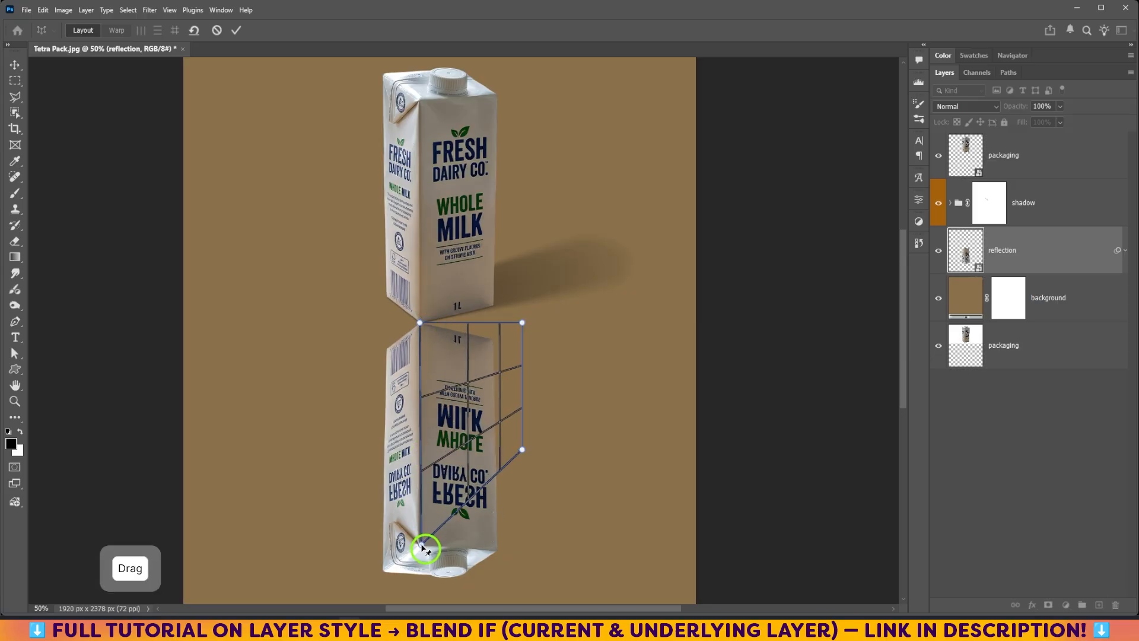
{"action": "left_click_drag", "start_coordinate": [524, 450], "coordinate": [498, 553]}
{"action": "left_click_drag", "start_coordinate": [522, 324], "coordinate": [491, 343]}
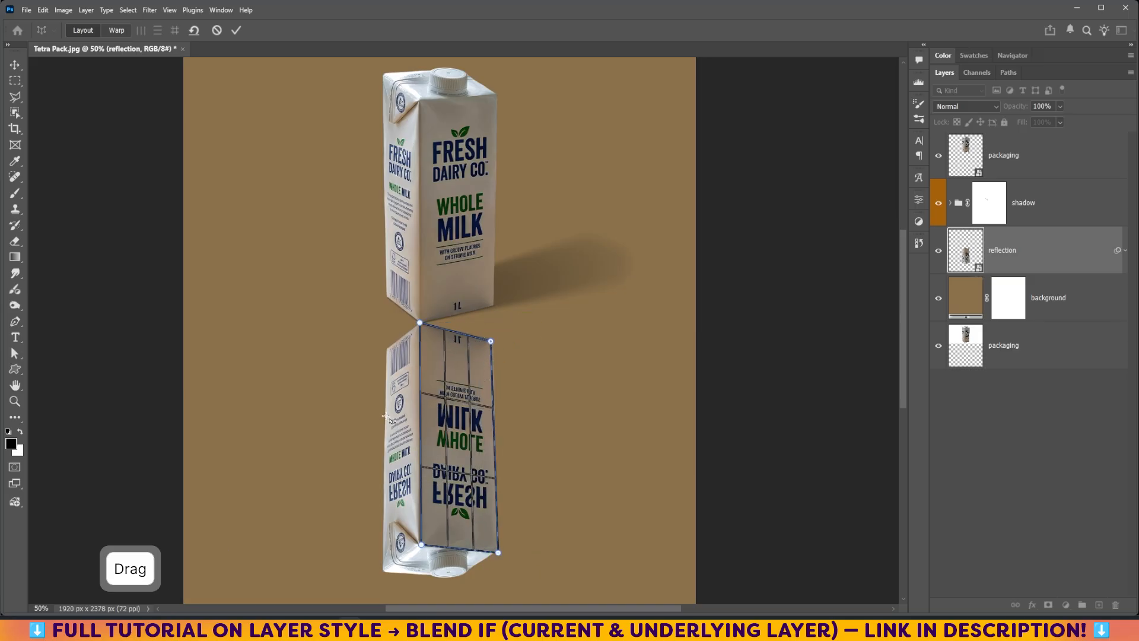
Step: Add a second warp plane joined along the shared vertical edge and fit it to the reflection's narrow barcode side
{"action": "left_click_drag", "start_coordinate": [386, 416], "coordinate": [423, 450]}
{"action": "left_click_drag", "start_coordinate": [386, 398], "coordinate": [410, 440]}
{"action": "left_click_drag", "start_coordinate": [410, 399], "coordinate": [422, 324]}
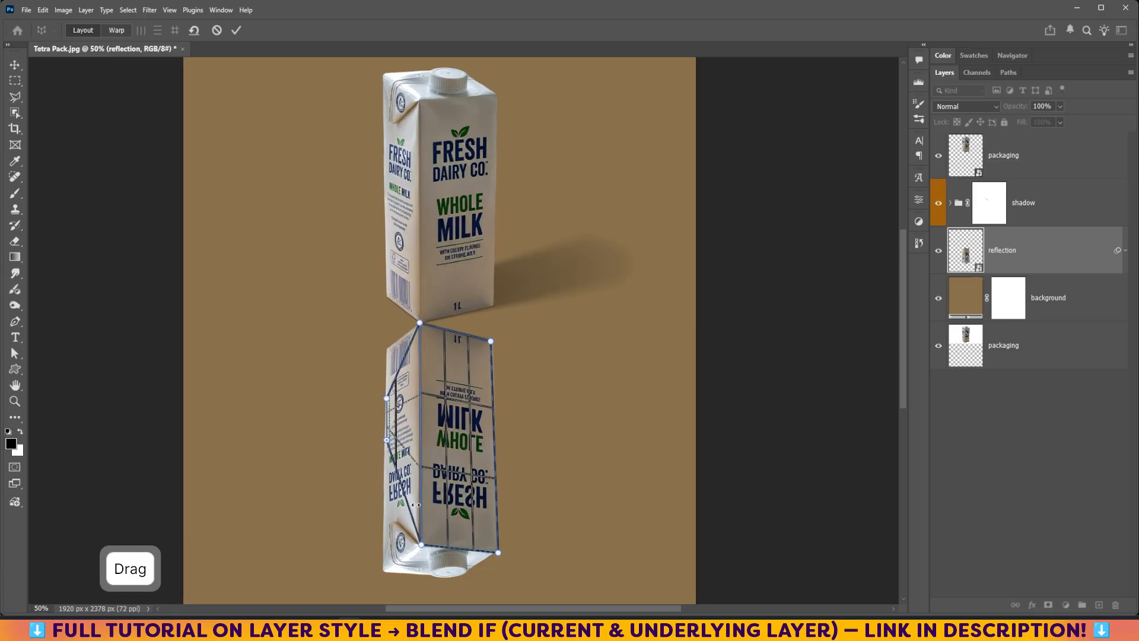
{"action": "left_click_drag", "start_coordinate": [388, 401], "coordinate": [387, 350]}
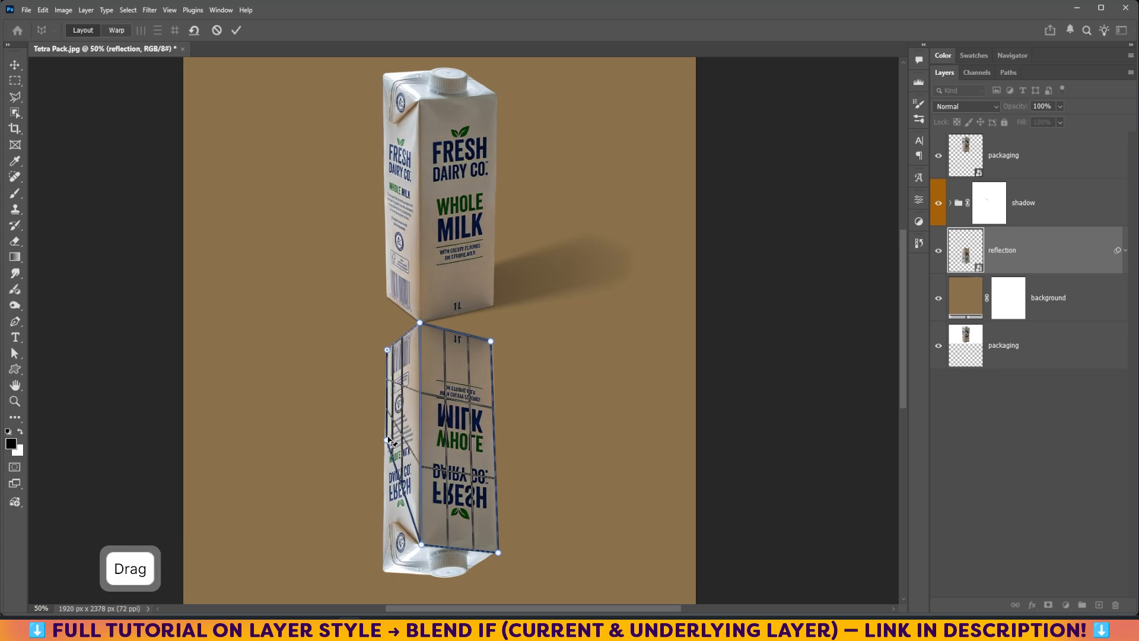
{"action": "left_click_drag", "start_coordinate": [389, 440], "coordinate": [385, 571]}
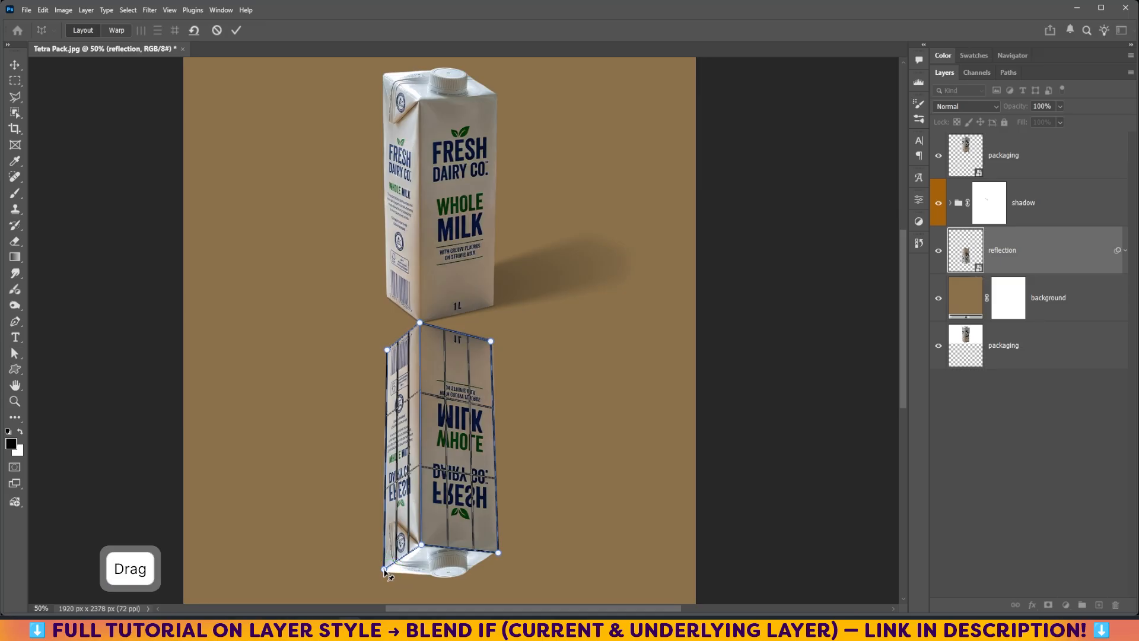
Step: Switch Perspective Warp to warp mode and move the reflection's base corner pins up to meet the bottom edges of the upright carton
{"action": "left_click", "coordinate": [117, 32]}
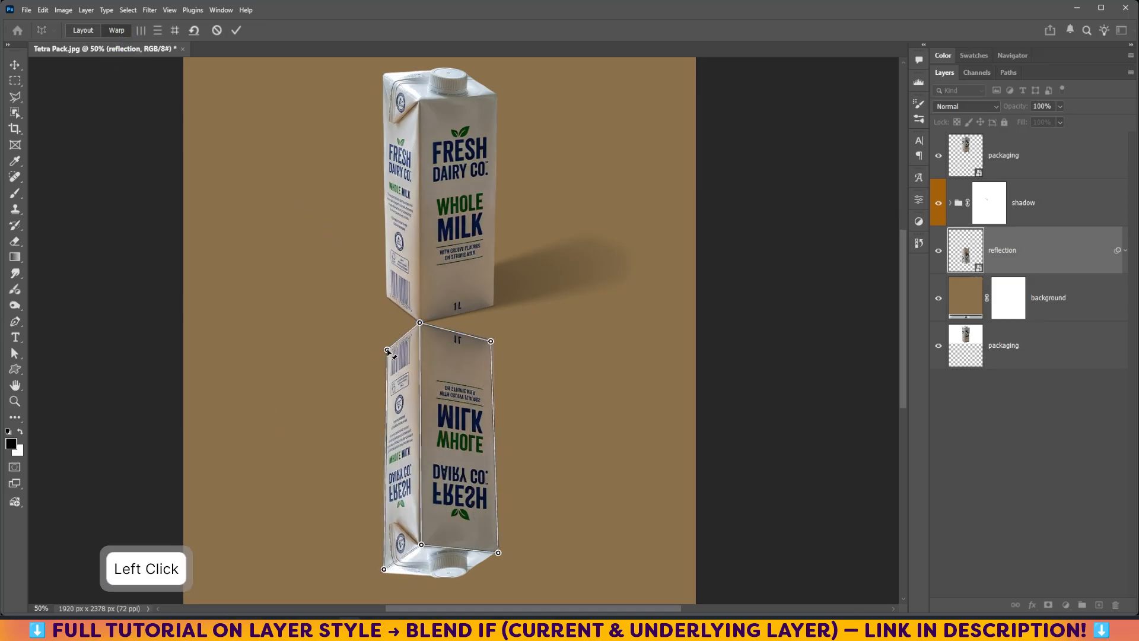
{"action": "left_click_drag", "start_coordinate": [387, 350], "coordinate": [388, 302]}
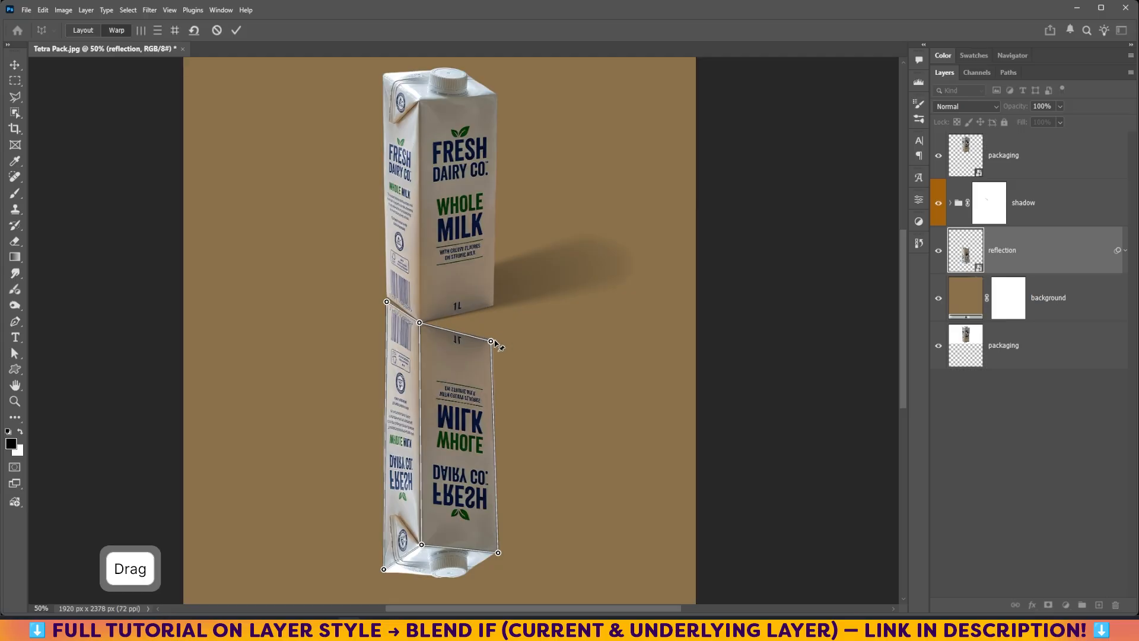
{"action": "left_click_drag", "start_coordinate": [496, 344], "coordinate": [493, 307]}
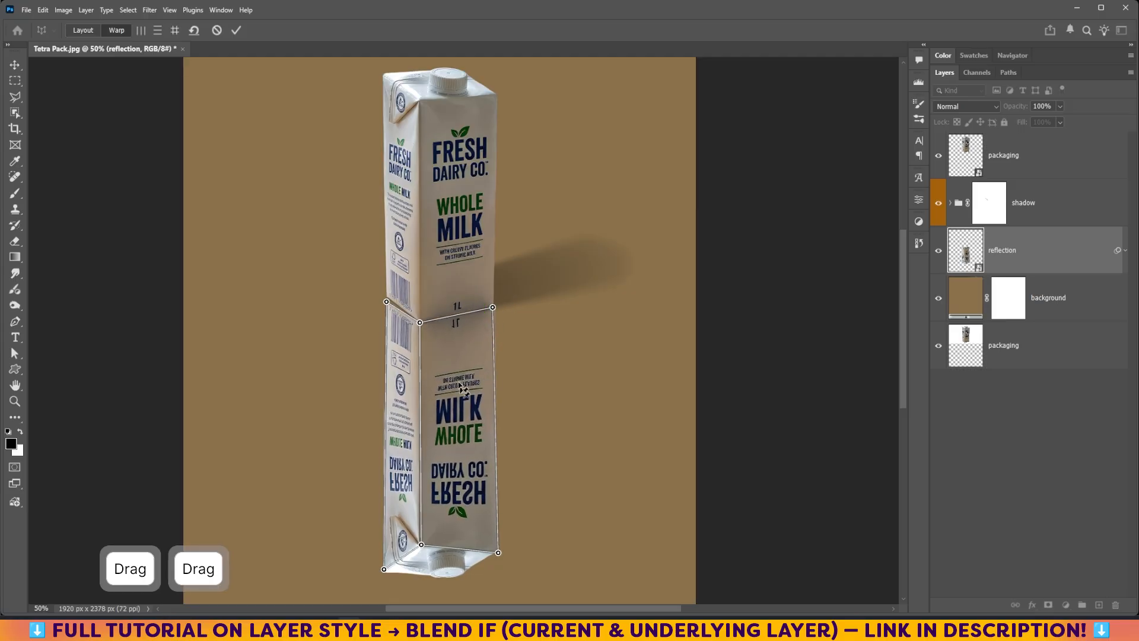
{"action": "scroll", "coordinate": [451, 355], "scroll_direction": "up", "scroll_amount": 5}
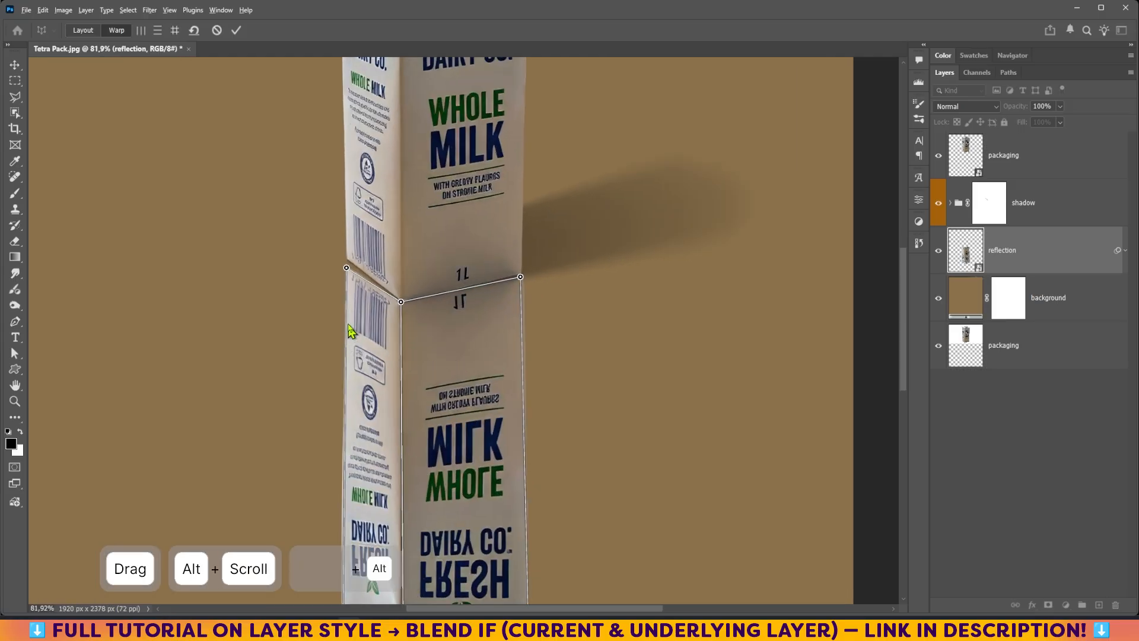
{"action": "left_click_drag", "start_coordinate": [347, 268], "coordinate": [367, 270]}
{"action": "key", "text": "ctrl+minus"}
{"action": "left_click_drag", "start_coordinate": [510, 287], "coordinate": [509, 281]}
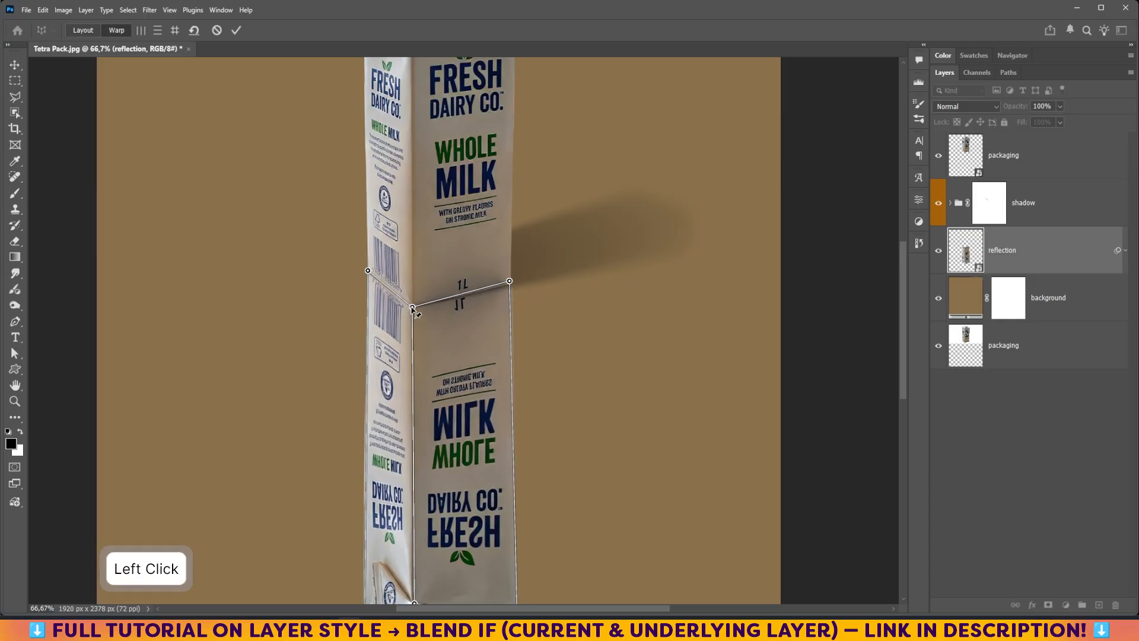
{"action": "left_click_drag", "start_coordinate": [412, 308], "coordinate": [412, 306]}
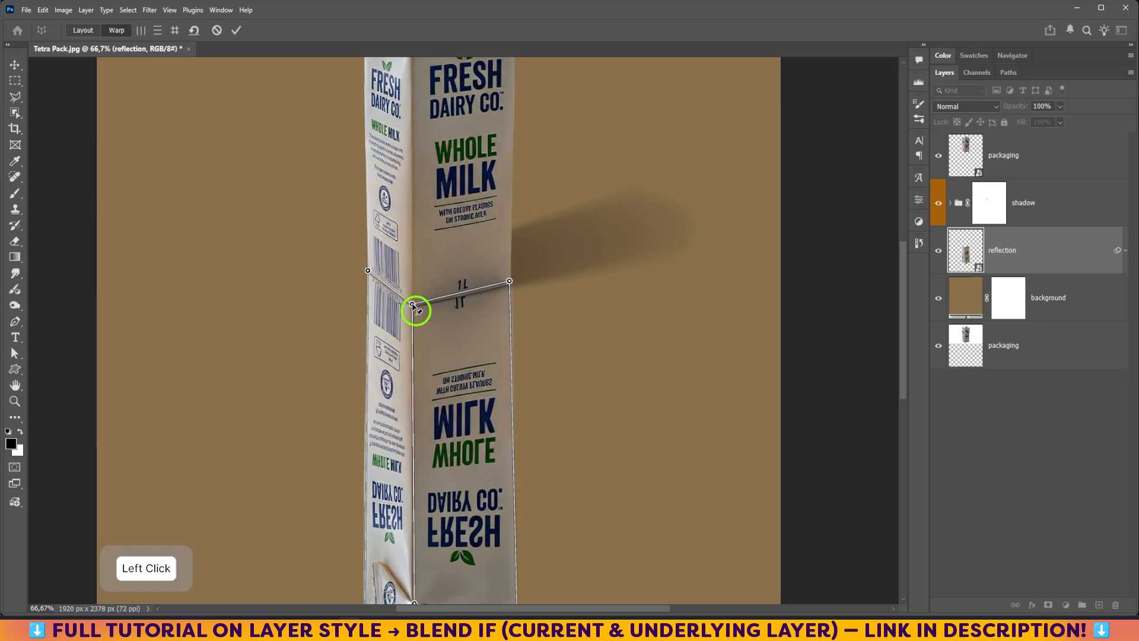
{"action": "left_click_drag", "start_coordinate": [368, 270], "coordinate": [372, 270]}
{"action": "key", "text": "ctrl+minus"}
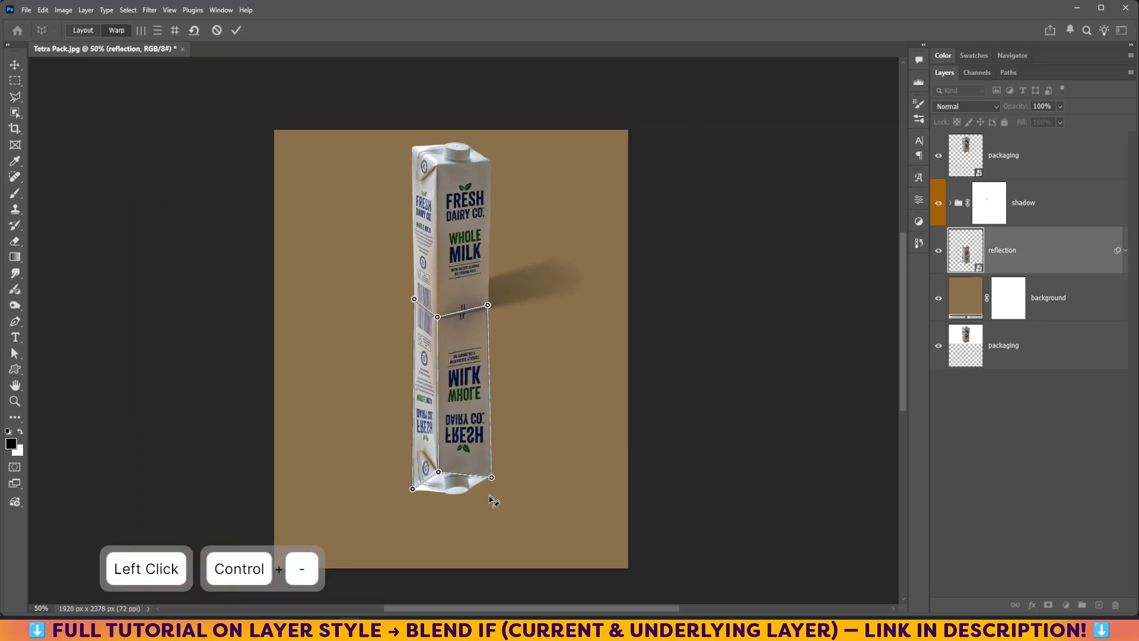
Step: Raise the three pins at the reflection's cap end to shorten both faces and run their lower edges parallel to the carton's base
{"action": "key", "text": "ctrl+equal"}
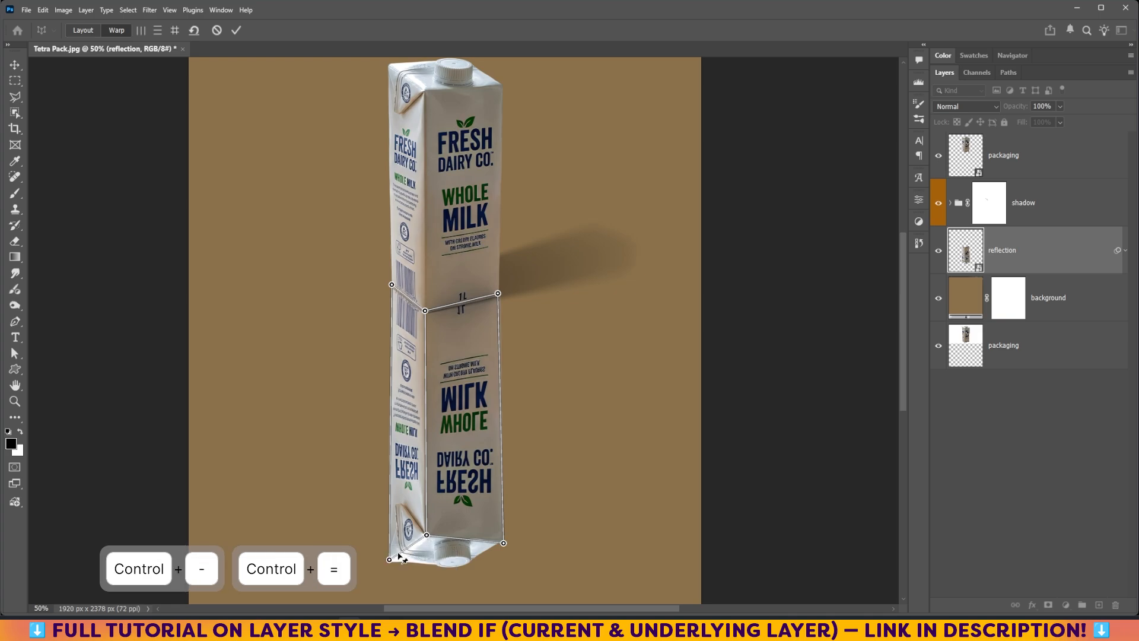
{"action": "left_click_drag", "start_coordinate": [394, 558], "coordinate": [399, 484]}
{"action": "left_click_drag", "start_coordinate": [506, 544], "coordinate": [502, 487]}
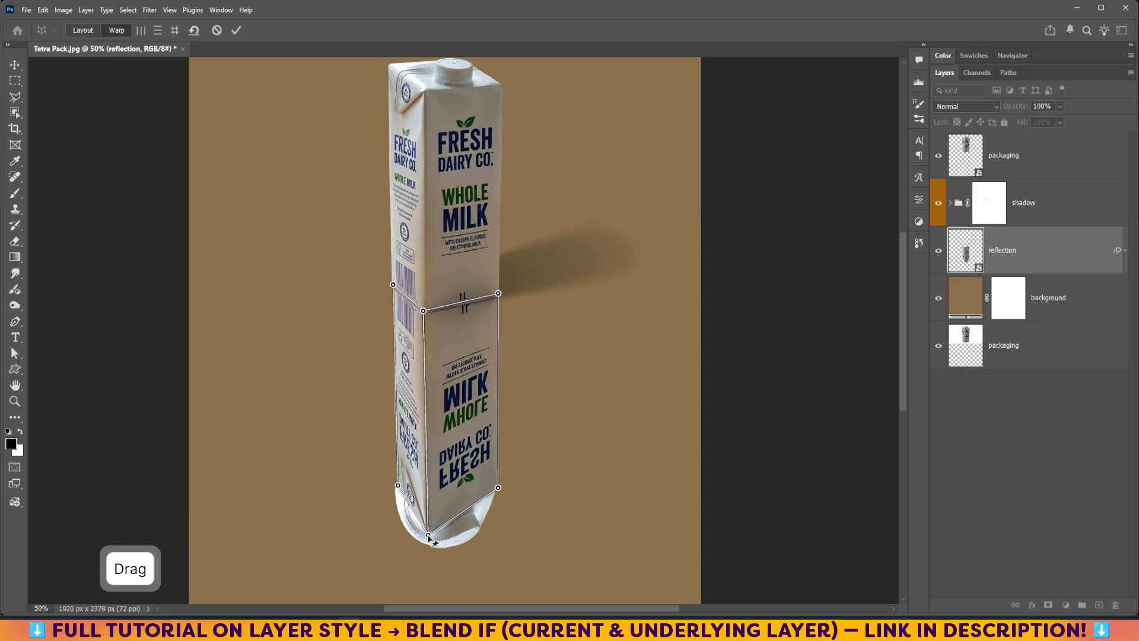
{"action": "left_click_drag", "start_coordinate": [428, 535], "coordinate": [397, 472]}
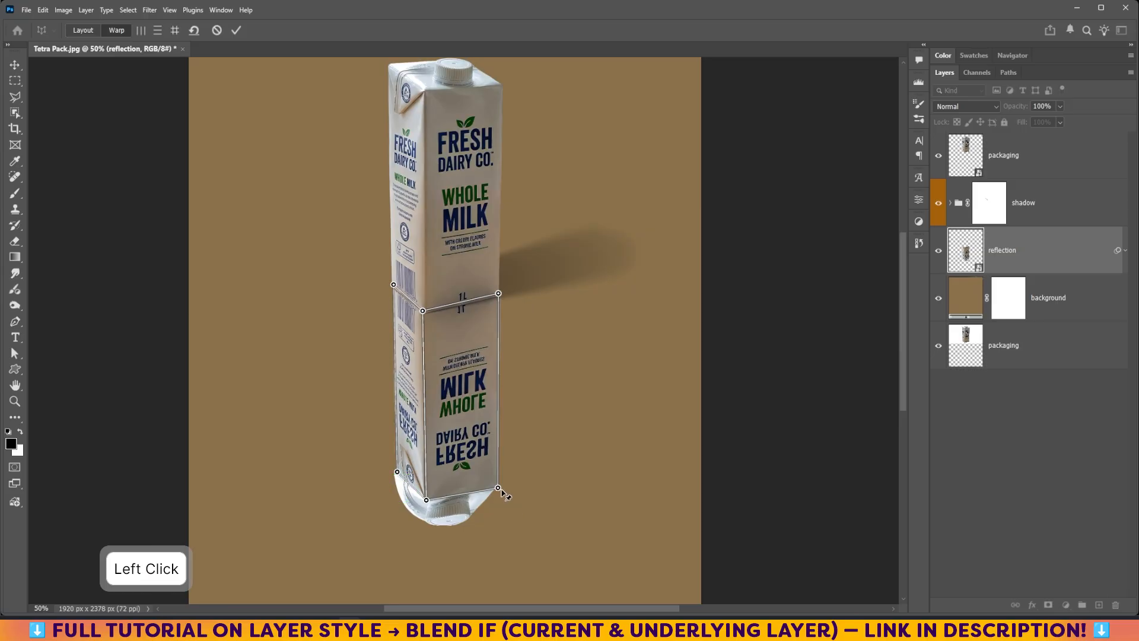
{"action": "left_click_drag", "start_coordinate": [499, 489], "coordinate": [499, 484]}
Step: Fine-tune the three pins along the seam between carton and reflection so the edges align exactly, and commit the perspective warp
{"action": "key", "text": "ctrl+equal"}
{"action": "key", "text": "ctrl+equal"}
{"action": "key", "text": "ctrl+equal"}
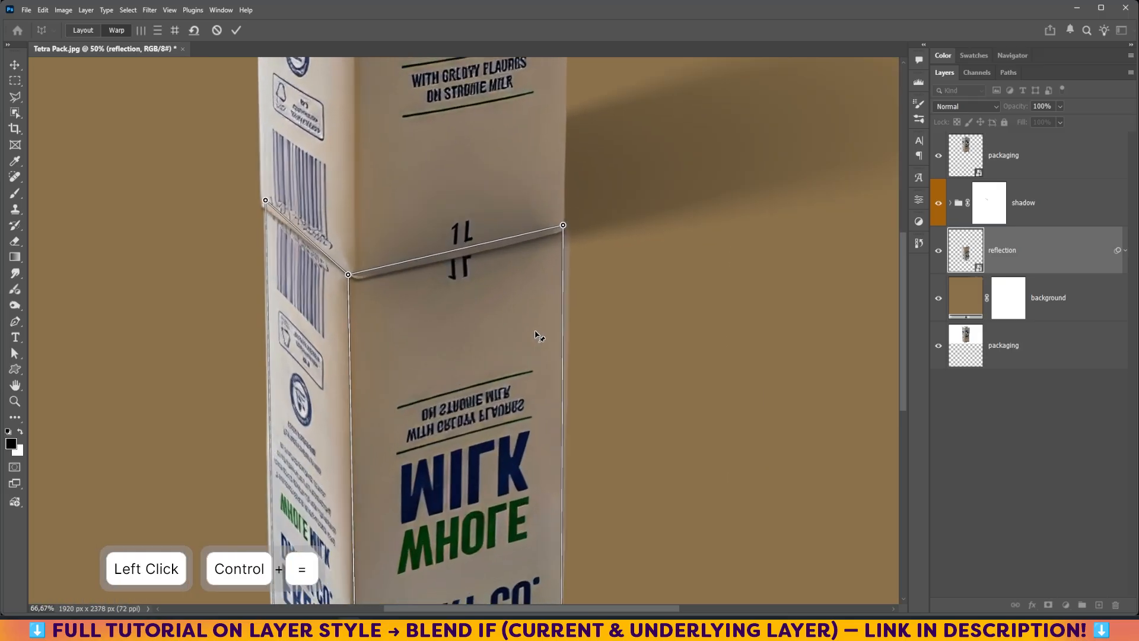
{"action": "left_click_drag", "start_coordinate": [604, 186], "coordinate": [599, 202]}
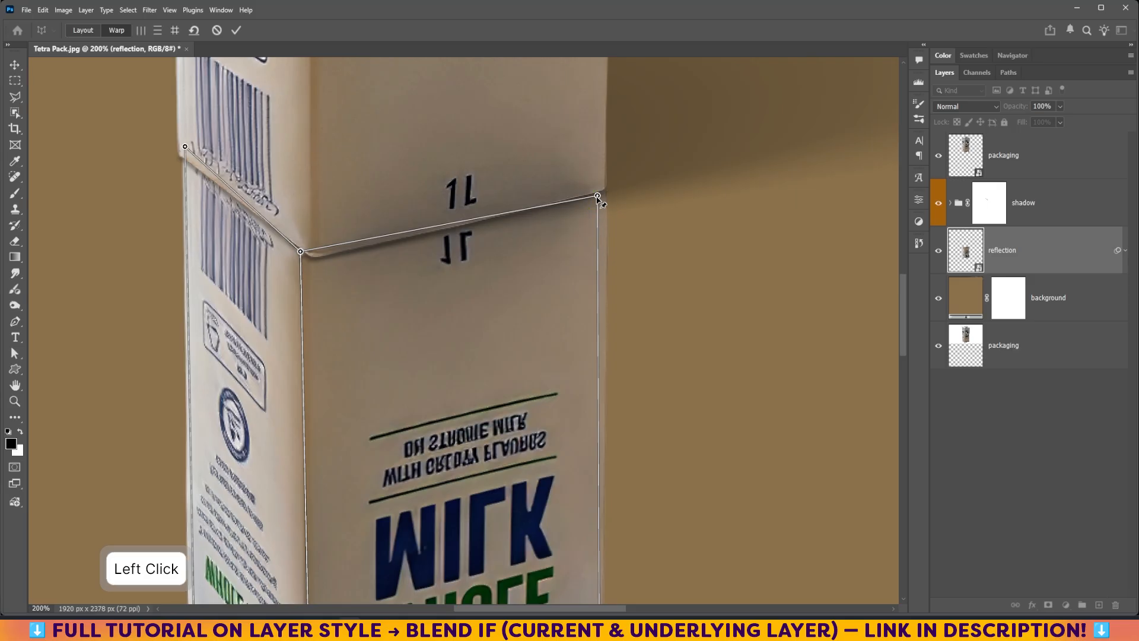
{"action": "left_click_drag", "start_coordinate": [297, 254], "coordinate": [312, 260]}
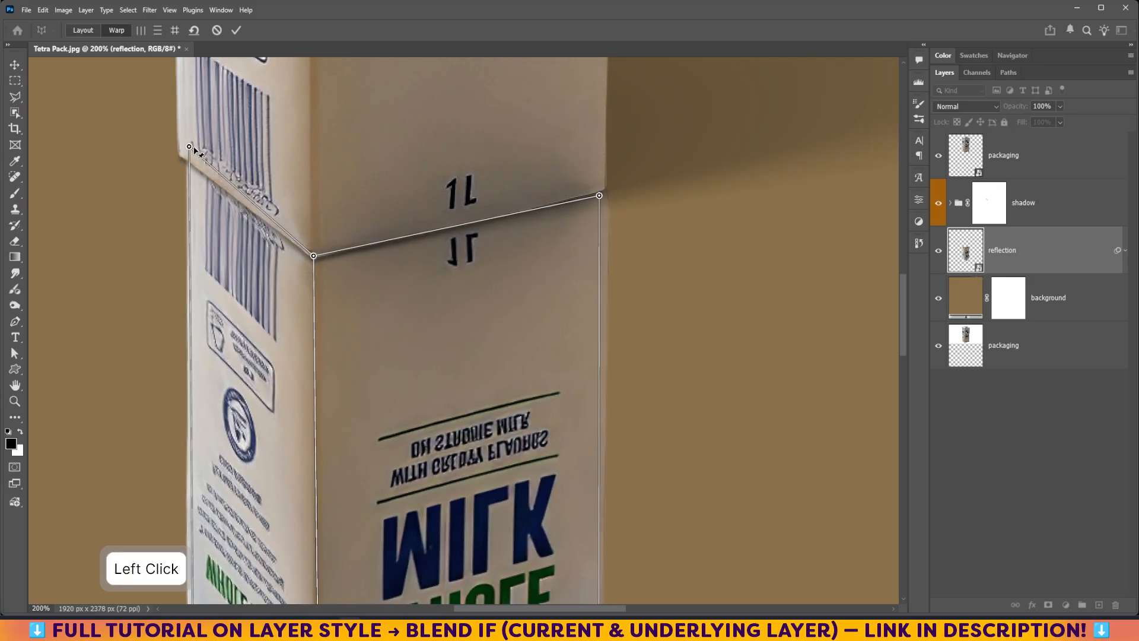
{"action": "left_click_drag", "start_coordinate": [189, 145], "coordinate": [182, 148]}
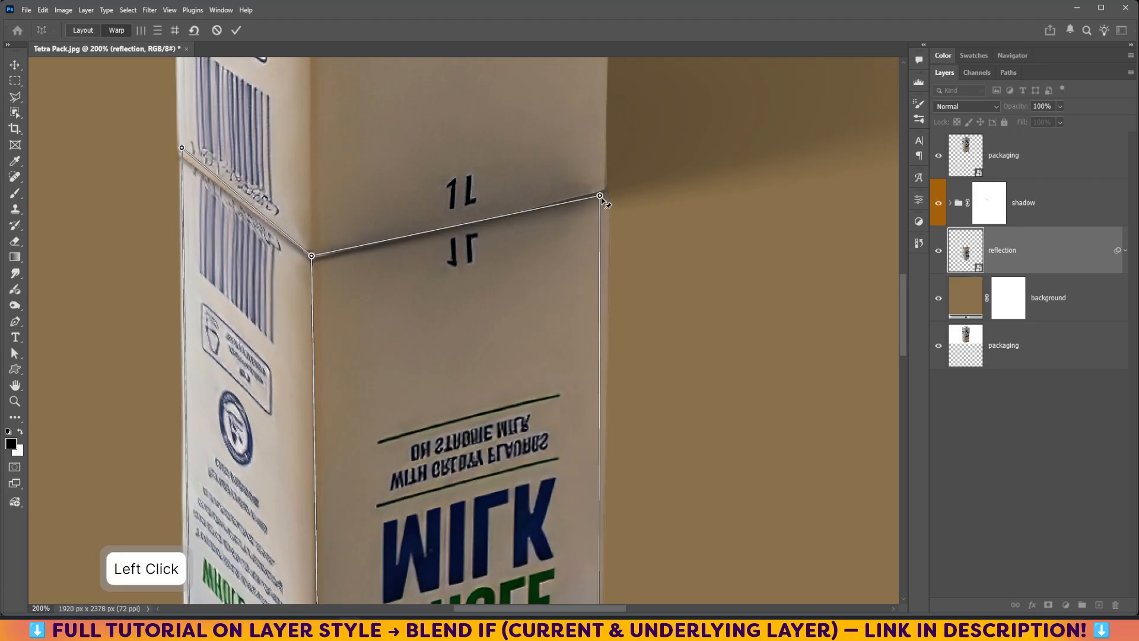
{"action": "key", "text": "ctrl+minus"}
{"action": "key", "text": "ctrl+minus"}
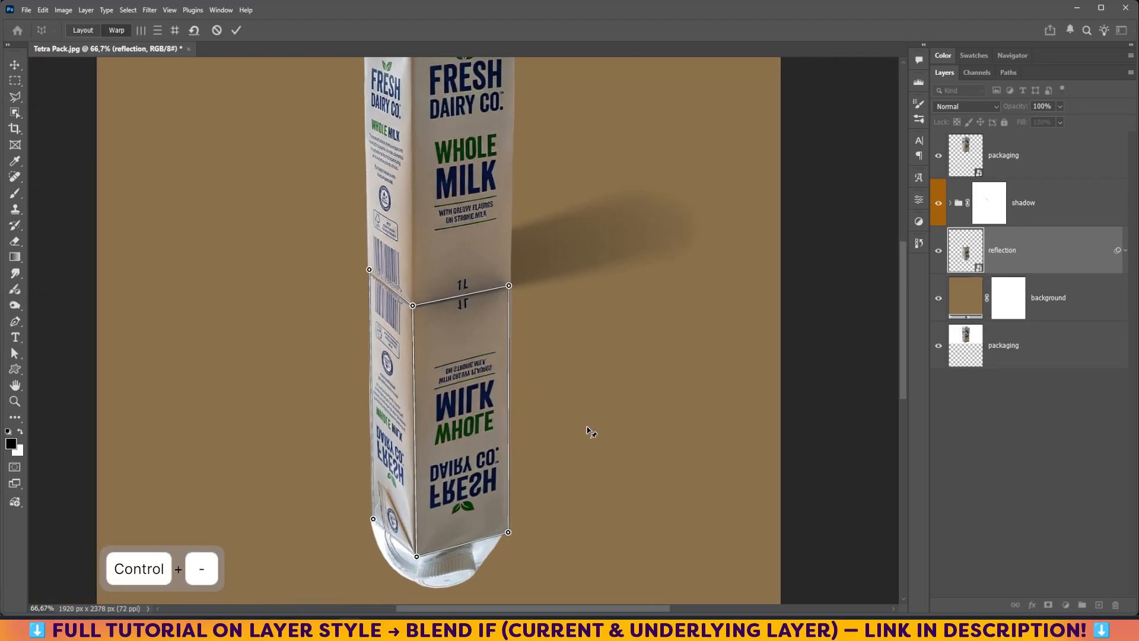
{"action": "left_click", "coordinate": [237, 32]}
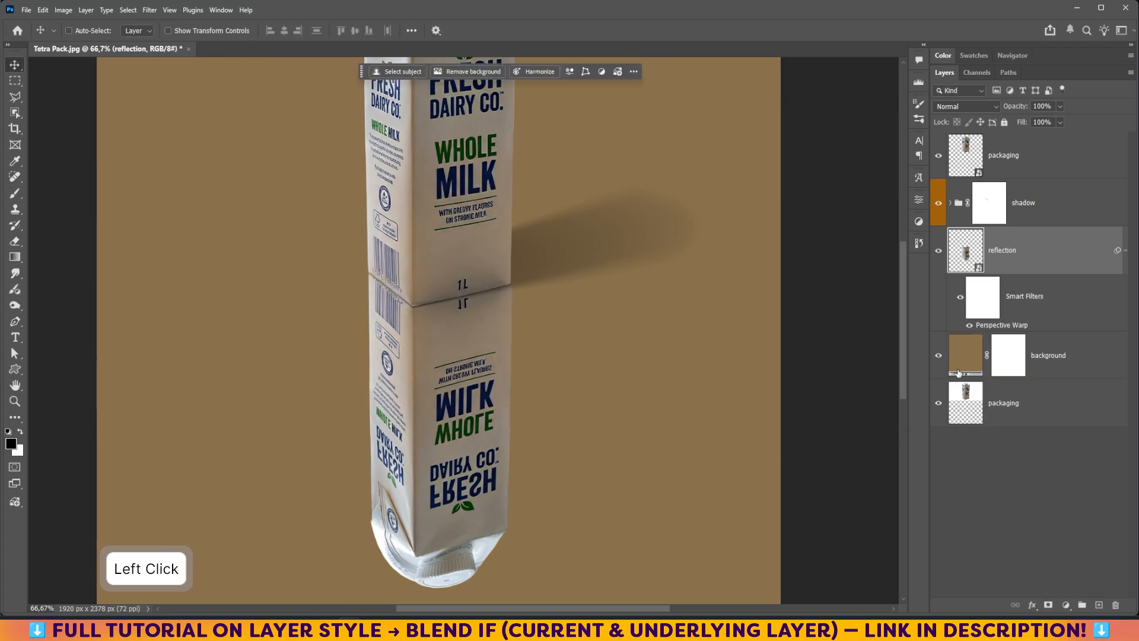
Step: Add a white layer mask to the reflection layer, with the reflection's distorted cap end in view
{"action": "key", "text": "ctrl+equal"}
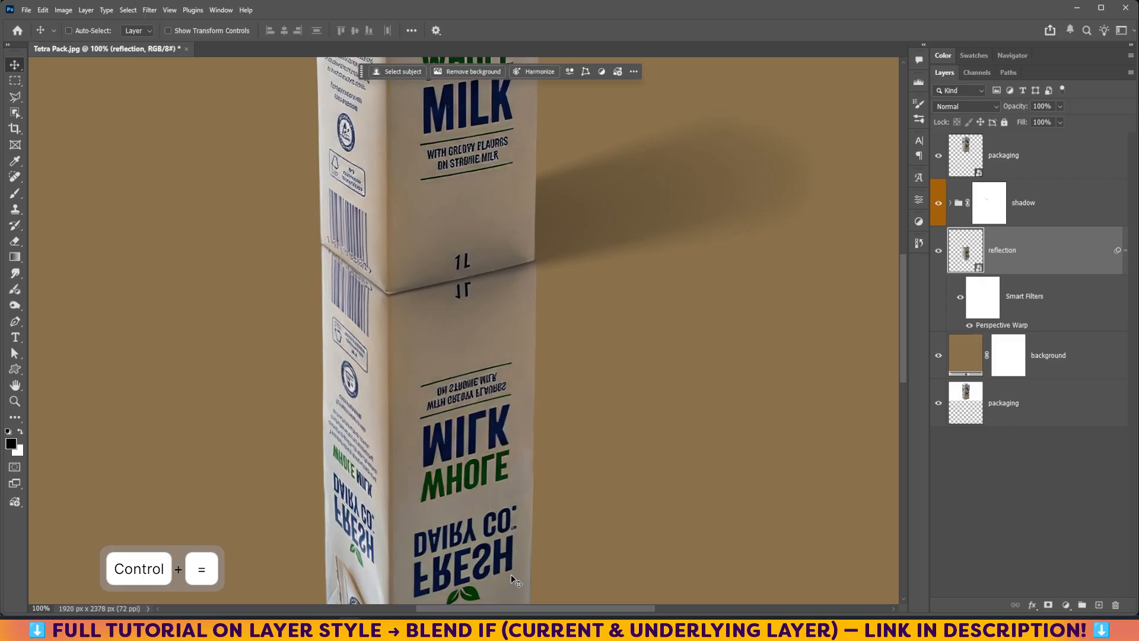
{"action": "key", "text": "space"}
{"action": "left_click_drag", "start_coordinate": [492, 534], "coordinate": [471, 288]}
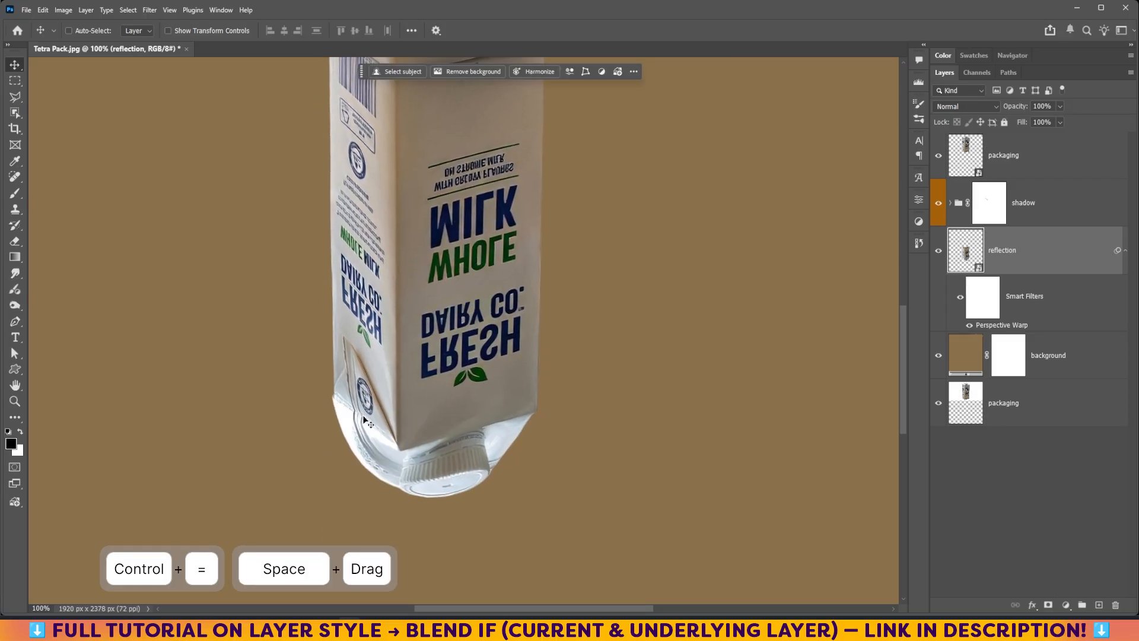
{"action": "left_click", "coordinate": [1047, 603]}
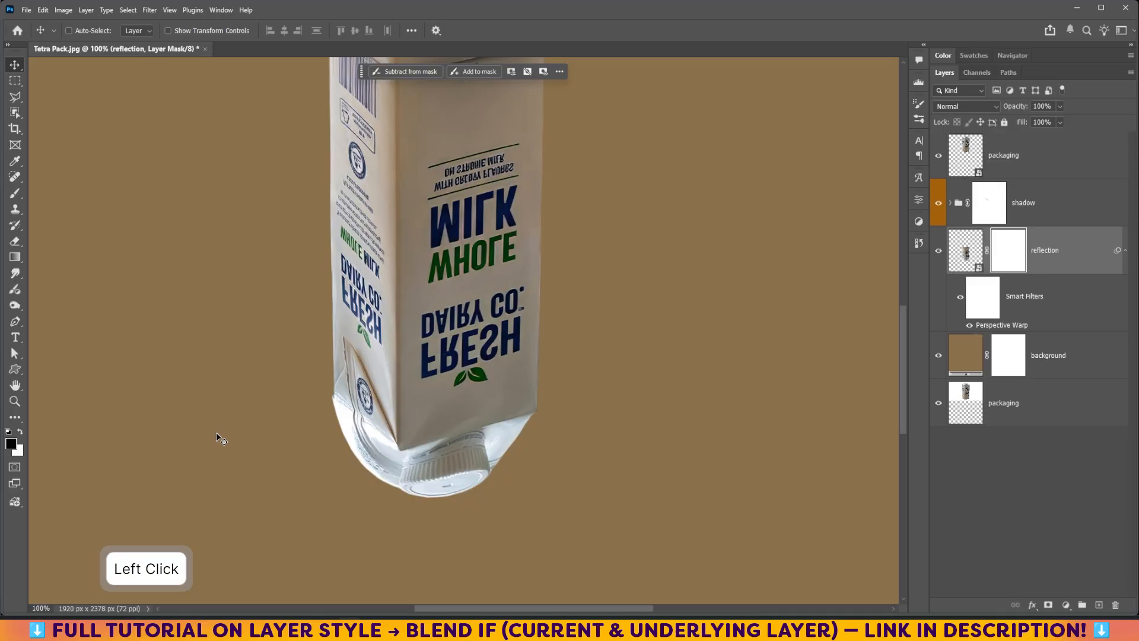
Step: Trace a closed Pen path around the reflection's distorted cap end, following the lower edges of both faces, and load it as a selection
{"action": "key", "text": "p"}
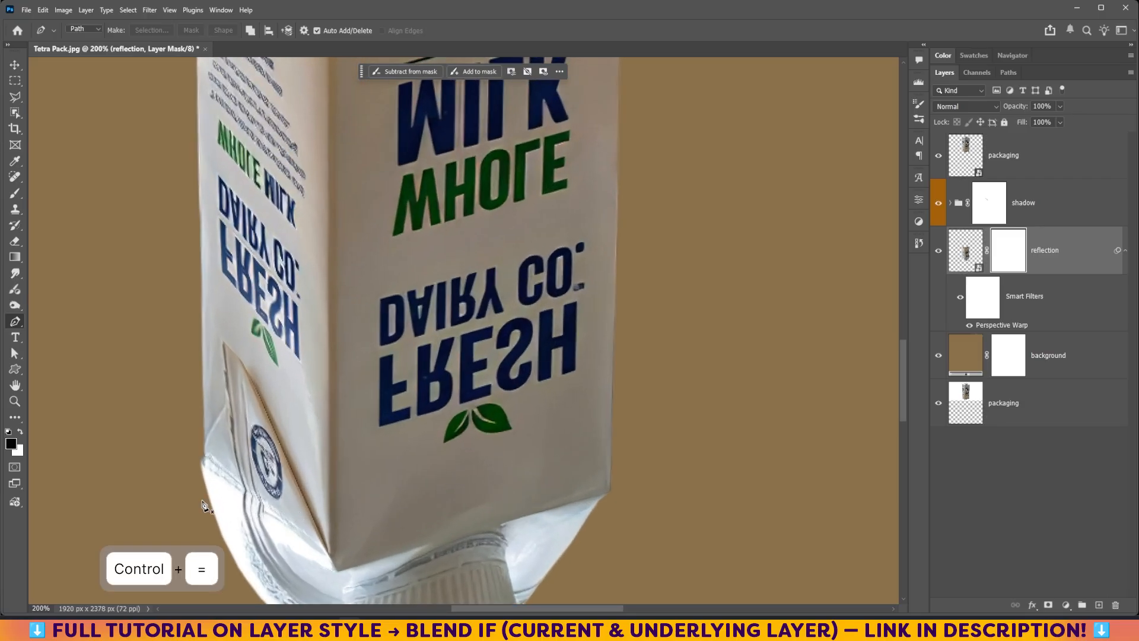
{"action": "left_click", "coordinate": [201, 451]}
{"action": "left_click", "coordinate": [332, 564]}
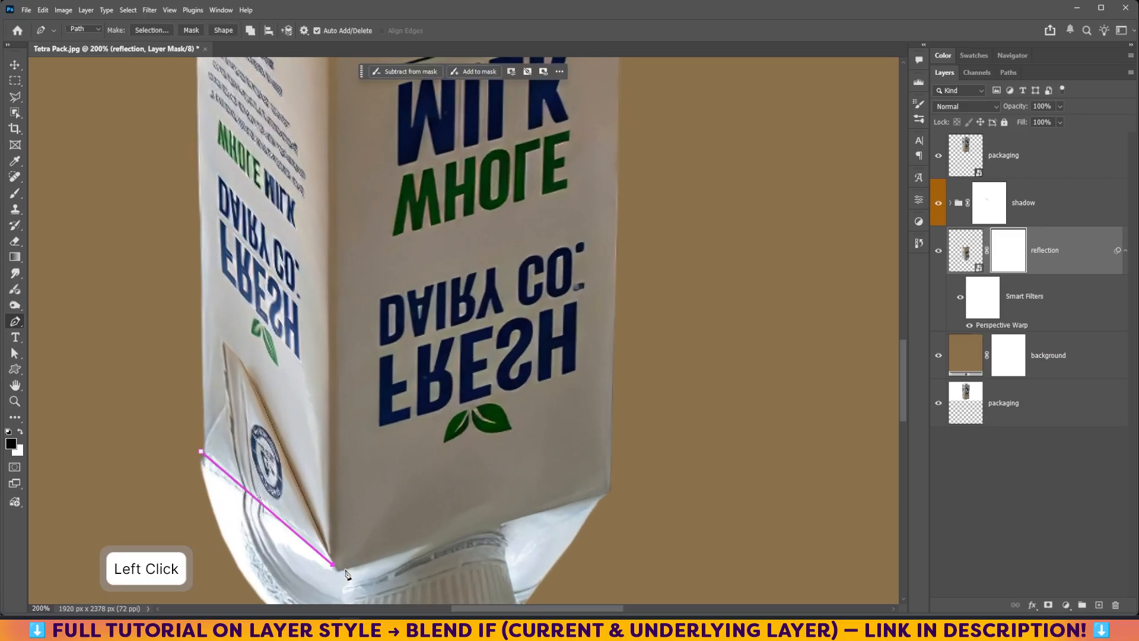
{"action": "left_click", "coordinate": [346, 567]}
{"action": "left_click", "coordinate": [612, 493]}
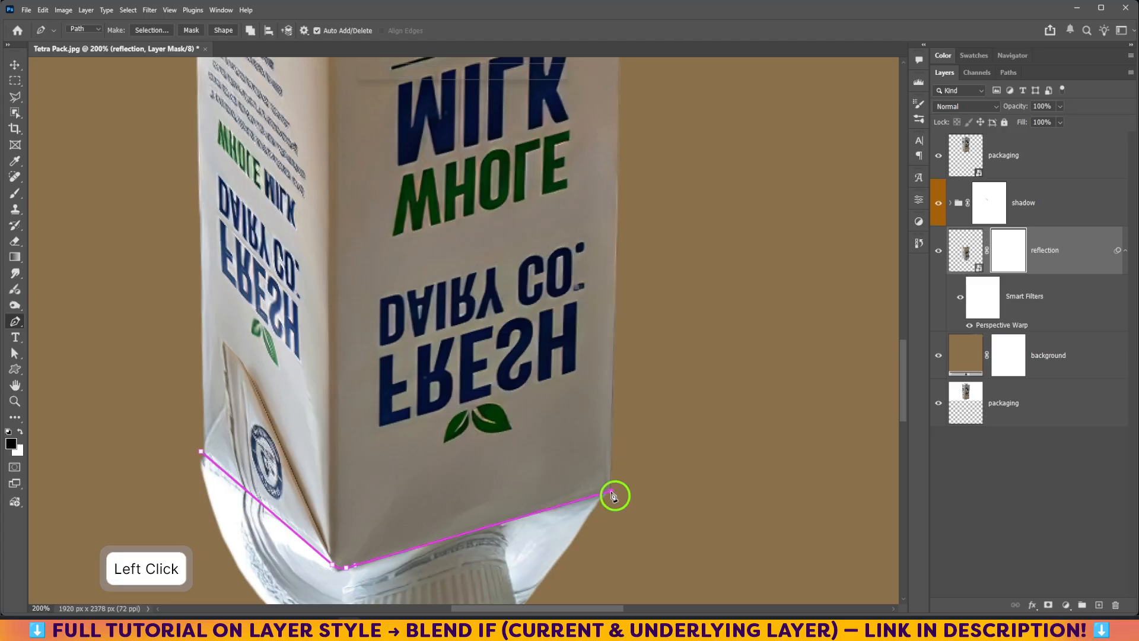
{"action": "left_click", "coordinate": [647, 485]}
{"action": "key", "text": "ctrl+minus"}
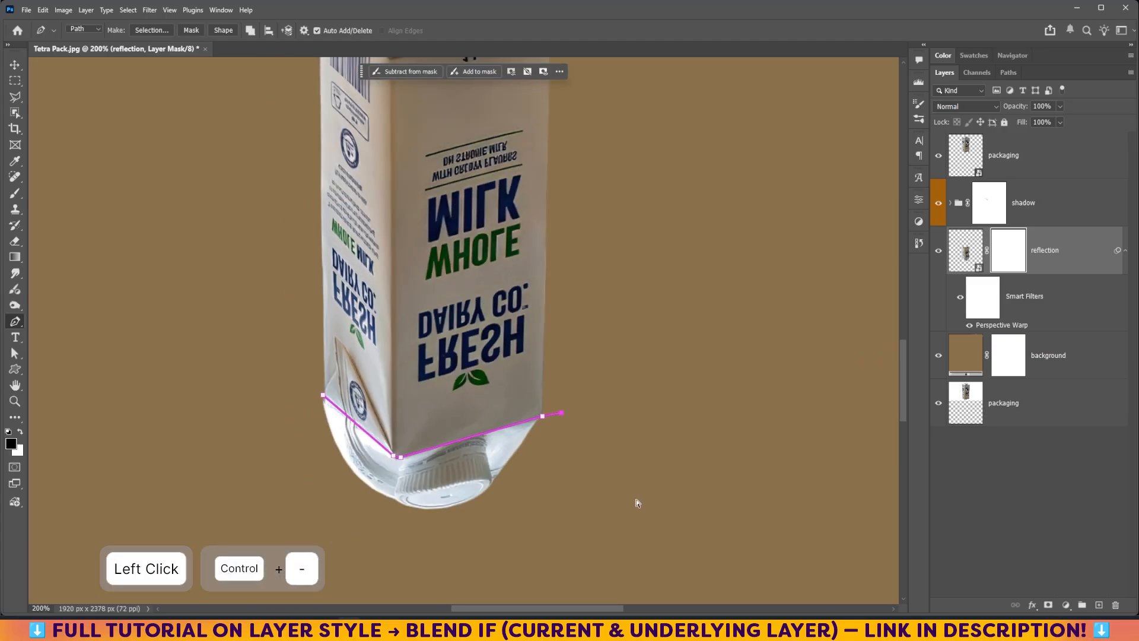
{"action": "left_click", "coordinate": [589, 493]}
{"action": "left_click", "coordinate": [406, 555]}
{"action": "left_click", "coordinate": [232, 505]}
{"action": "left_click", "coordinate": [263, 417]}
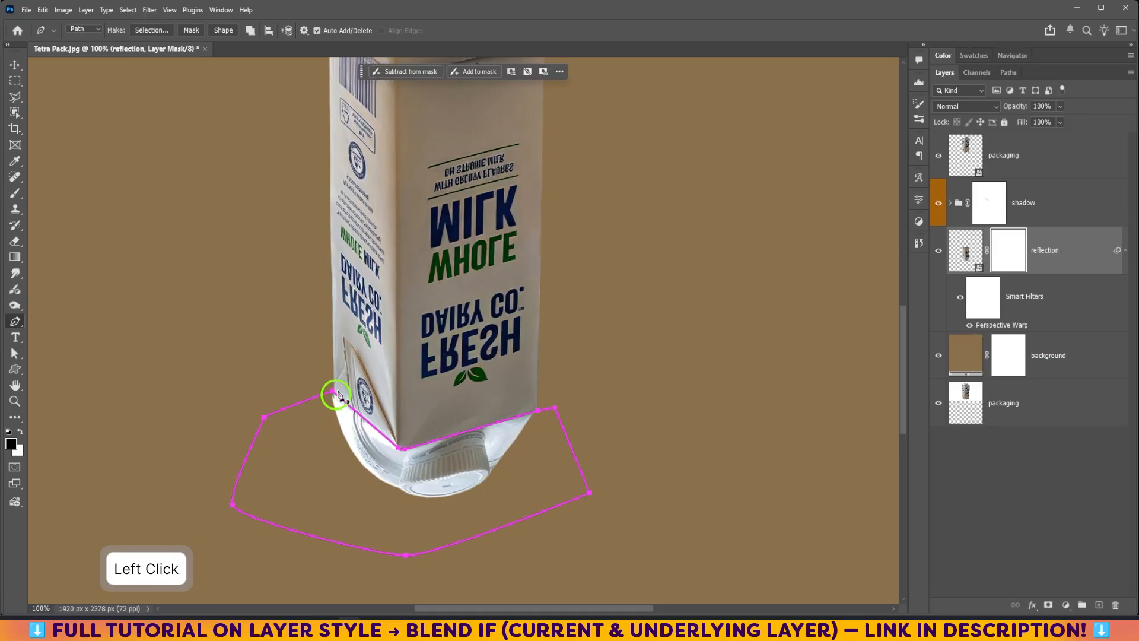
{"action": "left_click", "coordinate": [1009, 73]}
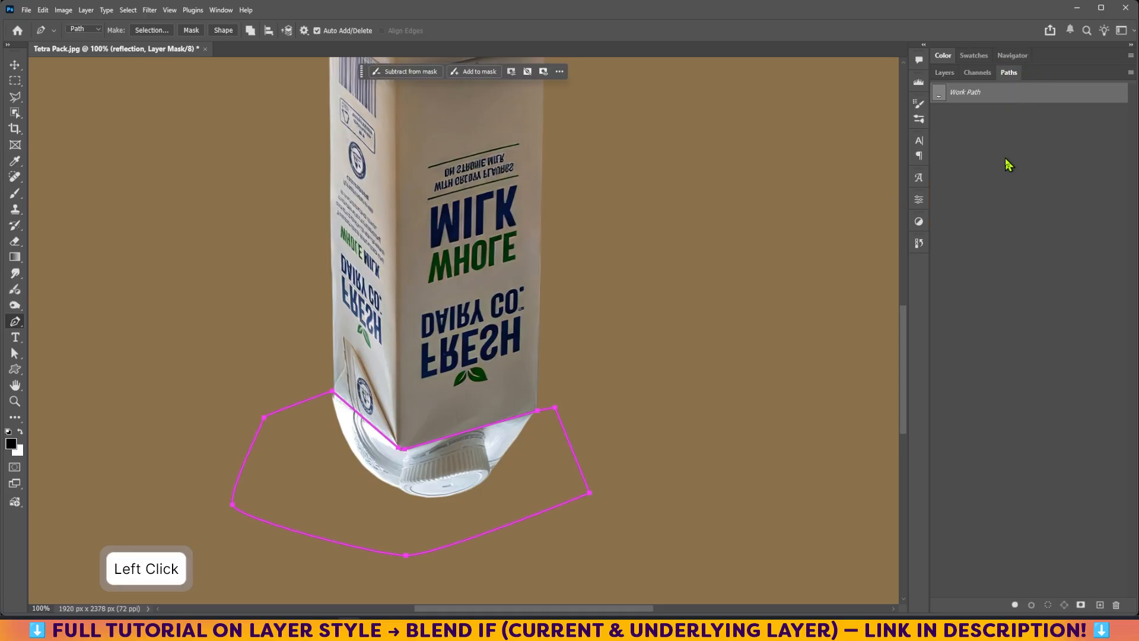
{"action": "left_click", "coordinate": [941, 95], "text": "ctrl"}
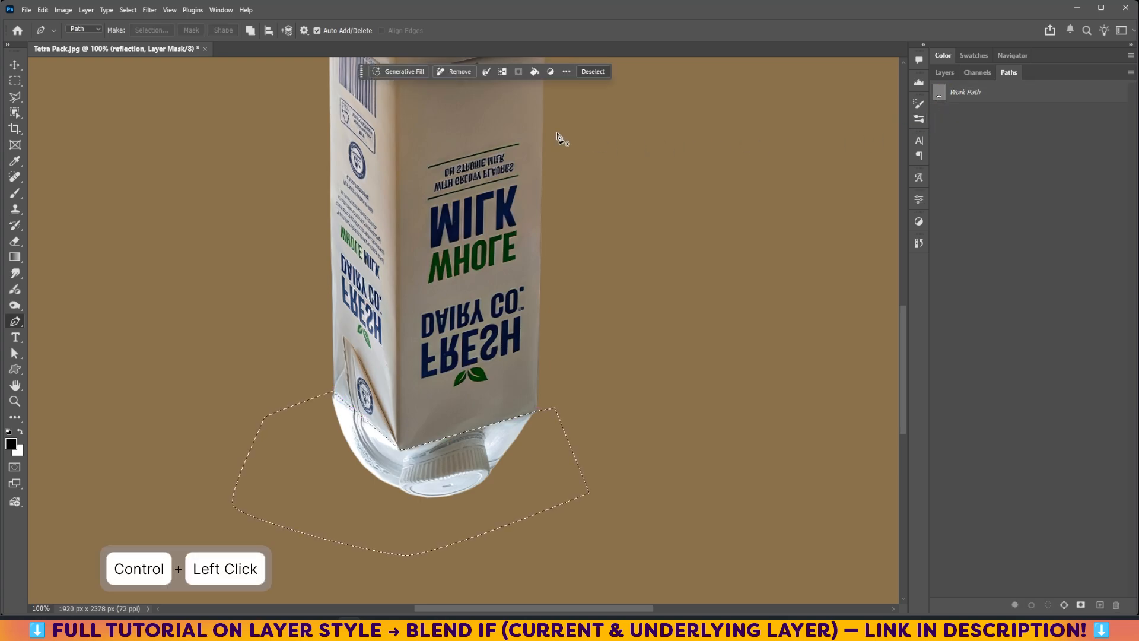
Step: Feather the selection around the reflection's distorted cap end with a radius of 1 pixel
{"action": "left_click", "coordinate": [128, 10]}
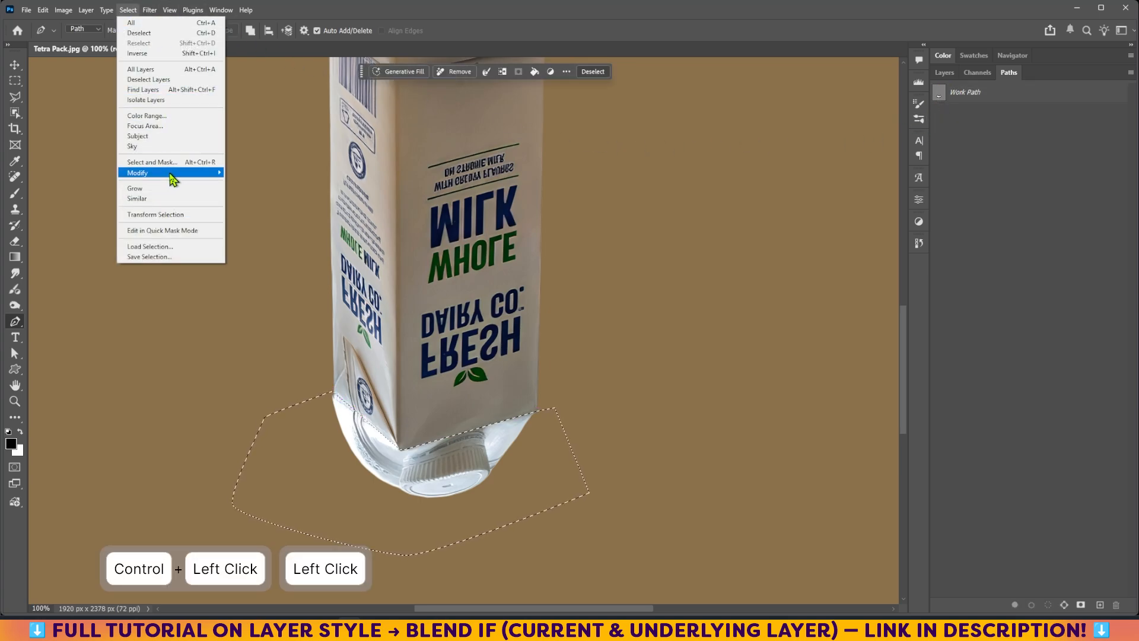
{"action": "mouse_move", "coordinate": [172, 177]}
{"action": "left_click", "coordinate": [250, 214]}
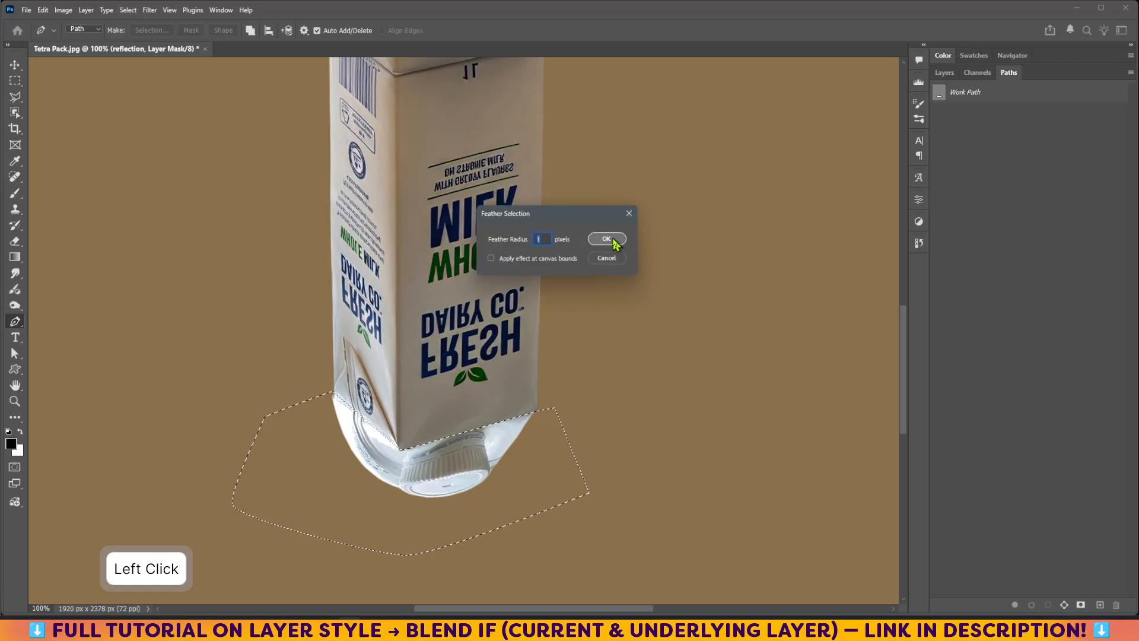
{"action": "left_click", "coordinate": [614, 243]}
Step: Hide the reflection's cap end by filling the selection with black on the reflection layer's mask, and deselect
{"action": "left_click", "coordinate": [945, 72]}
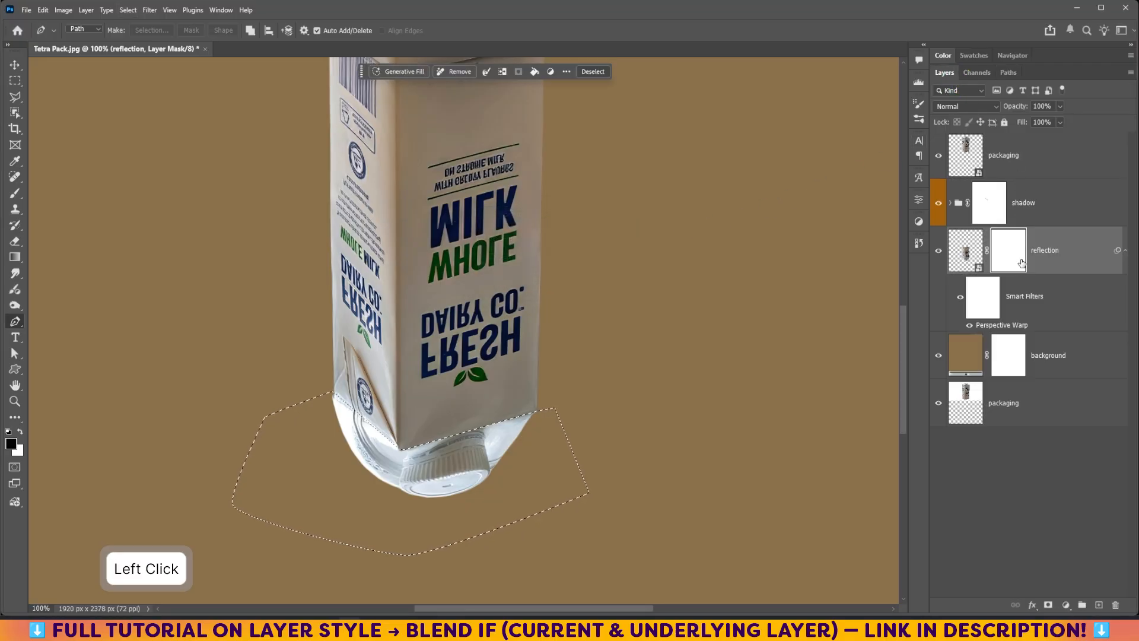
{"action": "key", "text": "alt"}
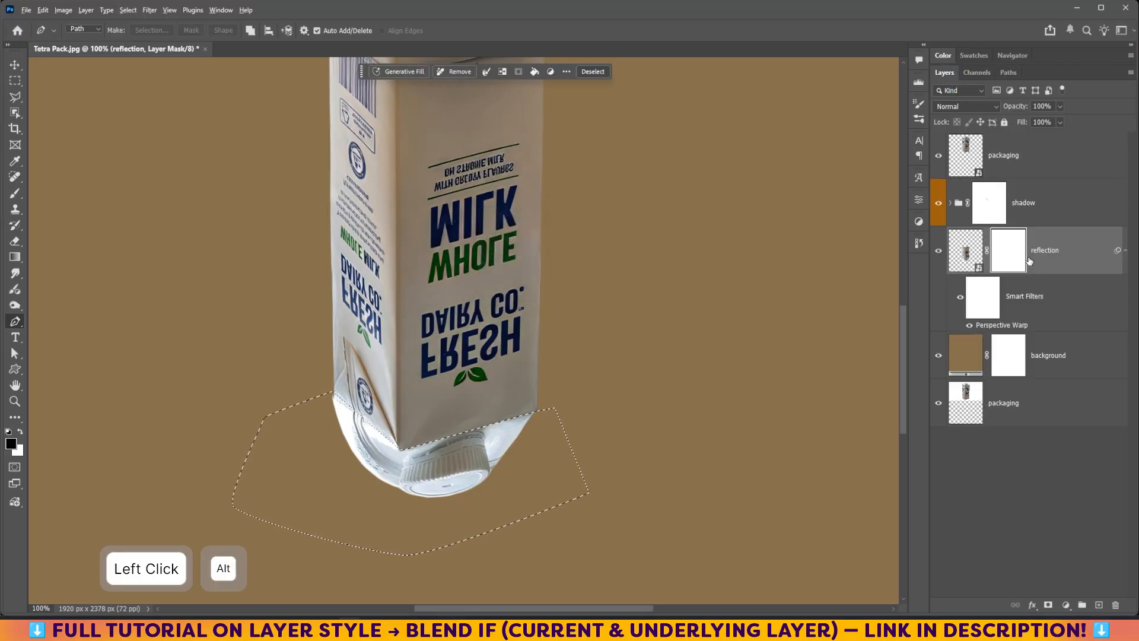
{"action": "key", "text": "alt+Delete"}
{"action": "key", "text": "ctrl+d"}
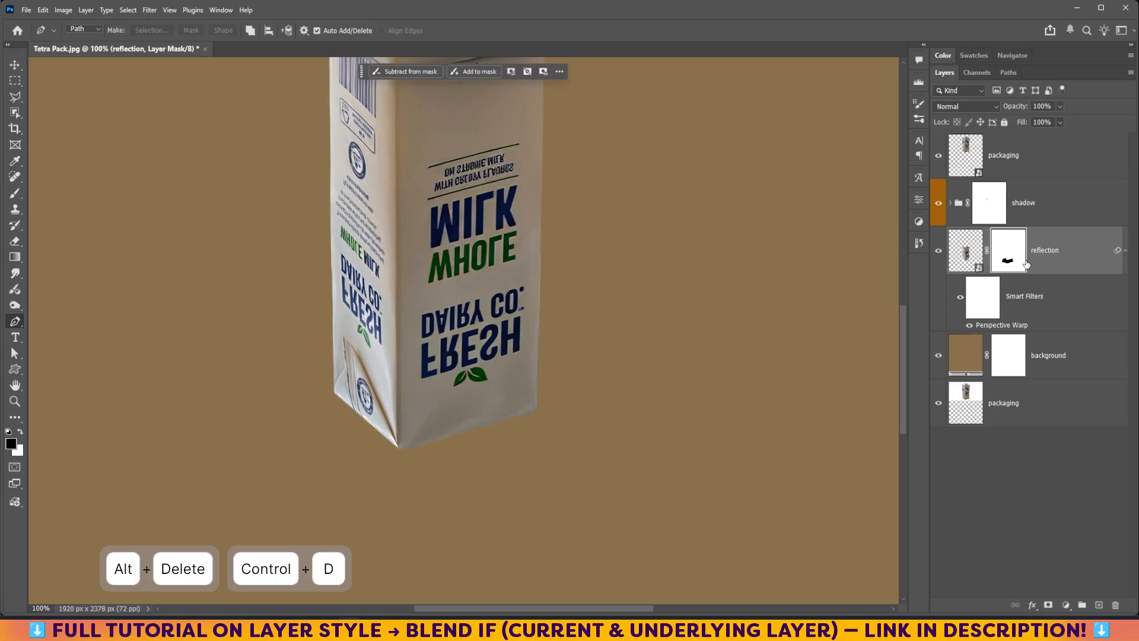
Step: Convert the reflection layer, including its mask and Perspective Warp smart filter, into a new smart object
{"action": "key", "text": "ctrl+0"}
{"action": "key", "text": "ctrl+equal"}
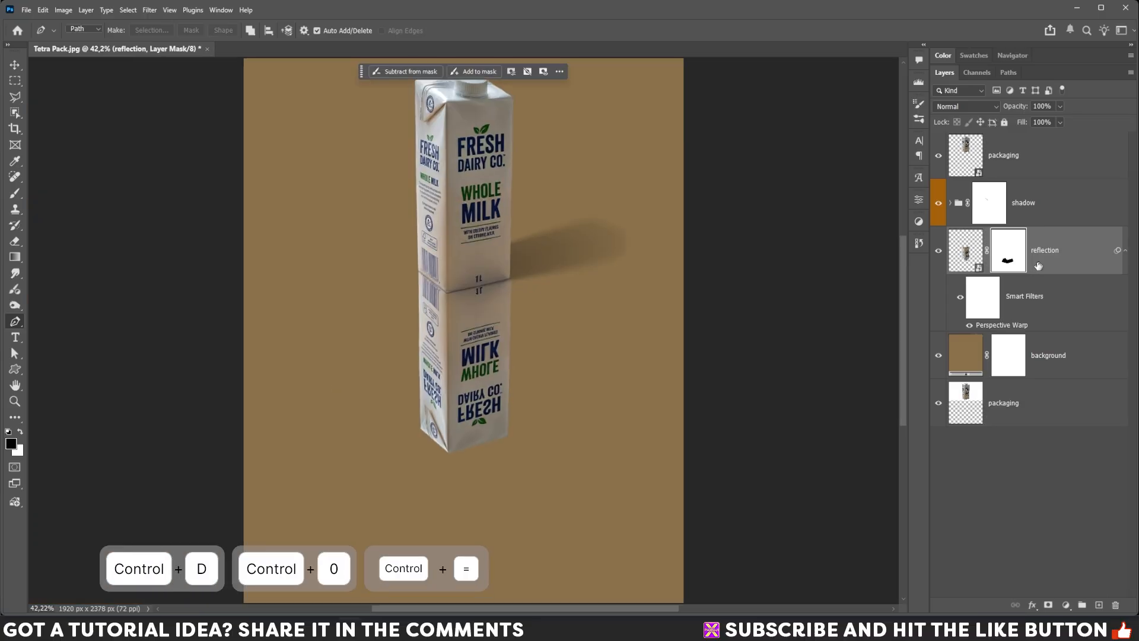
{"action": "left_click", "coordinate": [907, 308]}
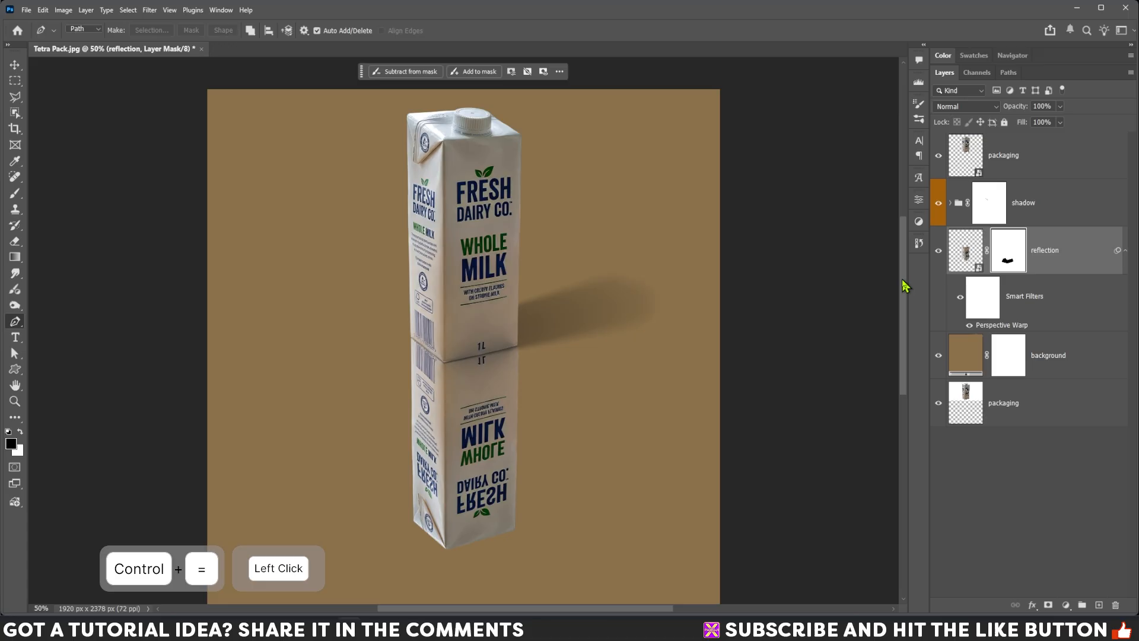
{"action": "right_click", "coordinate": [1068, 262]}
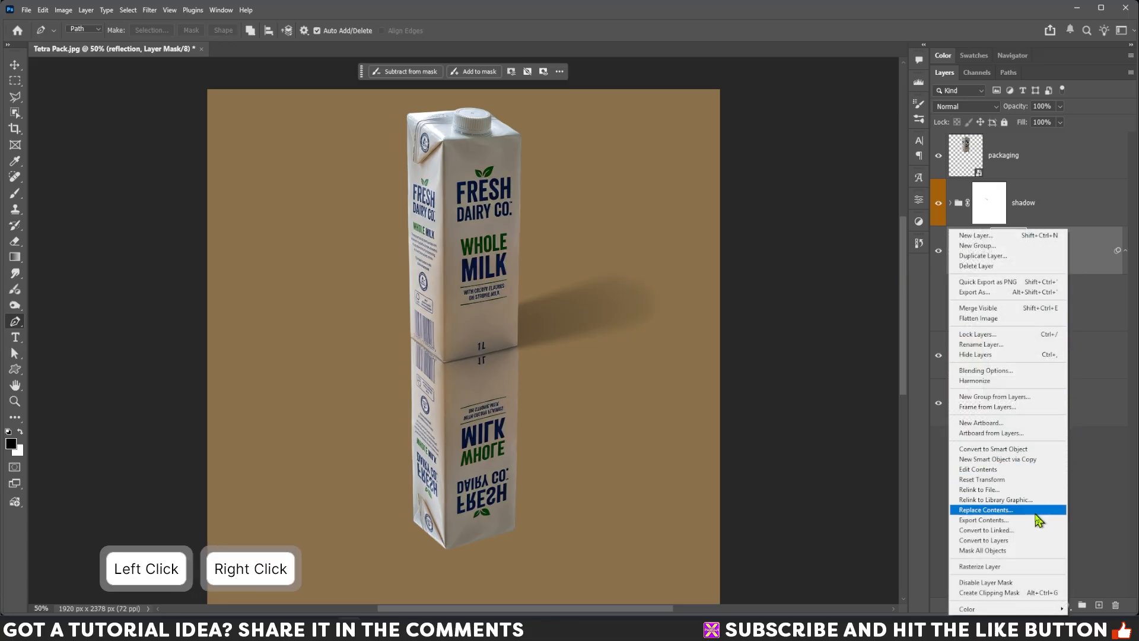
{"action": "left_click", "coordinate": [1012, 450]}
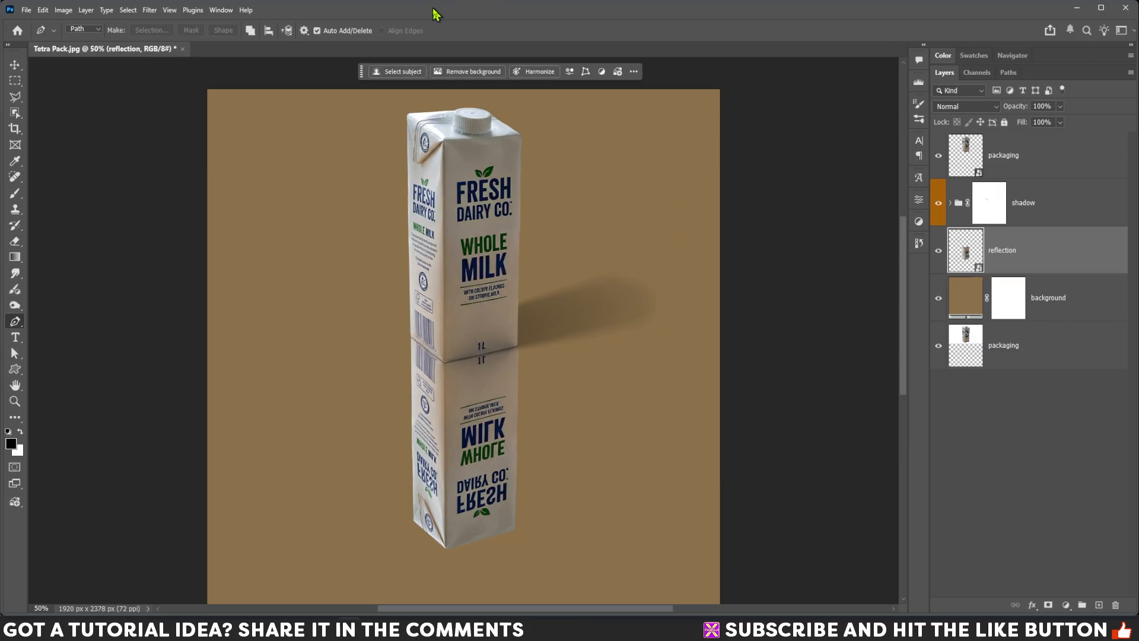
Step: Start a Tilt-Shift blur from the Blur Gallery on the reflection smart object
{"action": "left_click", "coordinate": [150, 12]}
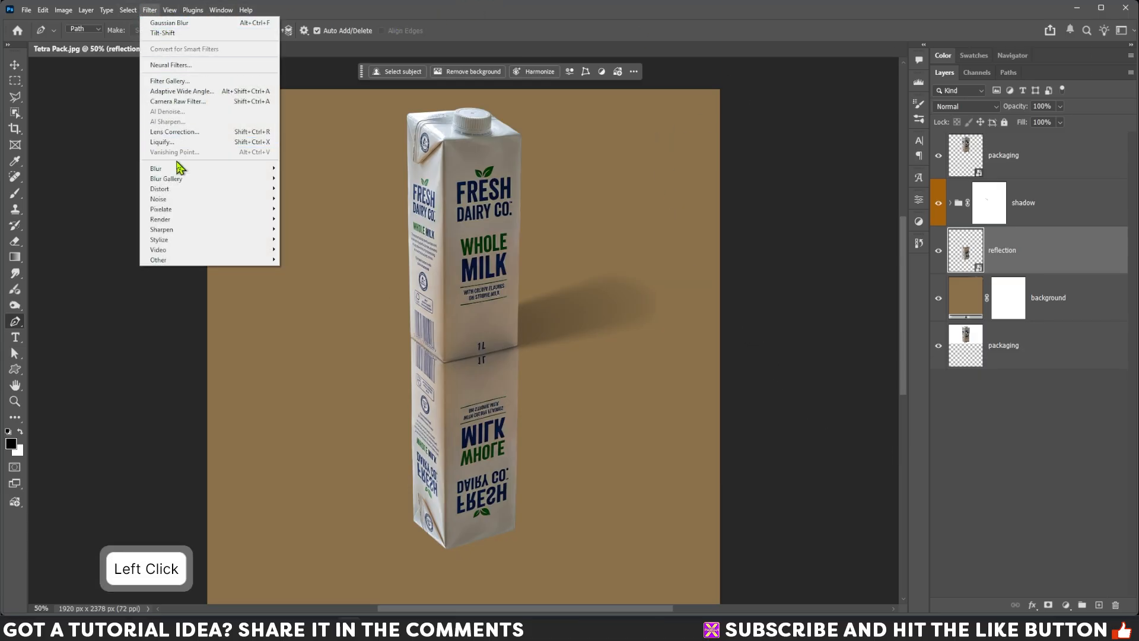
{"action": "mouse_move", "coordinate": [185, 192]}
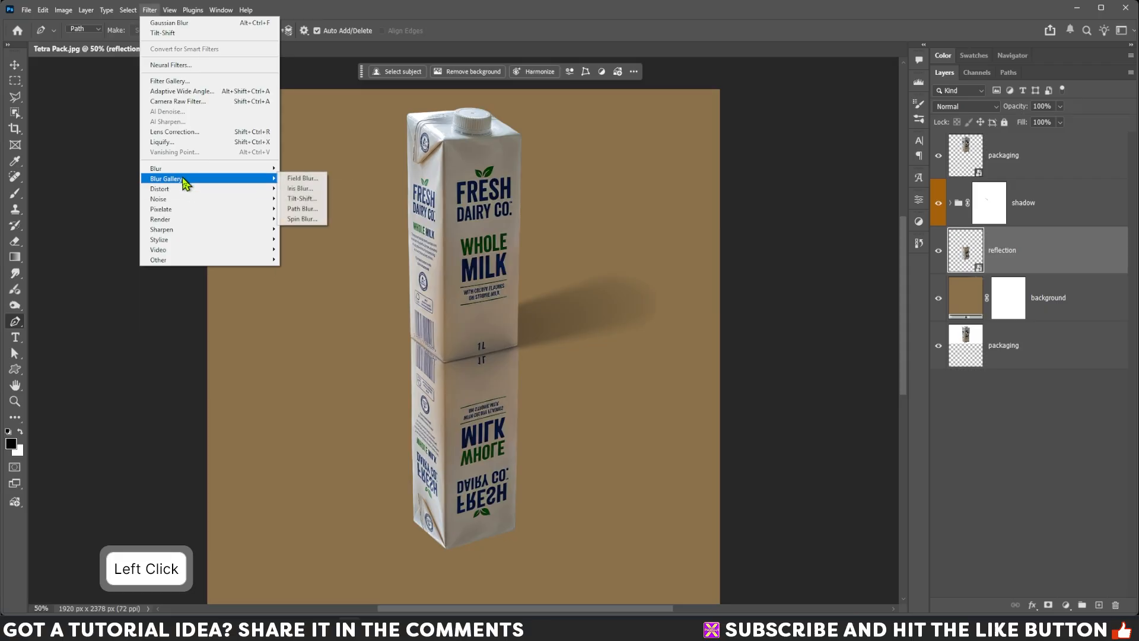
{"action": "left_click", "coordinate": [302, 200]}
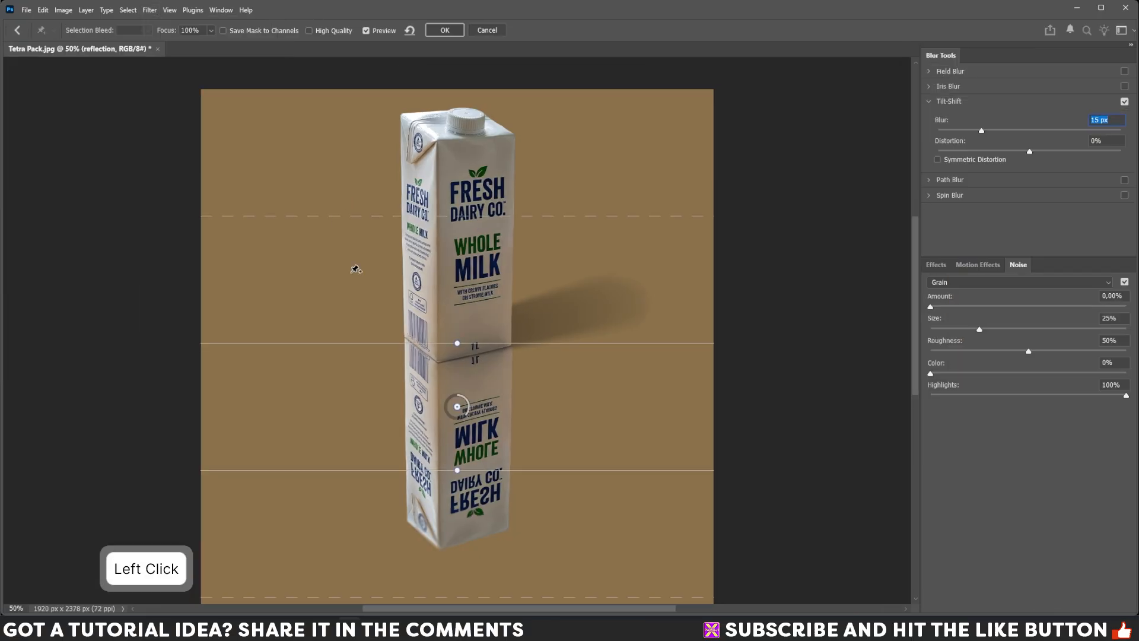